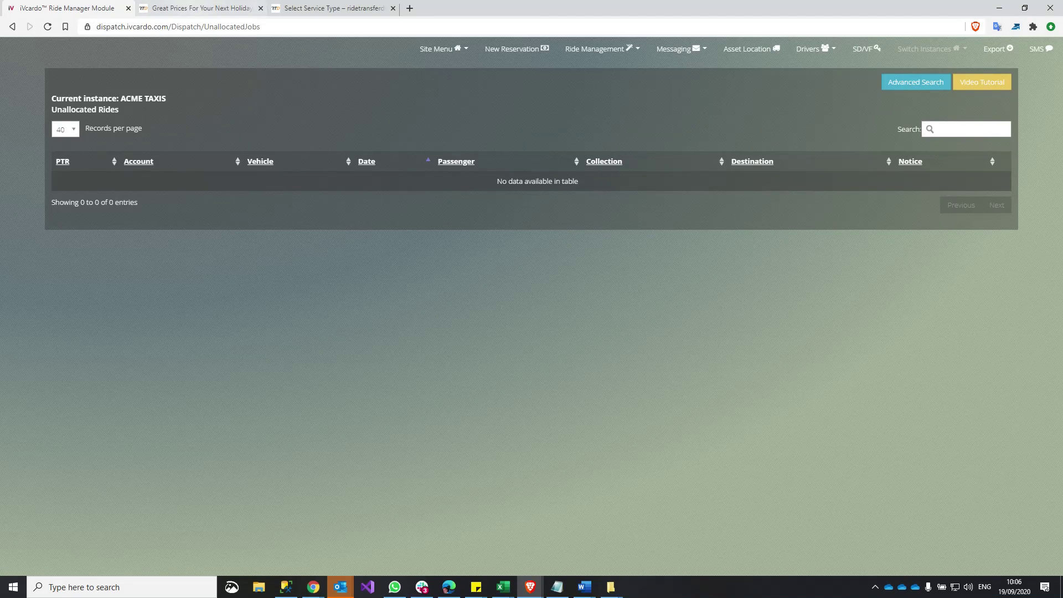
Switch to the RideTransferDirect homepage and examine its booking form, vehicle classes, featured destinations and popular route prices
click(200, 9)
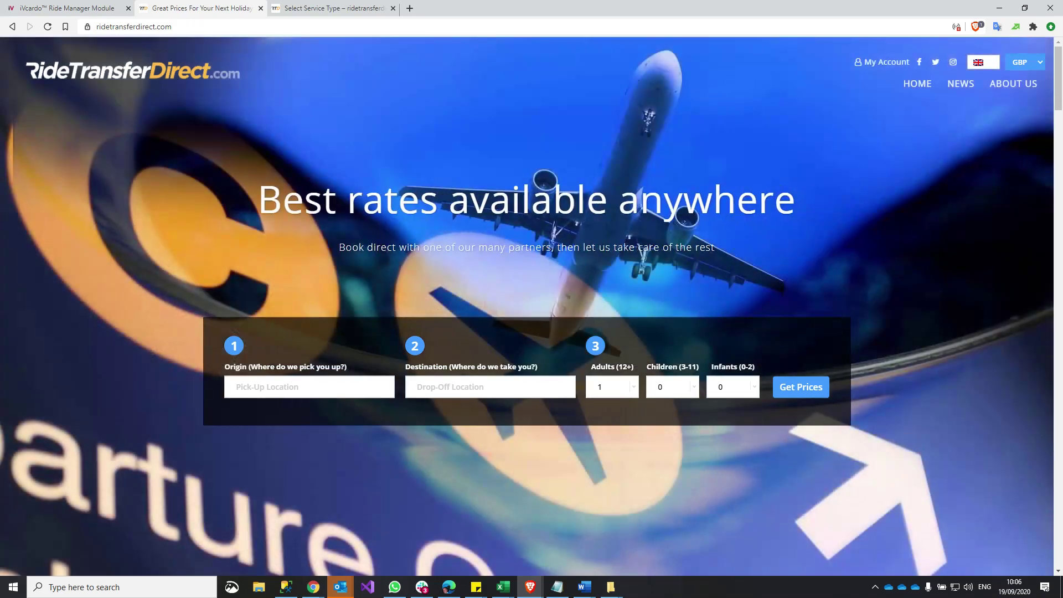
scroll(531, 306, down, 5)
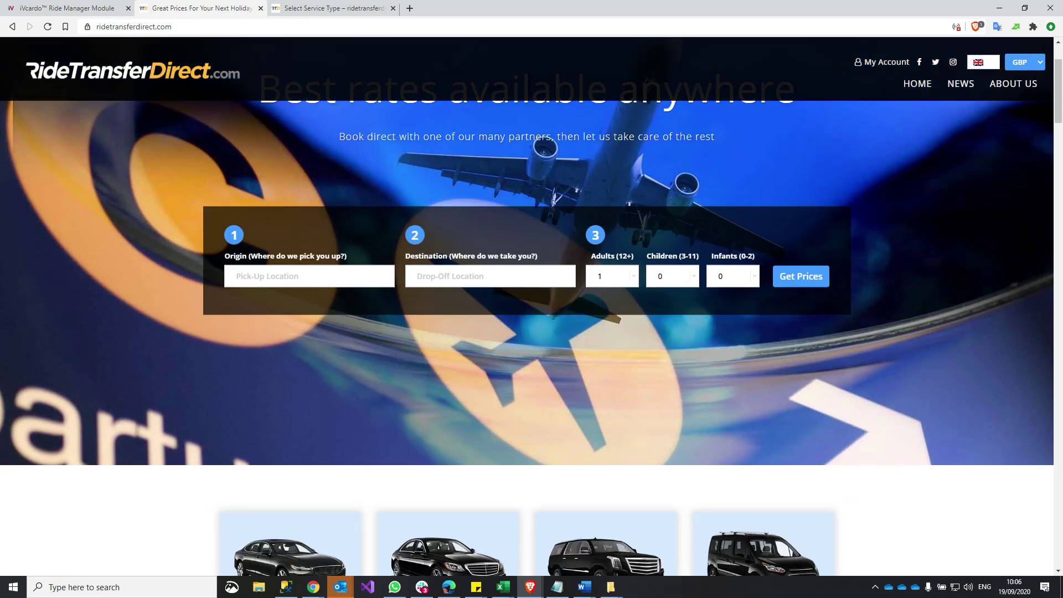
scroll(532, 306, down, 2)
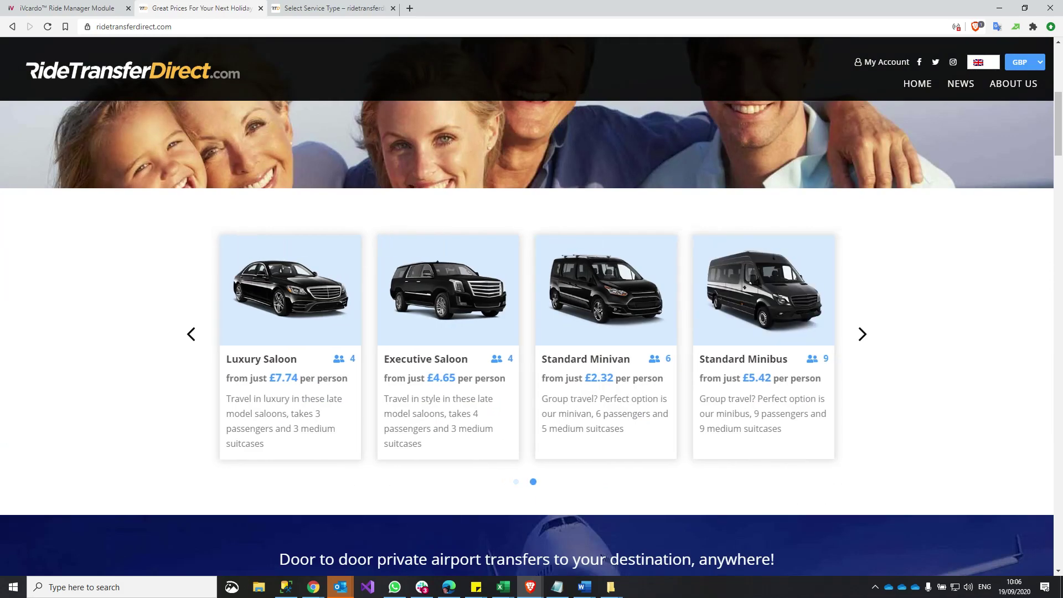
scroll(531, 306, down, 11)
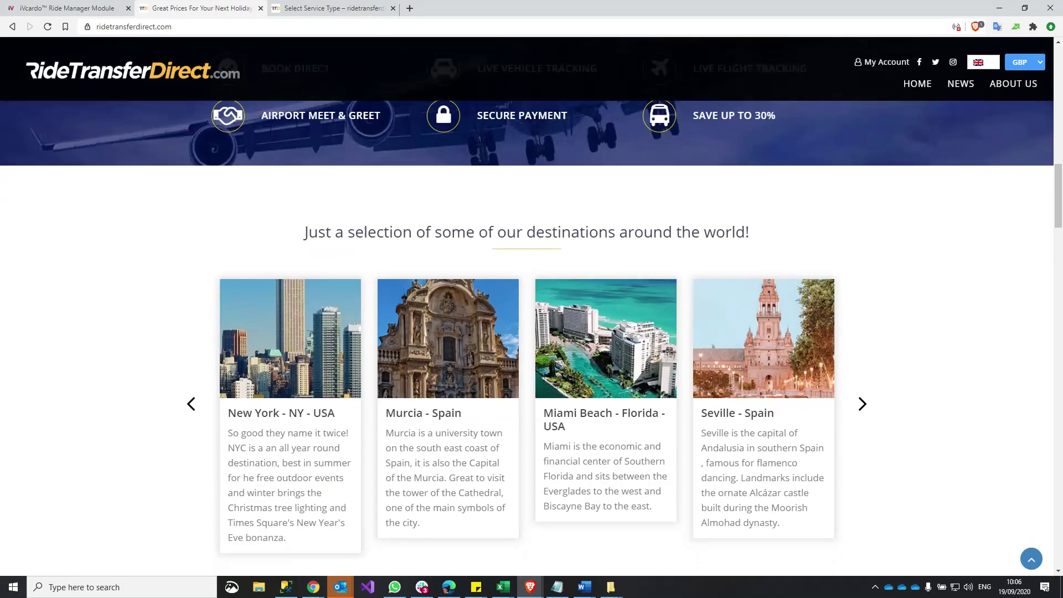
click(861, 404)
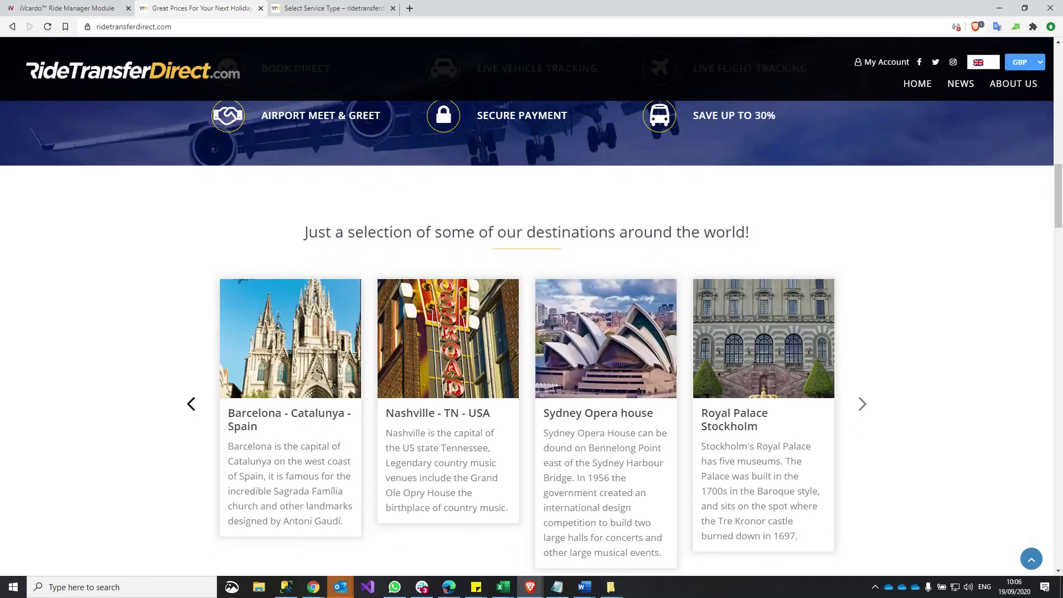
click(861, 404)
click(862, 404)
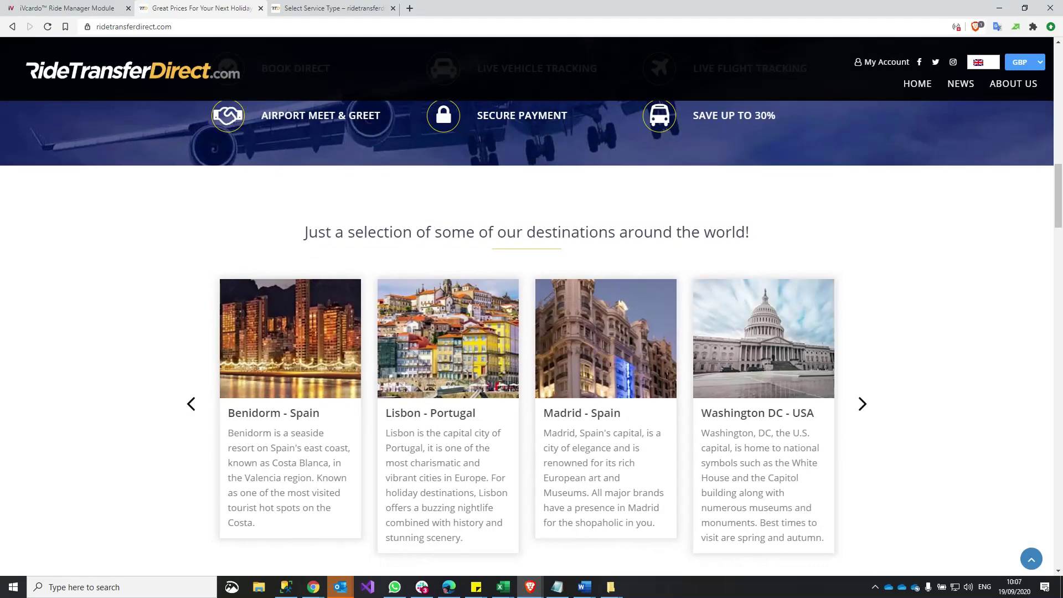
scroll(531, 332, down, 7)
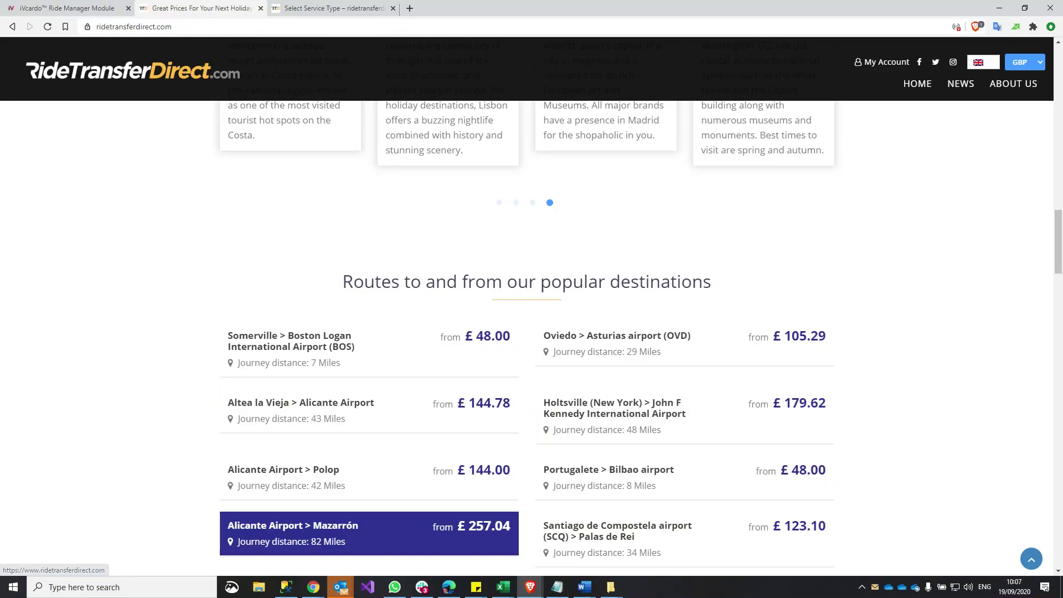
scroll(387, 531, down, 3)
scroll(684, 418, down, 4)
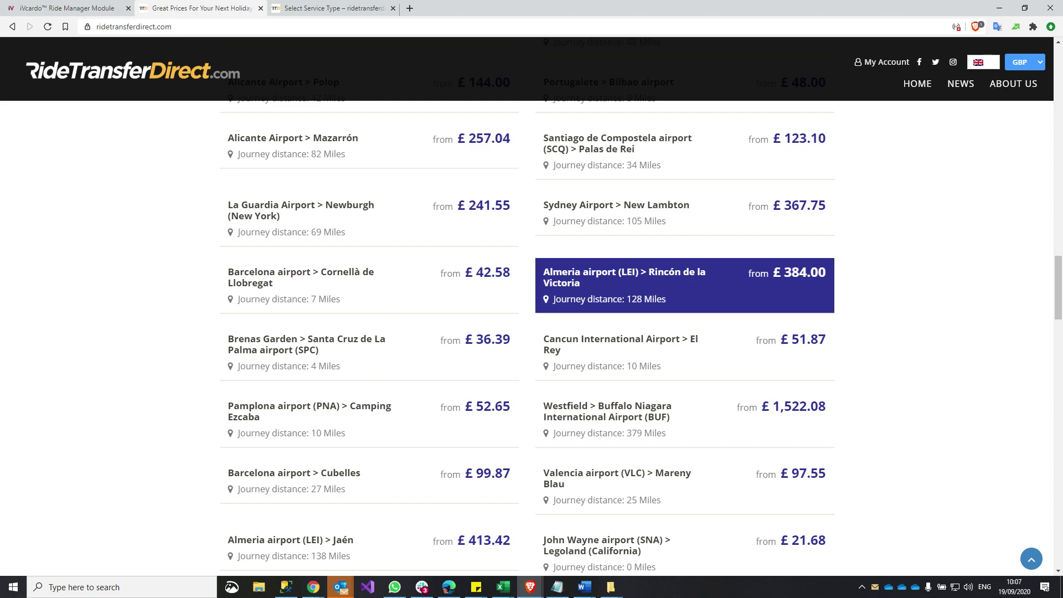
Check the currency and language choices offered in the RideTransferDirect site header
click(1023, 62)
click(1023, 62)
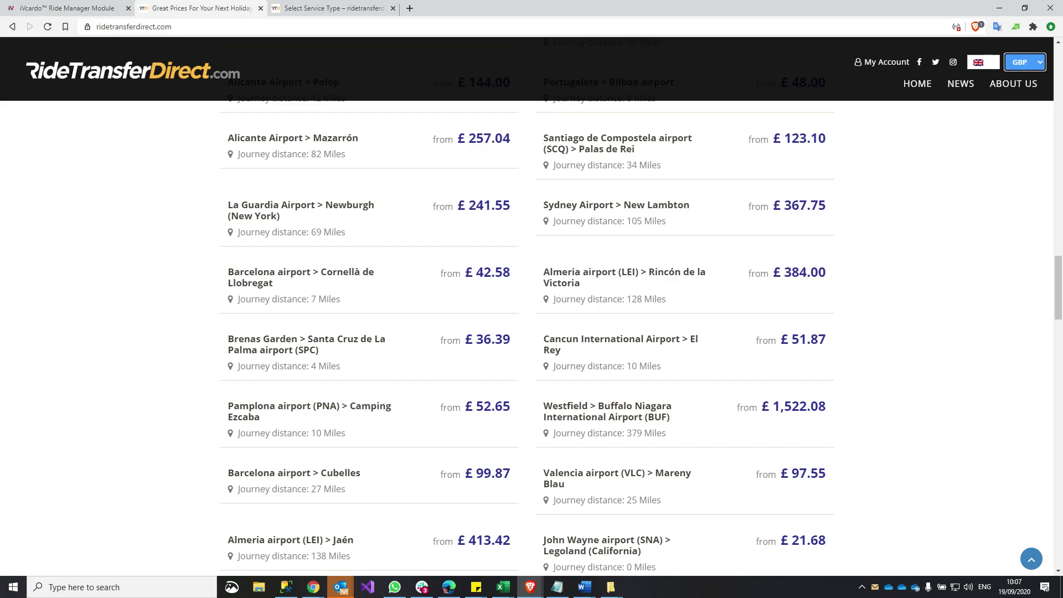
click(1023, 62)
click(1022, 62)
mouse_move(983, 63)
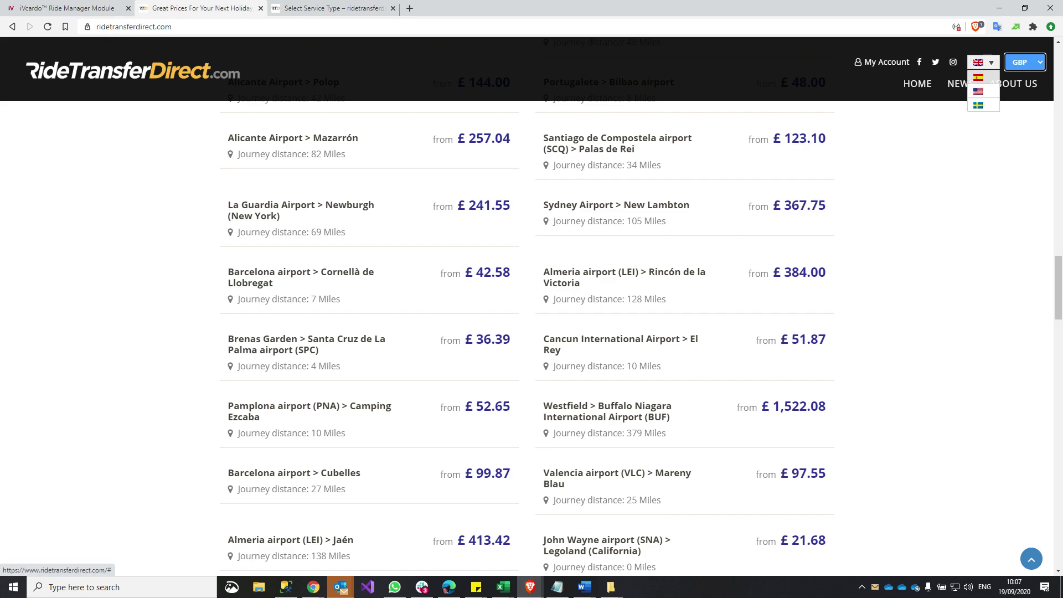
click(940, 160)
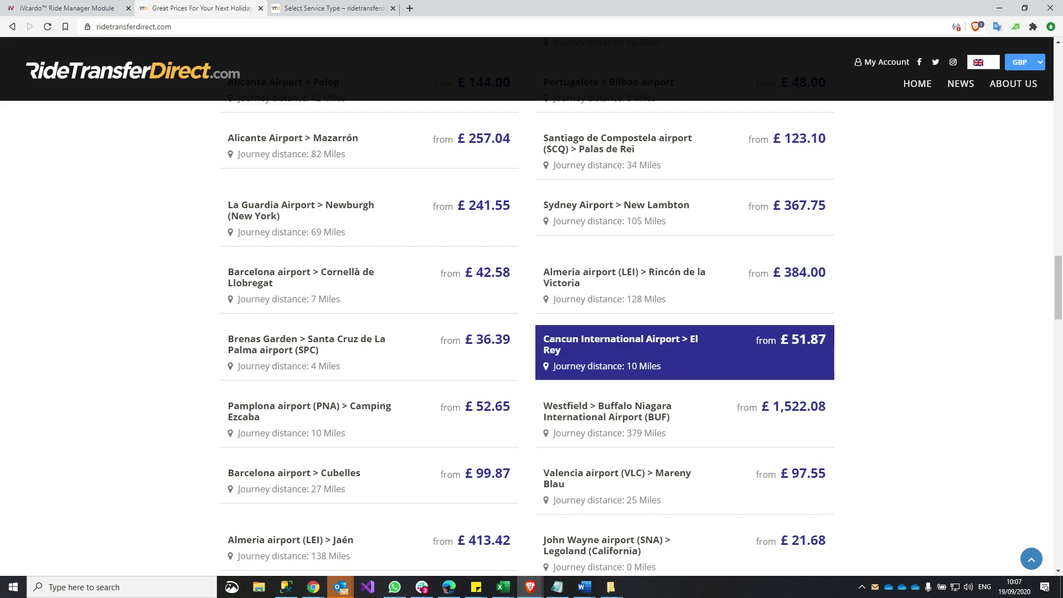
Review the remaining popular routes and the Latest News section, ending back at the homepage's booking form
scroll(684, 352, down, 5)
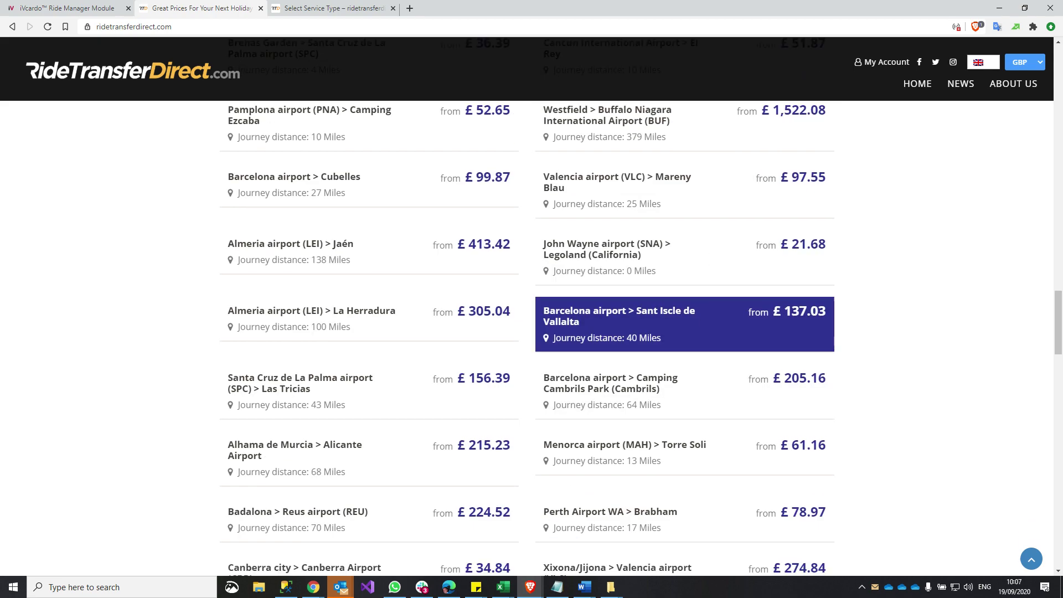
scroll(684, 327, down, 20)
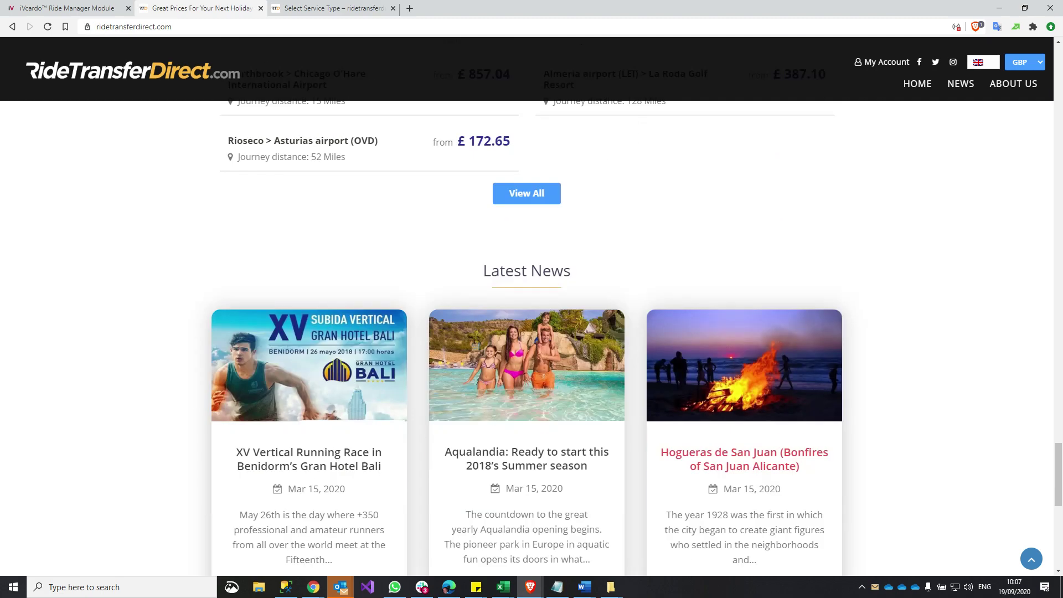
scroll(719, 388, up, 2)
drag(1058, 461, 1057, 86)
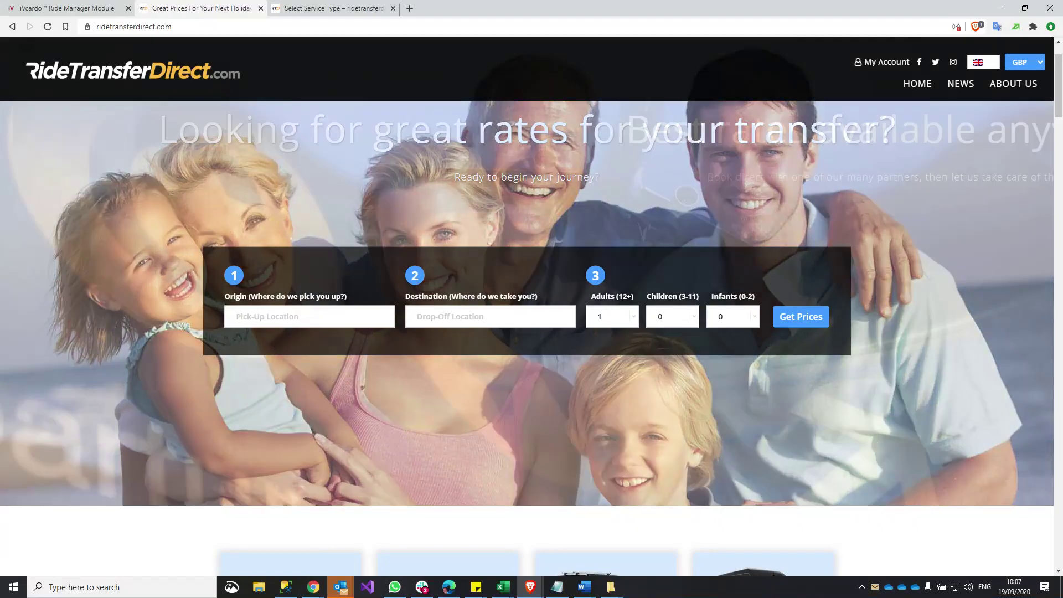
Examine the Select Service Type page for the Standard Saloon's title, features and other vehicle offers
key(ctrl+Tab)
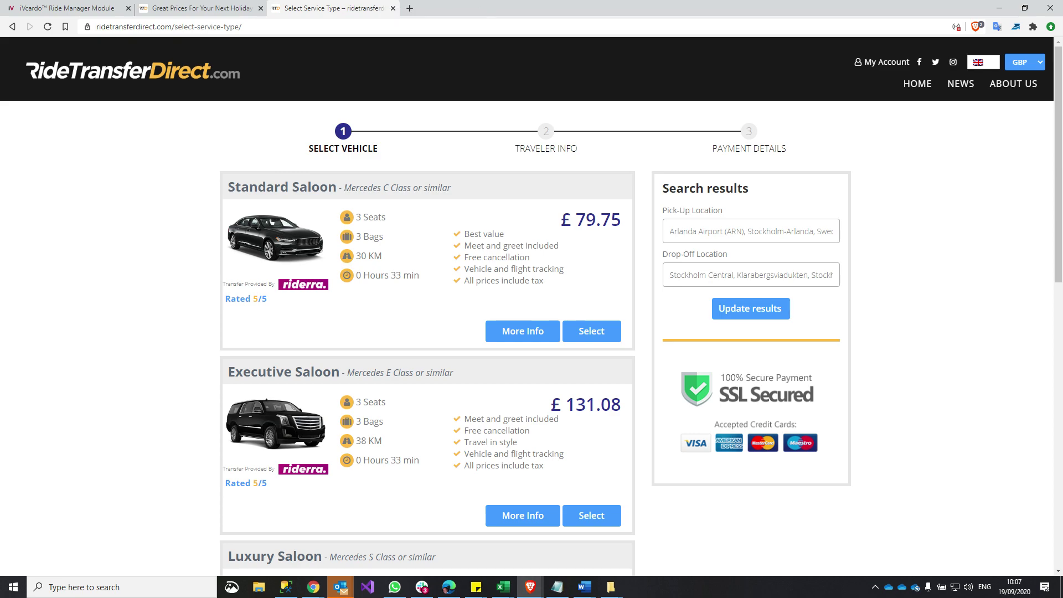
drag(228, 188, 452, 188)
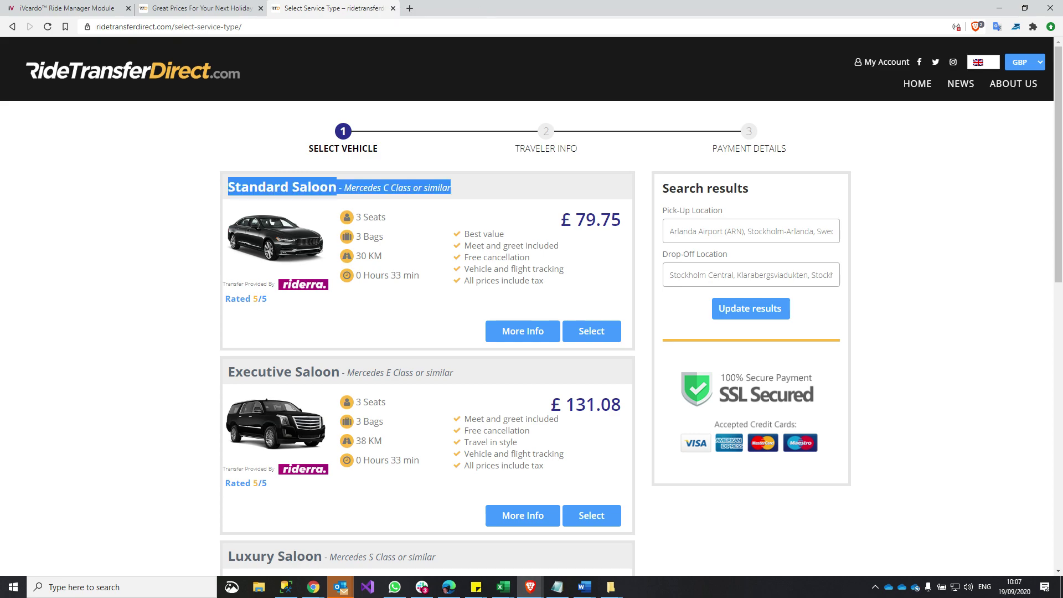
drag(474, 234, 544, 281)
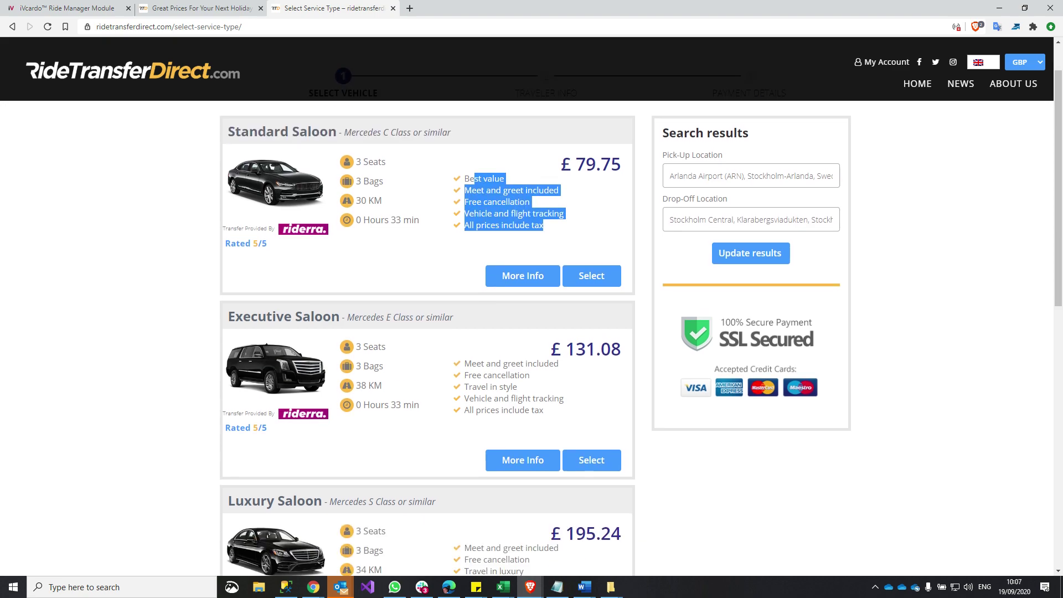
Return to iVcardo Ride Manager, switch to its Admin Module and open the list of active accounts
click(67, 8)
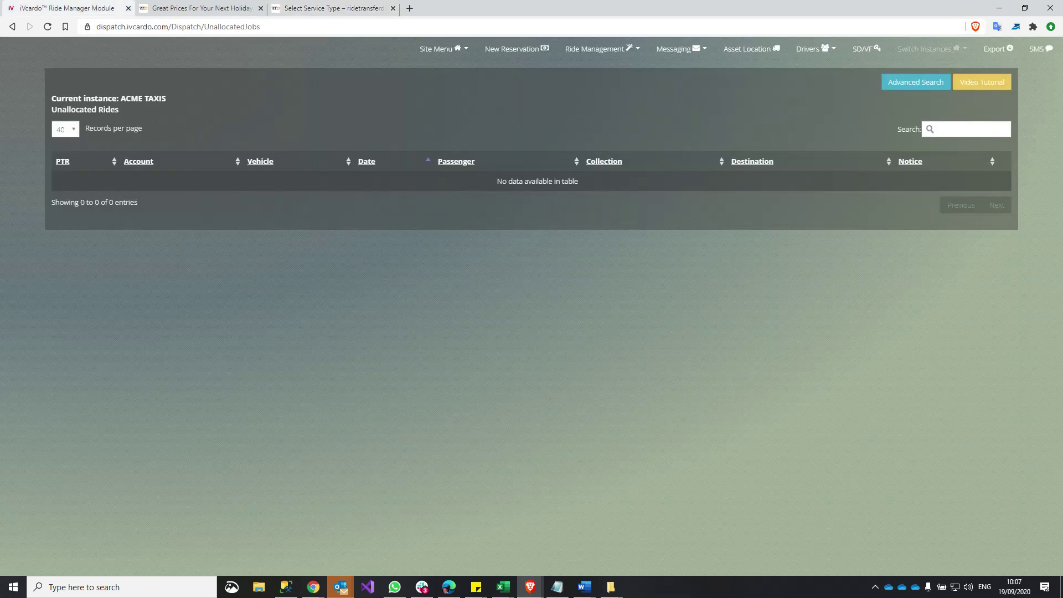
drag(121, 99, 169, 97)
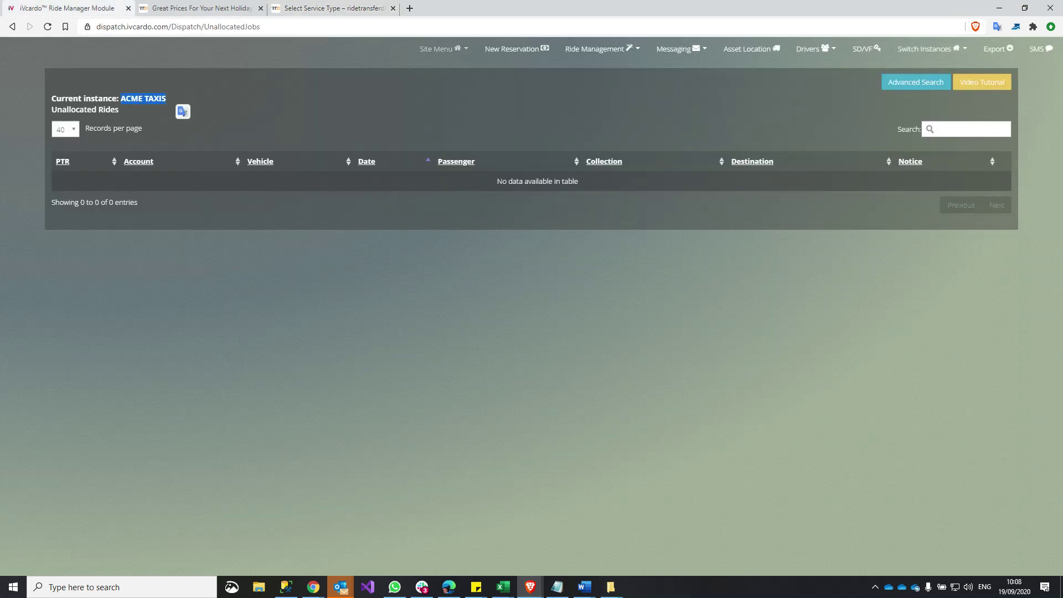
click(432, 49)
click(466, 94)
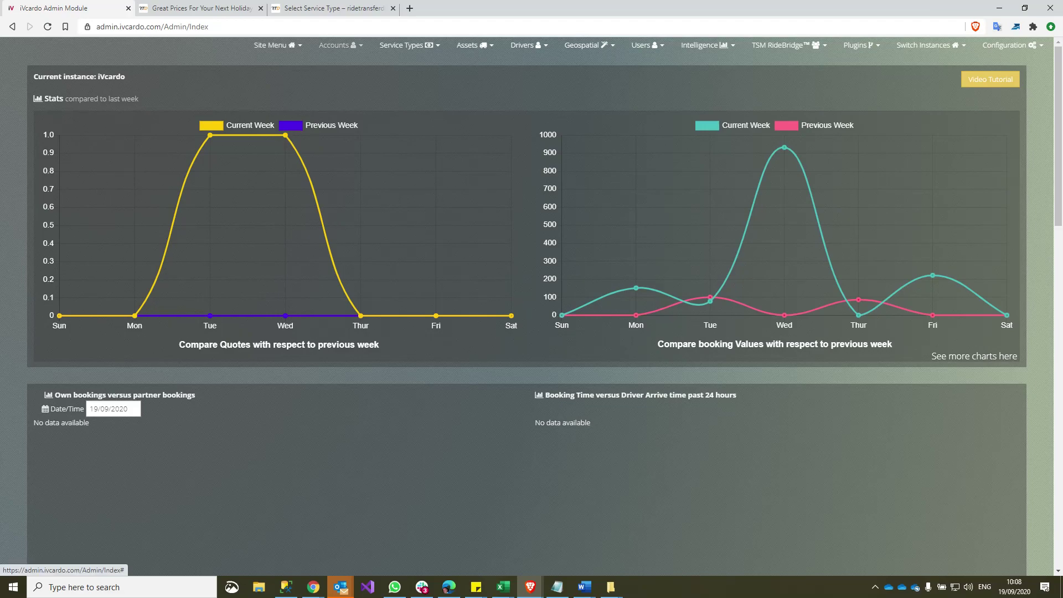
click(338, 45)
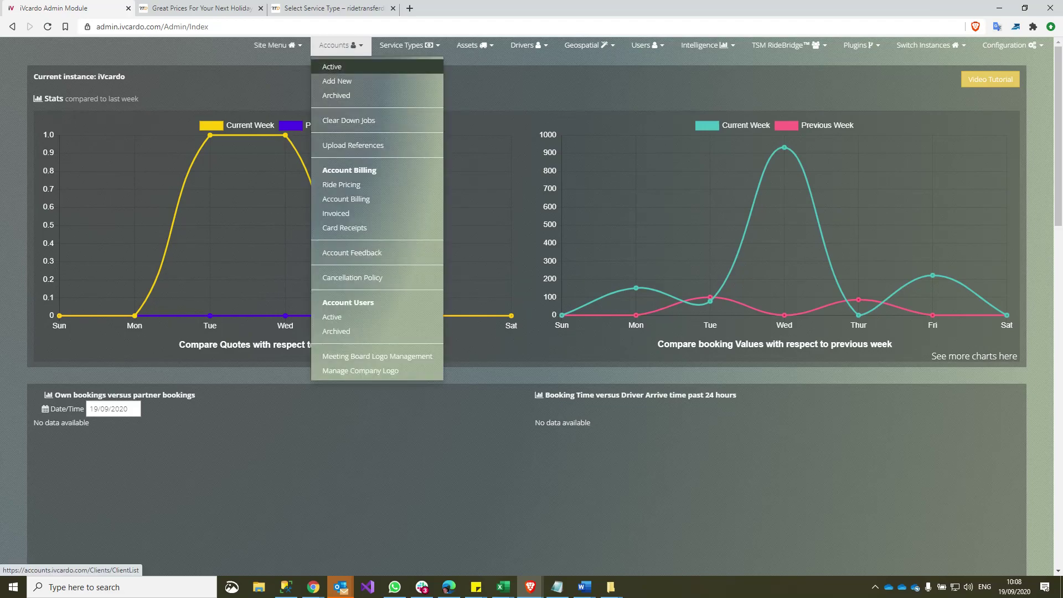
click(343, 66)
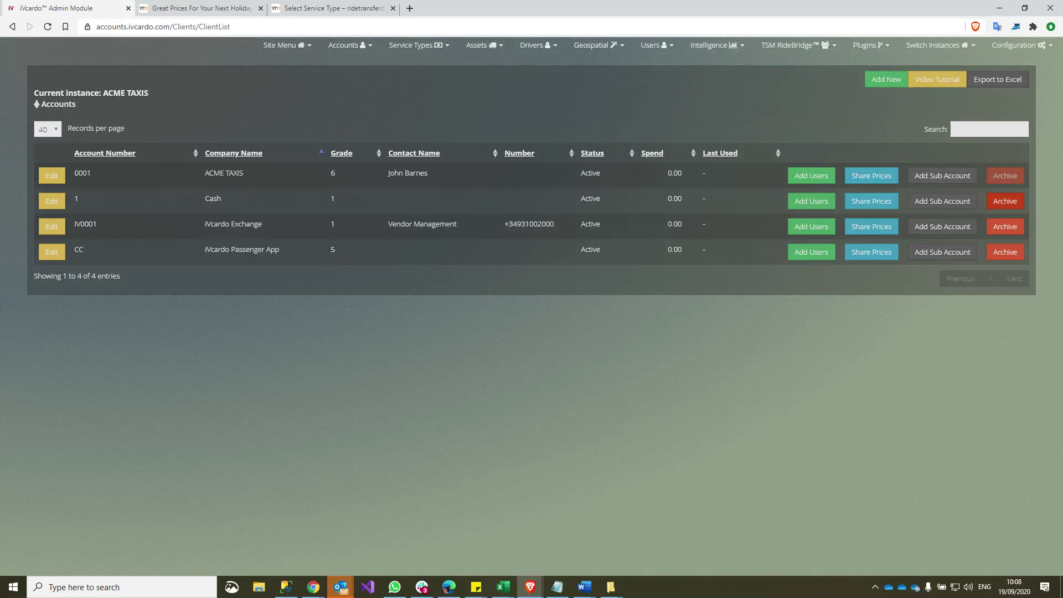
Archive the Cash, iVcardo Exchange and iVcardo Passenger App accounts, confirming each one
click(1004, 201)
click(613, 184)
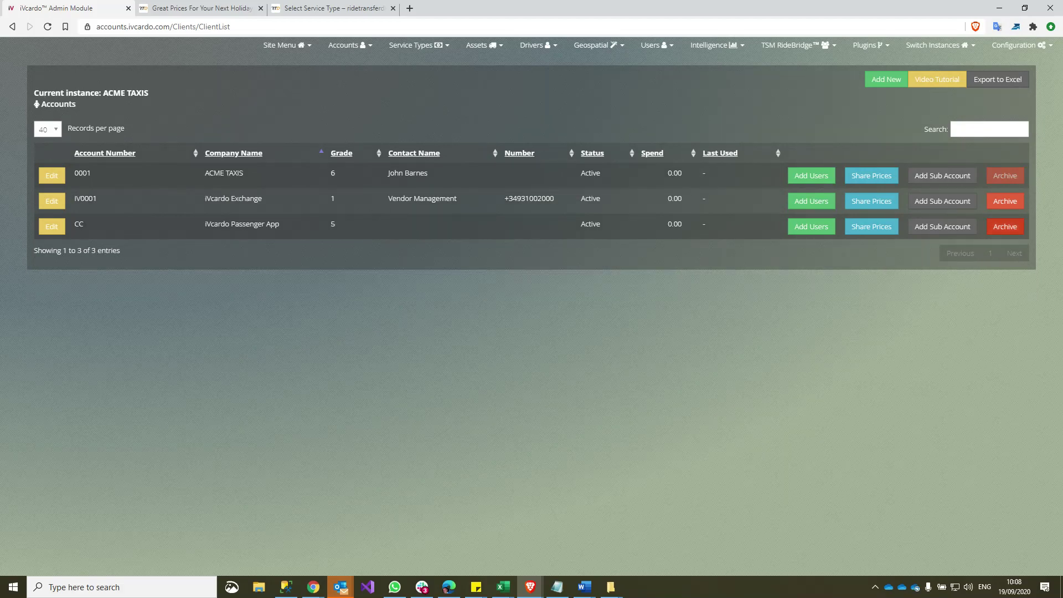
click(1004, 201)
click(615, 185)
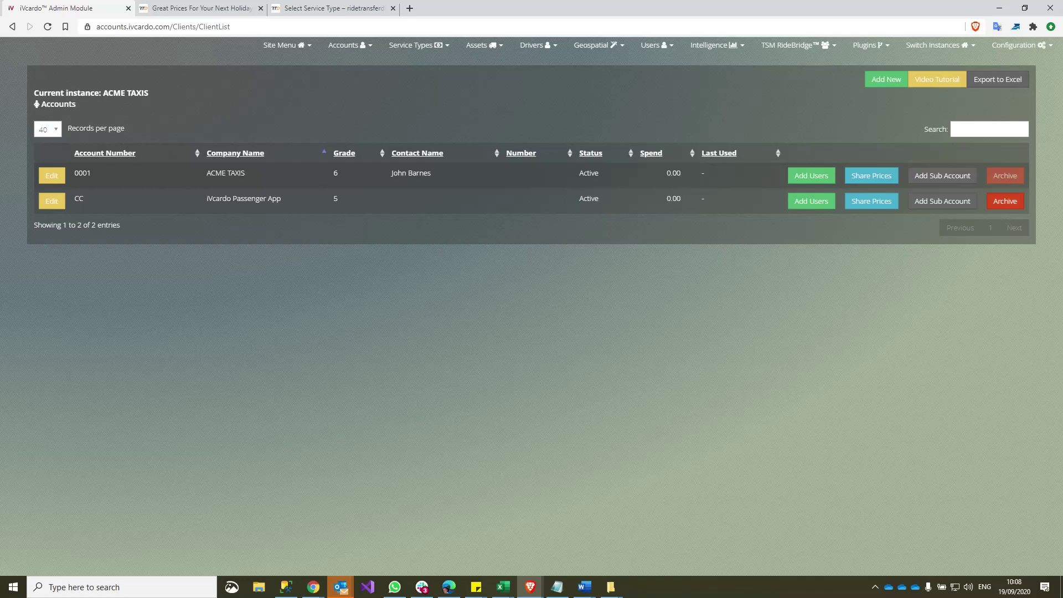
click(1004, 201)
click(615, 185)
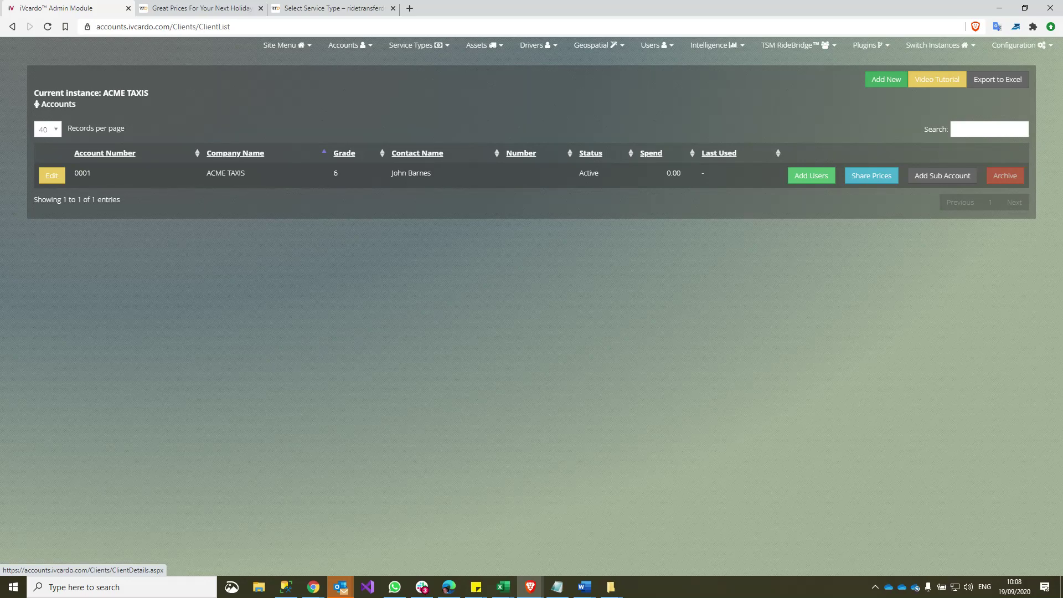
Start a new account with the company name Website Plugin and enter its account number
click(885, 79)
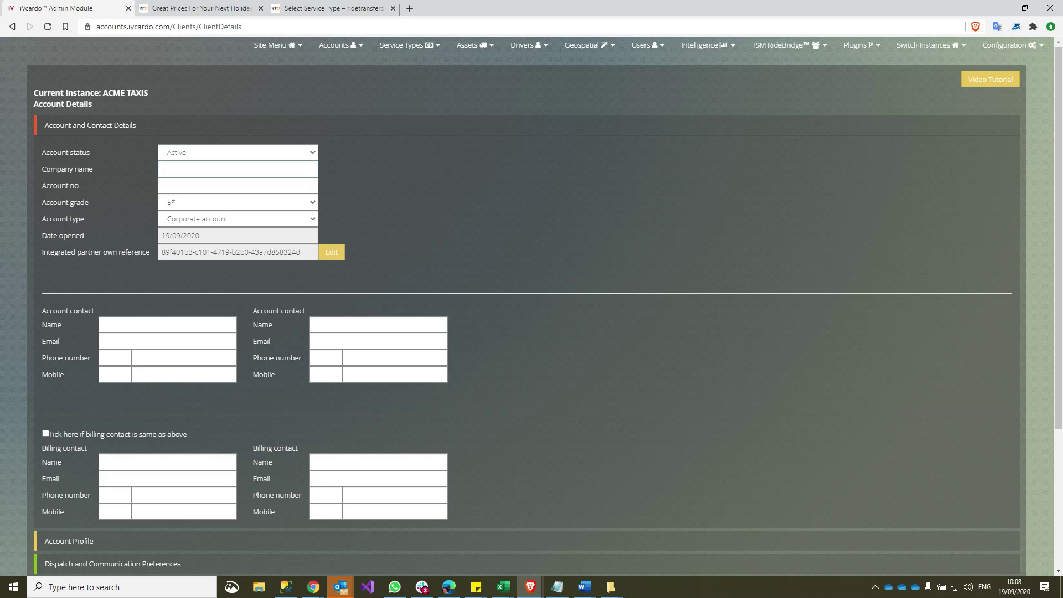
text(Website Plugin)
key(Tab)
text(WEB001)
In the account's Dispatch and Communication Preferences, set passenger emails for vehicle status to Enroute and Arrived
scroll(69, 347, down, 3)
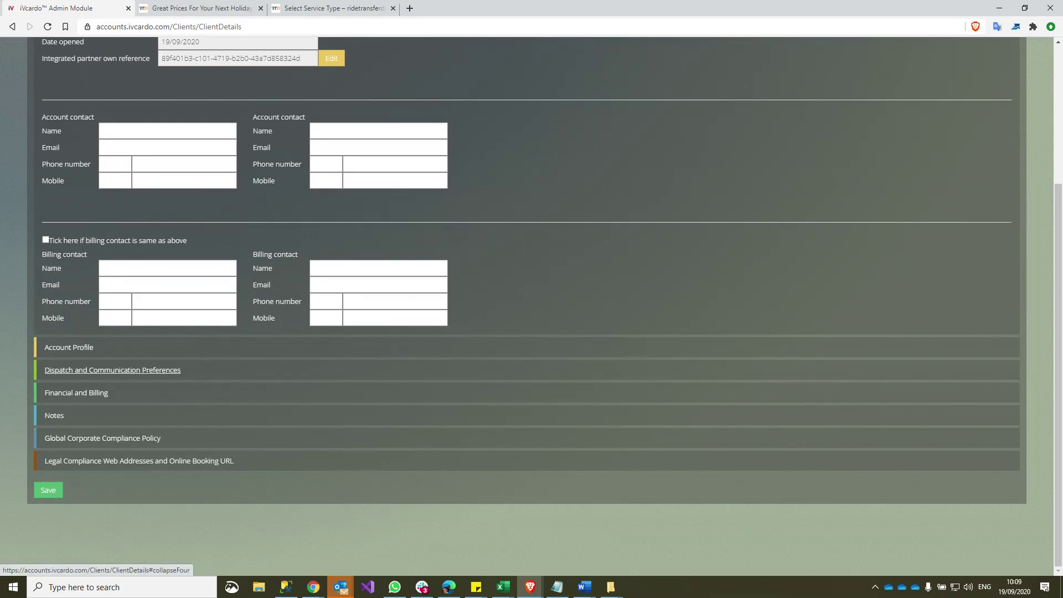
click(112, 370)
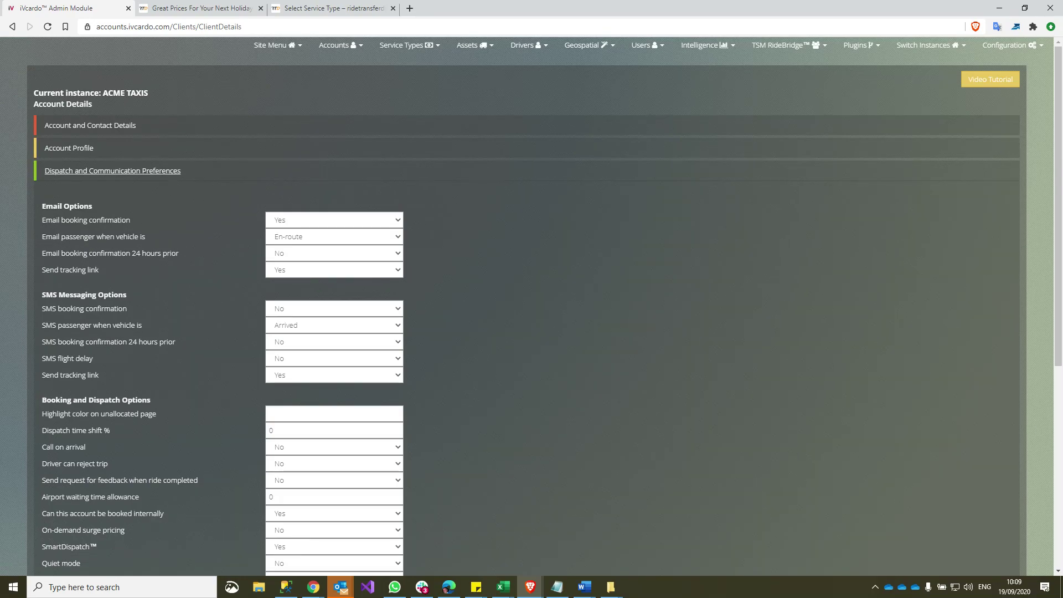
click(335, 236)
key(Down)
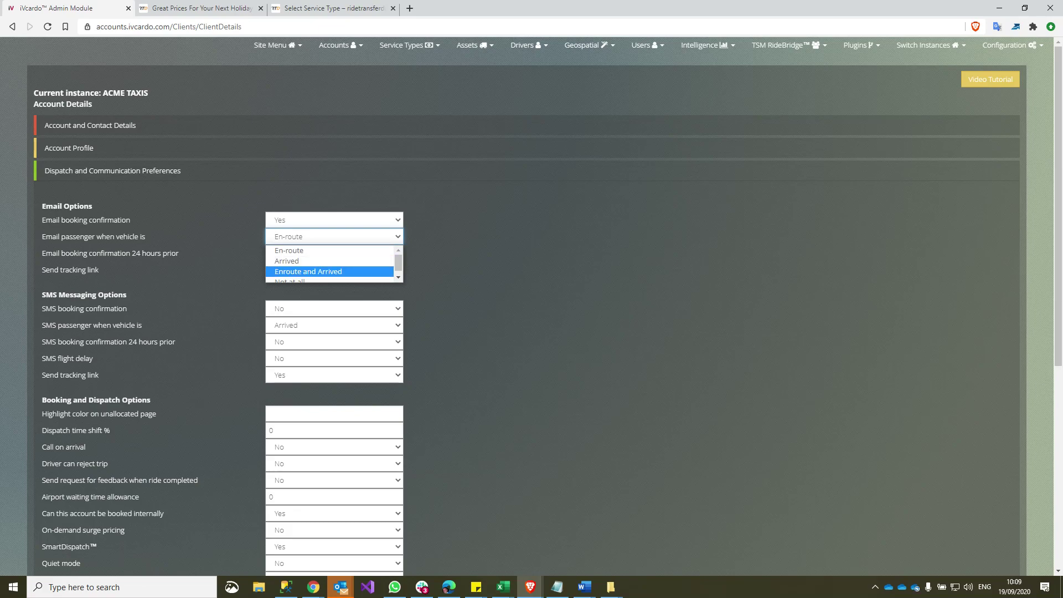
key(Return)
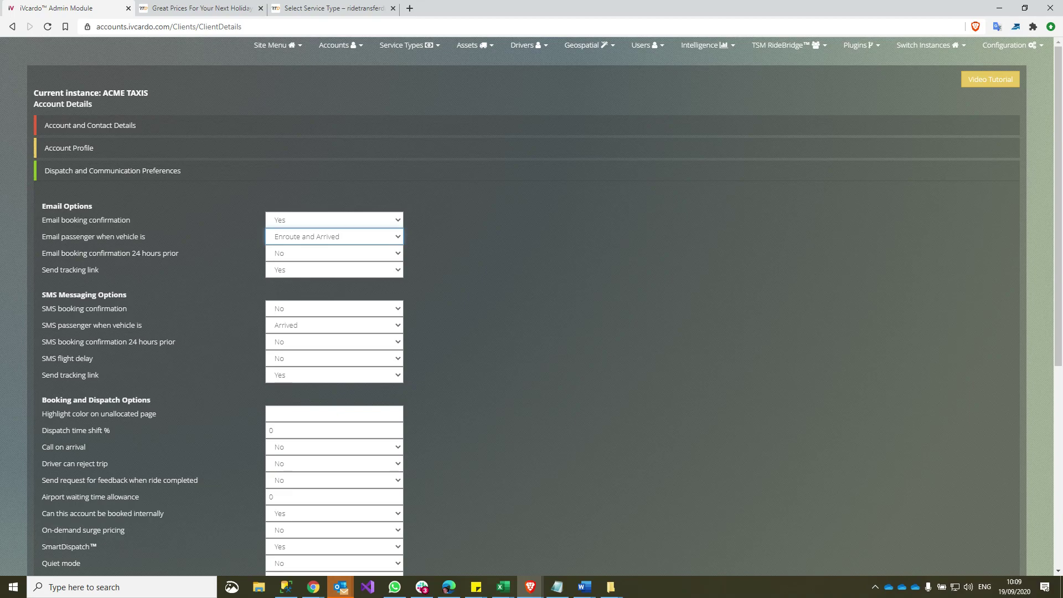
Set SMS booking confirmation to Yes and SMS passenger alerts to Enroute and Arrived, and save the account
click(334, 309)
click(334, 323)
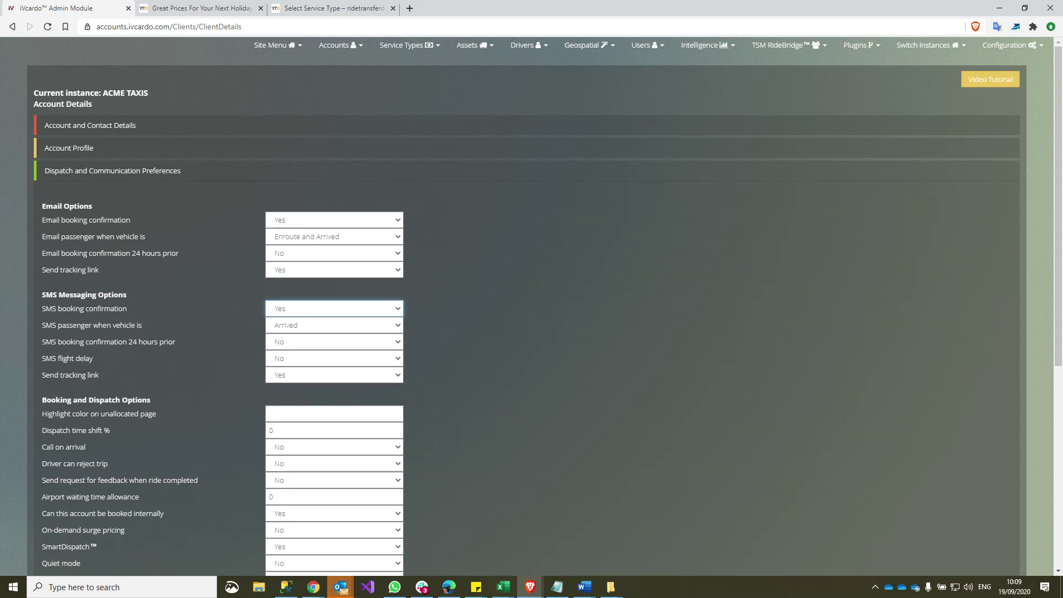
click(334, 325)
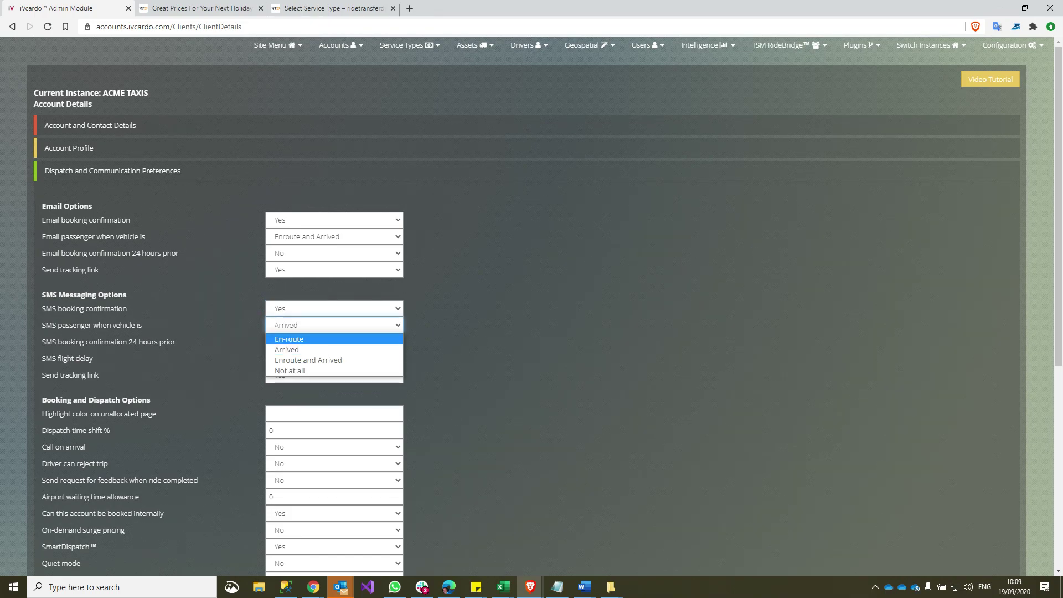
click(334, 359)
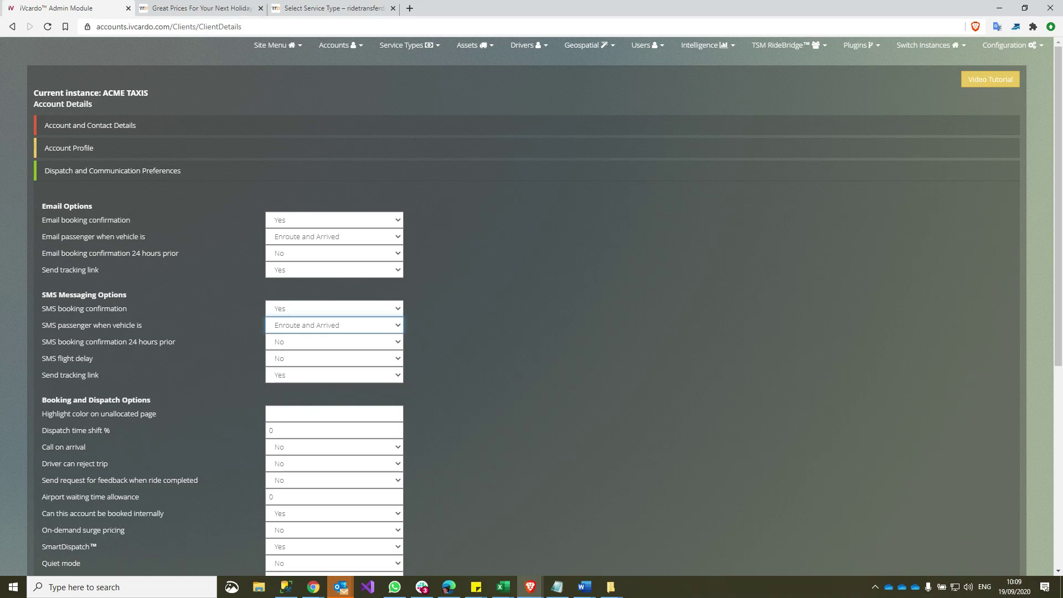
scroll(332, 464, down, 5)
click(48, 551)
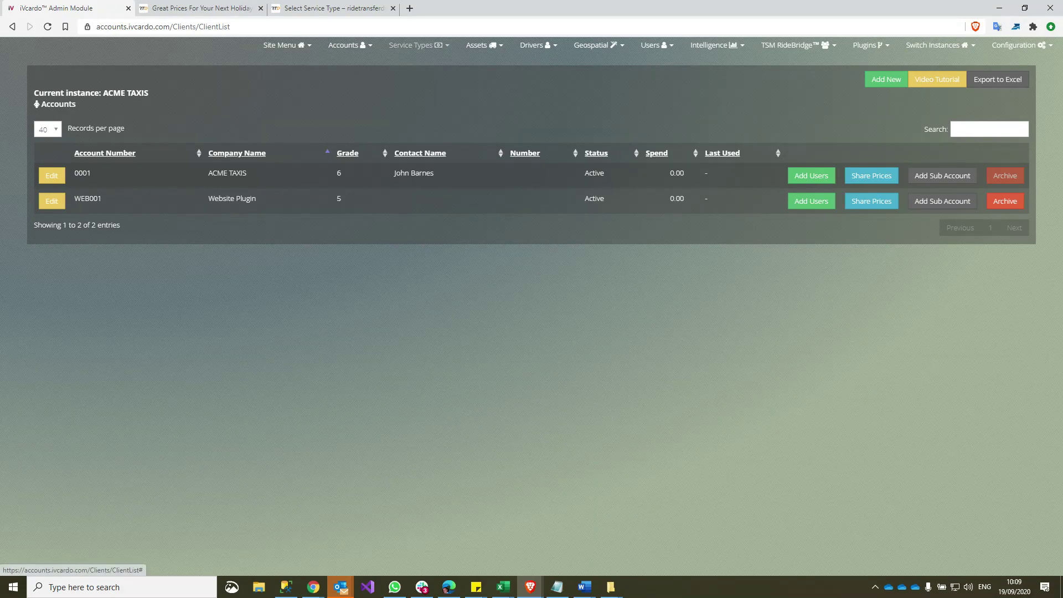
In the active service types, archive Standard Wheelchair Access Vehicle and Standard Taxi
click(415, 44)
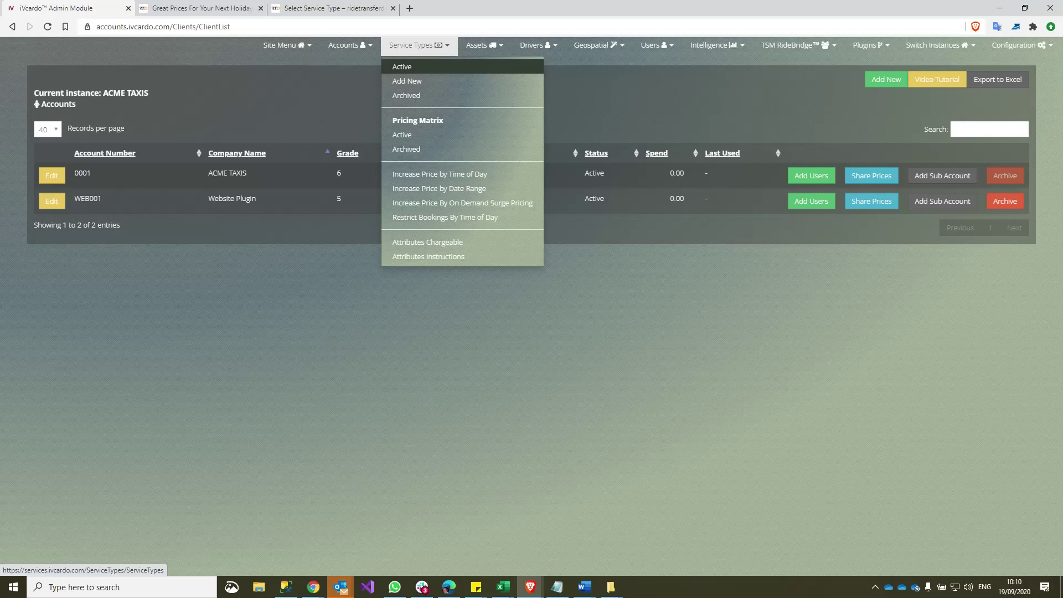
click(401, 67)
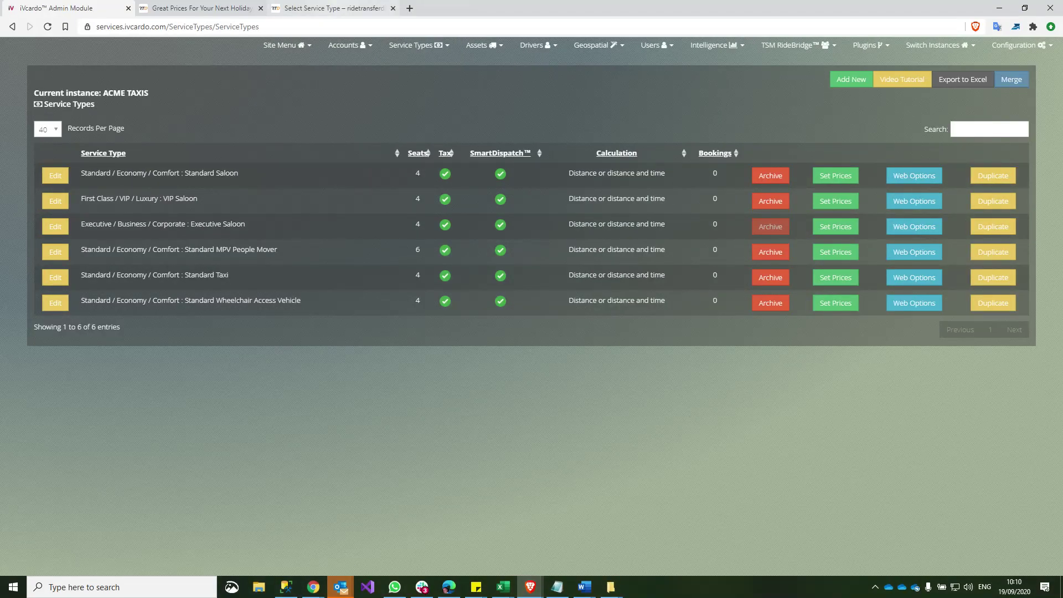
click(336, 6)
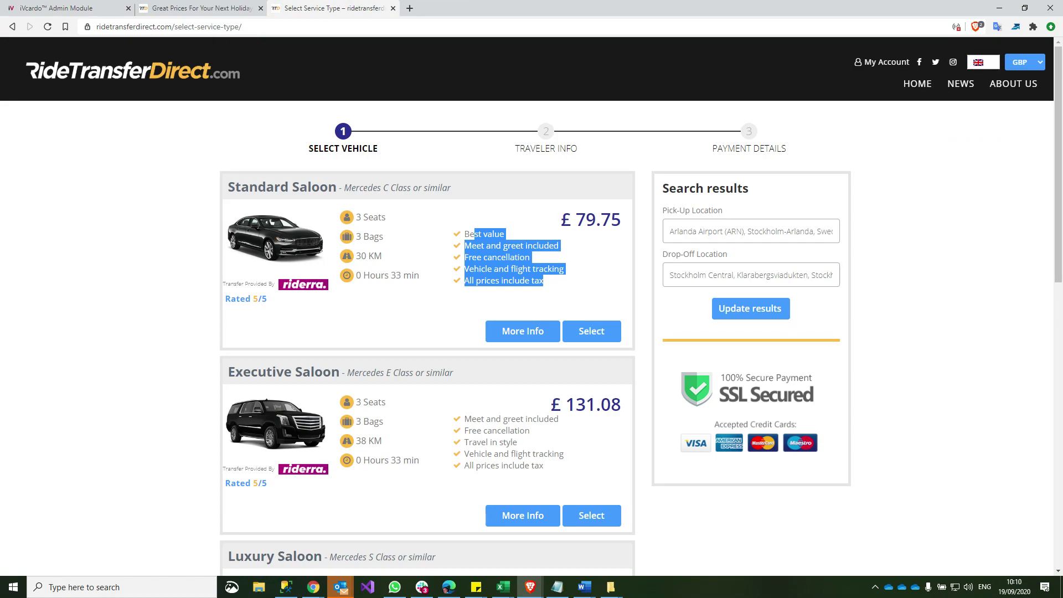
click(66, 7)
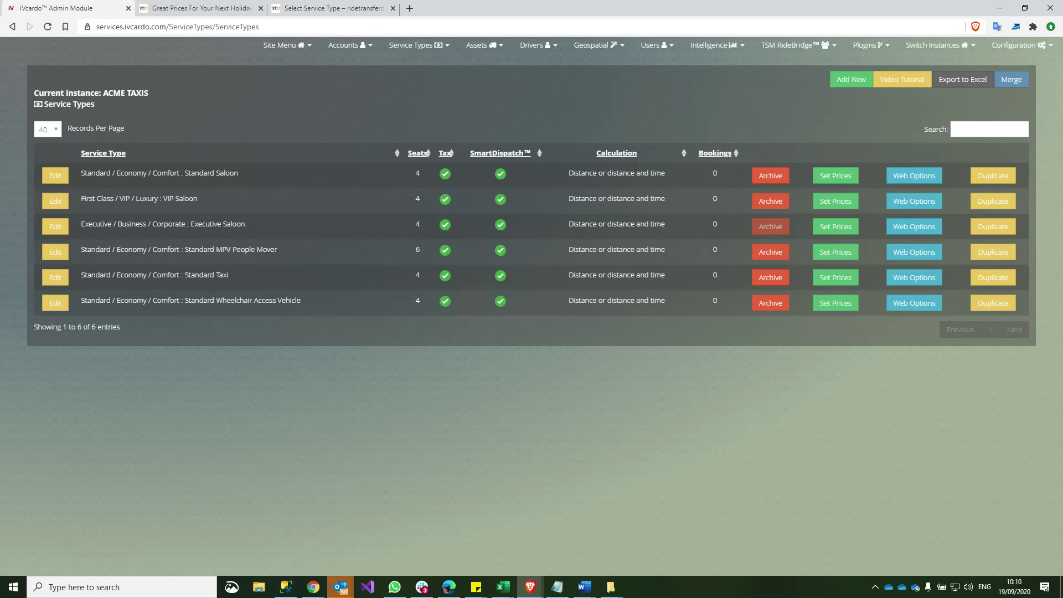
drag(85, 300, 301, 300)
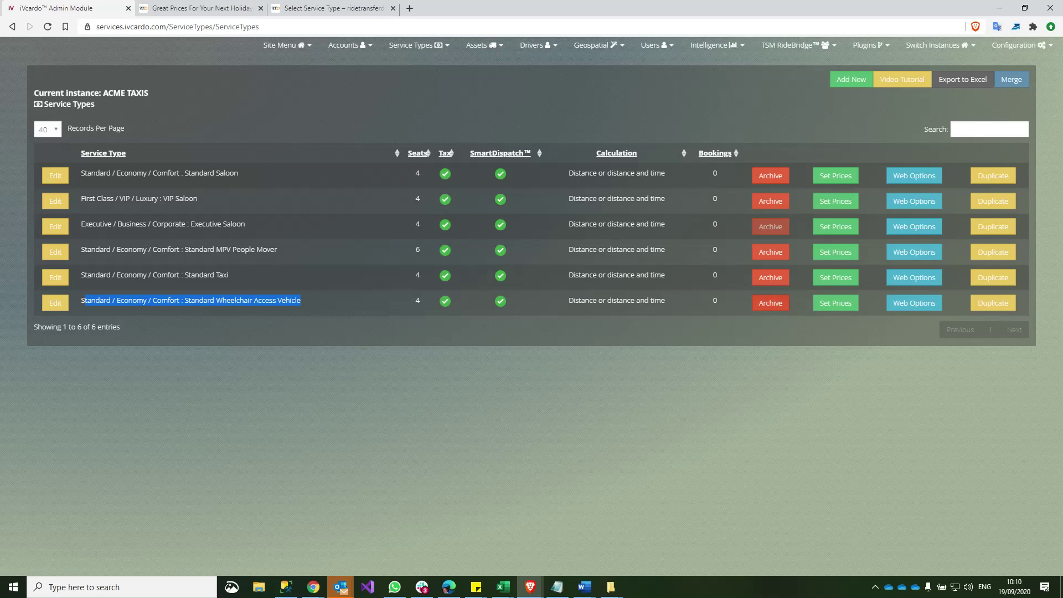
click(769, 303)
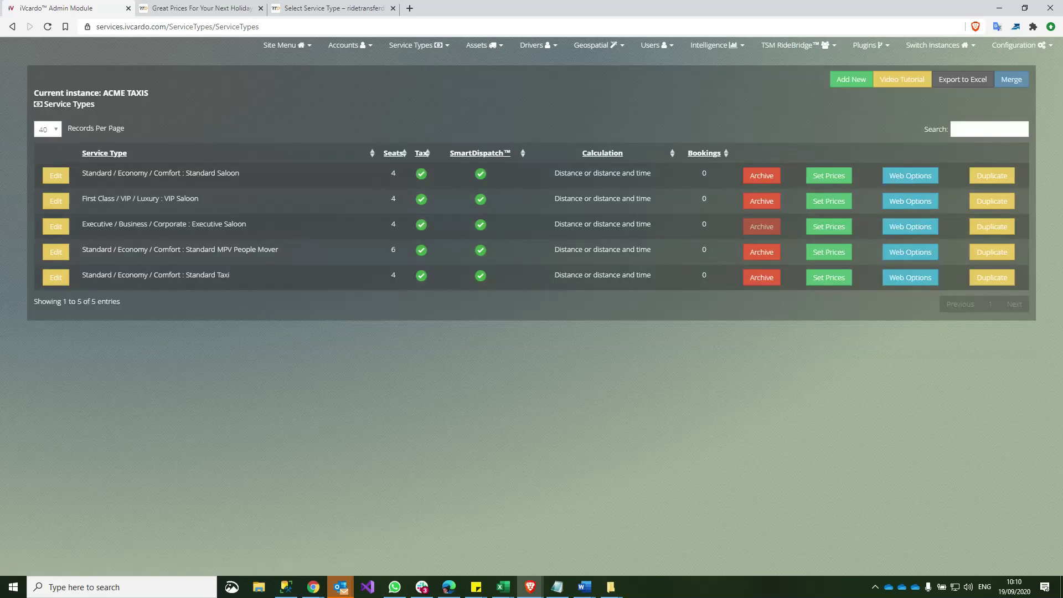
click(761, 277)
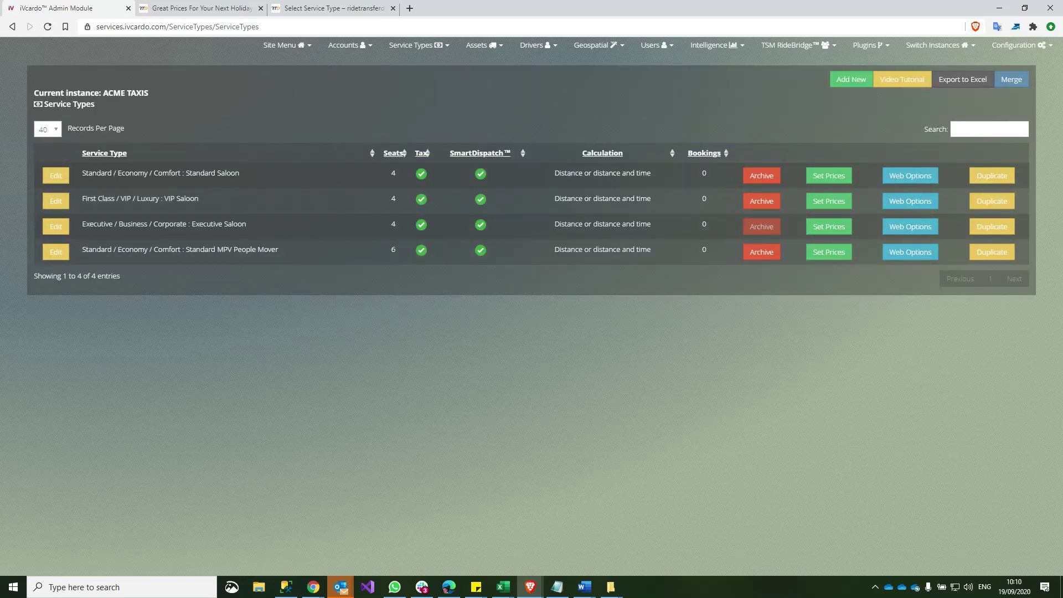
Review the vehicle classes offered on the RideTransferDirect home page, then return to the iVcardo service types
click(195, 8)
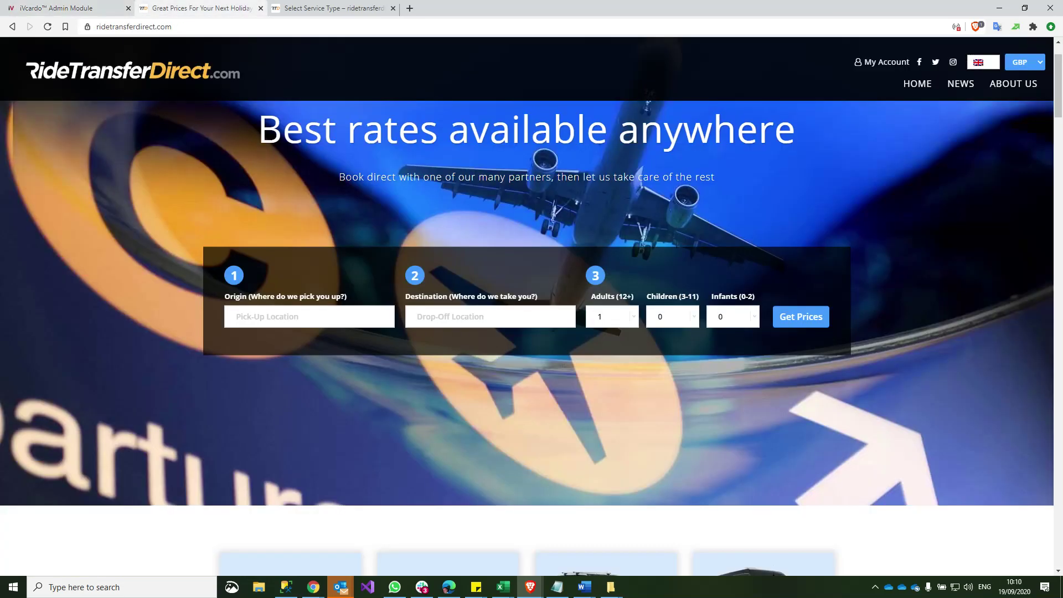
scroll(532, 304, down, 4)
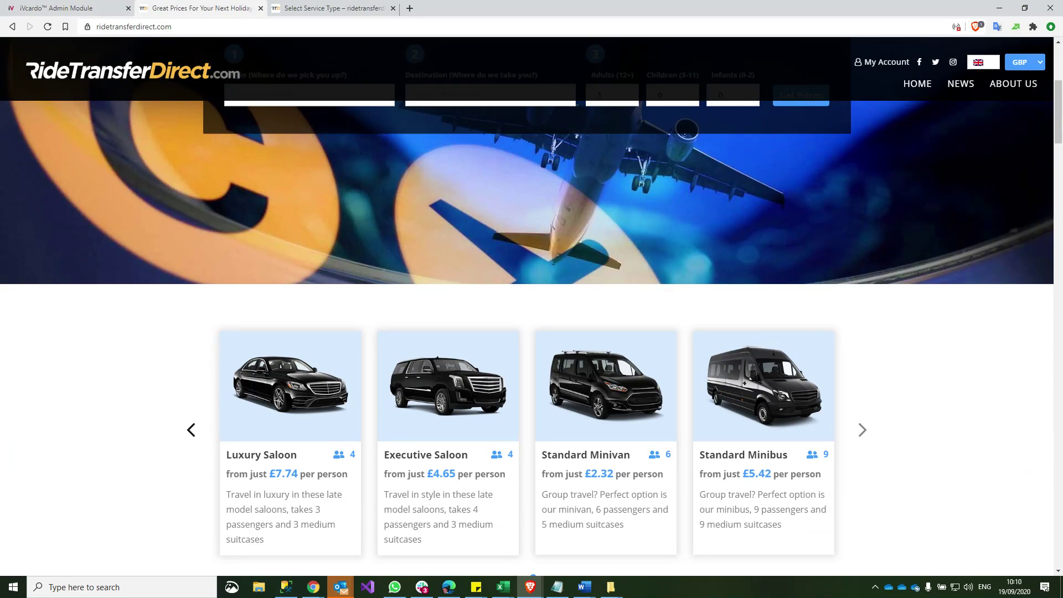
click(191, 430)
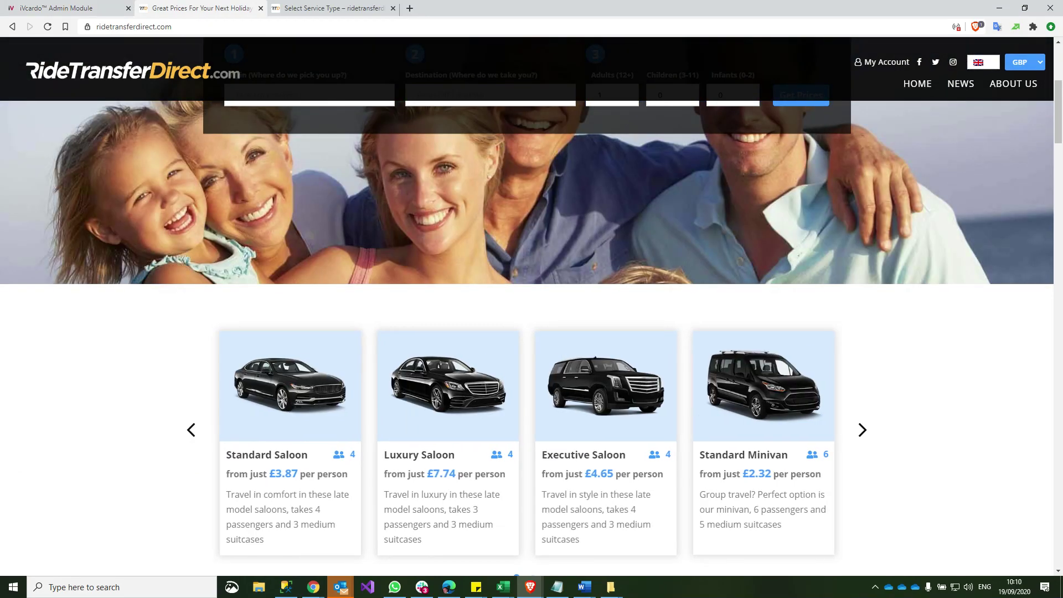
click(58, 9)
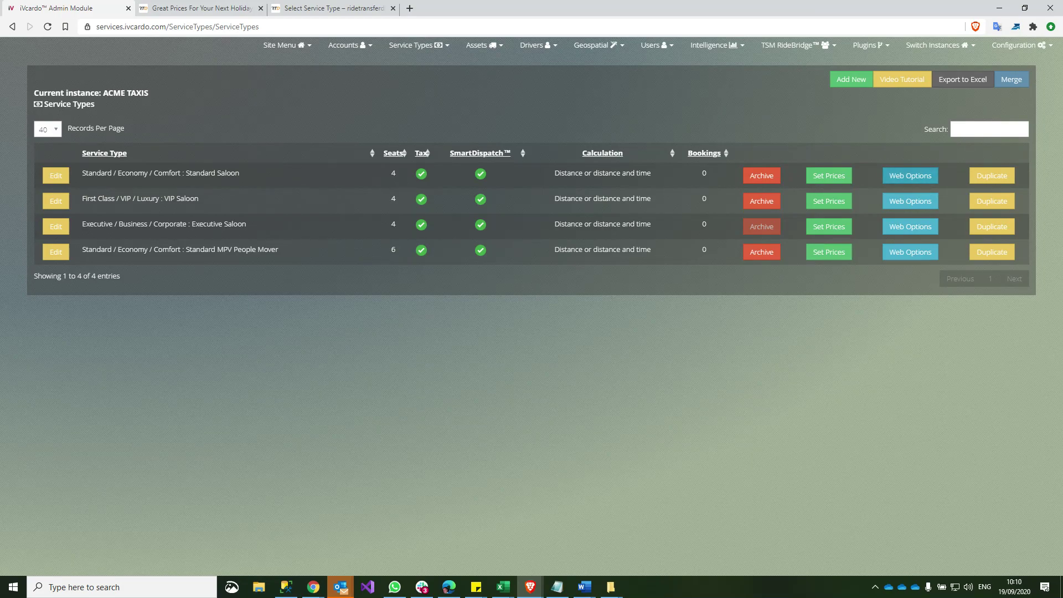
View the Standard Saloon's pricing matrix for all zones with the Website Plugin account selected
click(829, 175)
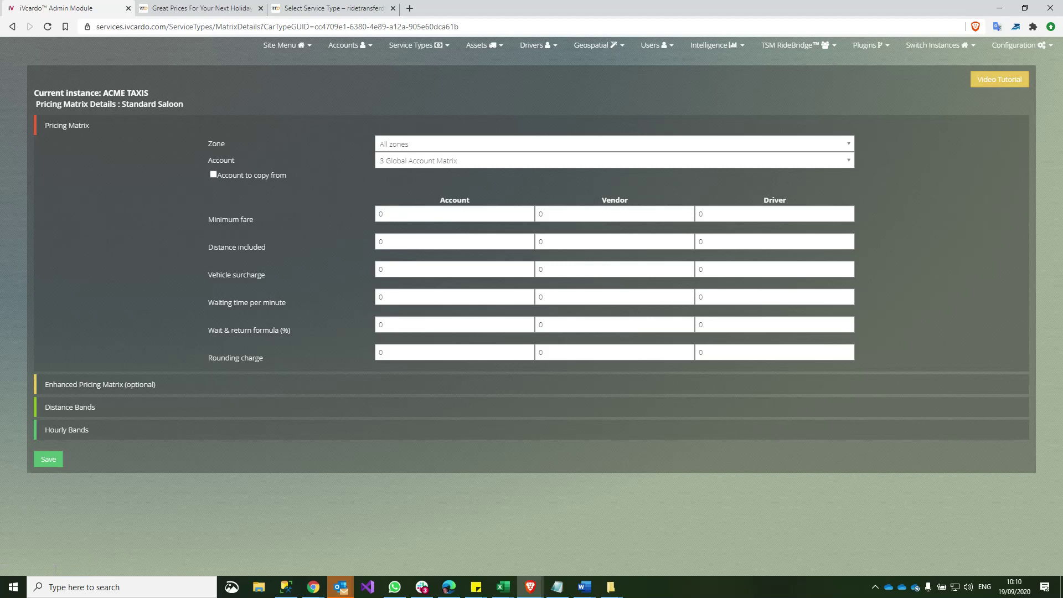
double_click(381, 213)
click(614, 160)
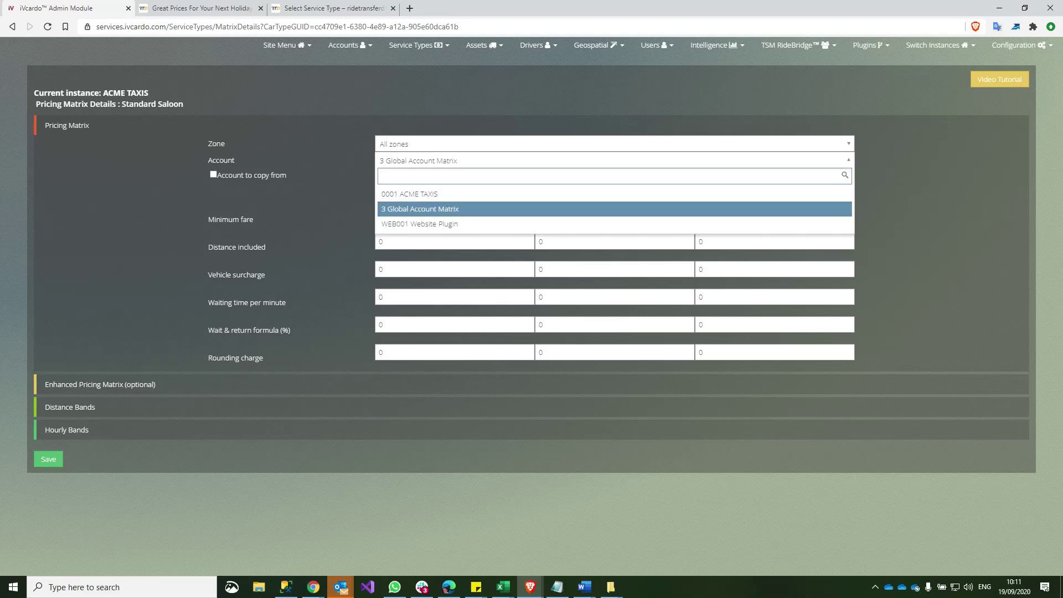
key(Down)
key(Return)
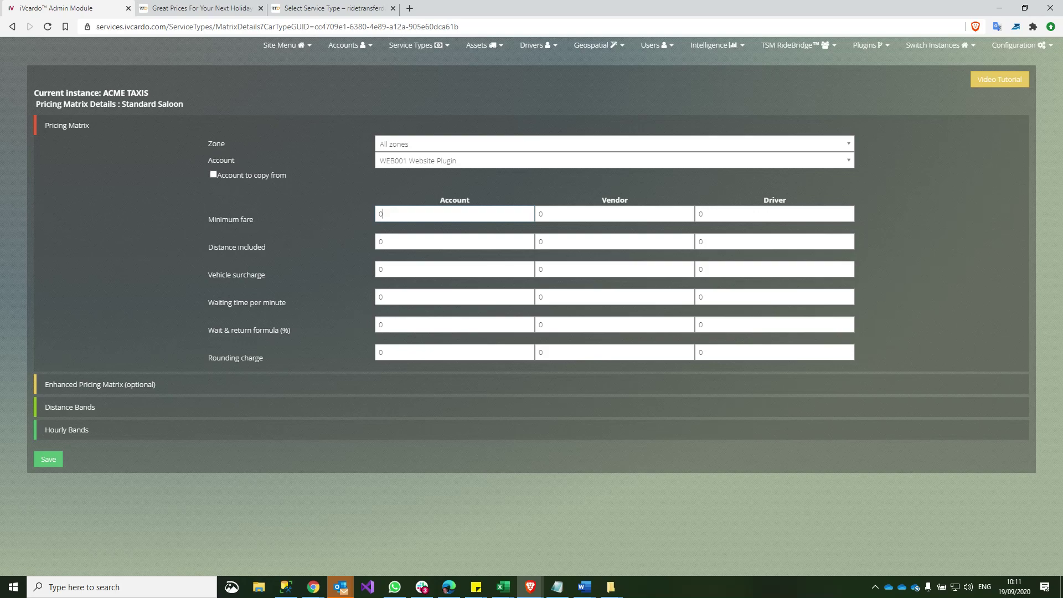
click(614, 160)
click(614, 160)
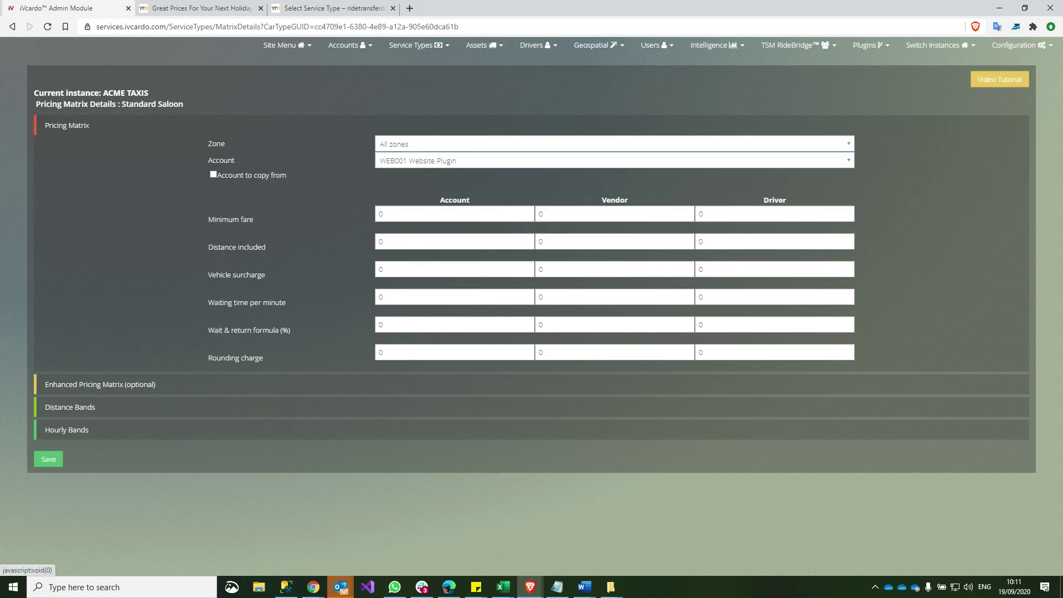
double_click(387, 214)
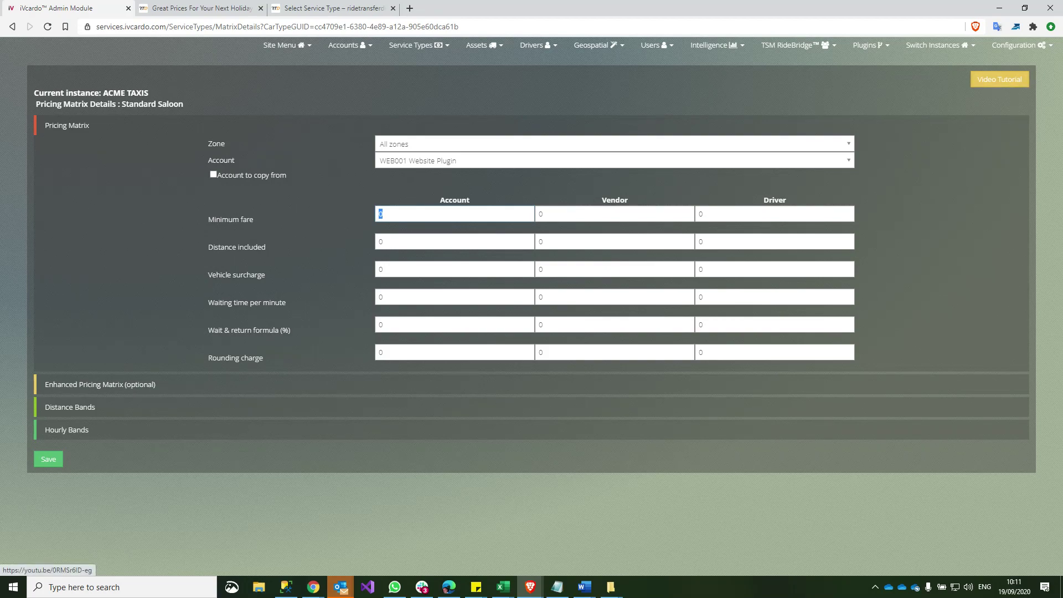
Return to the active service types and open Standard Saloon for editing
click(419, 44)
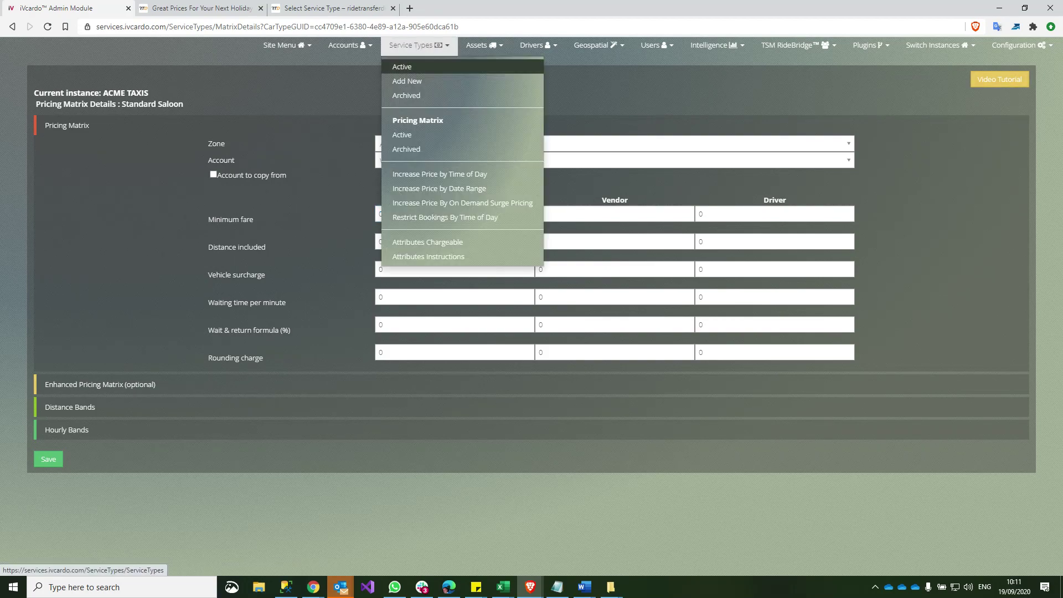
click(402, 67)
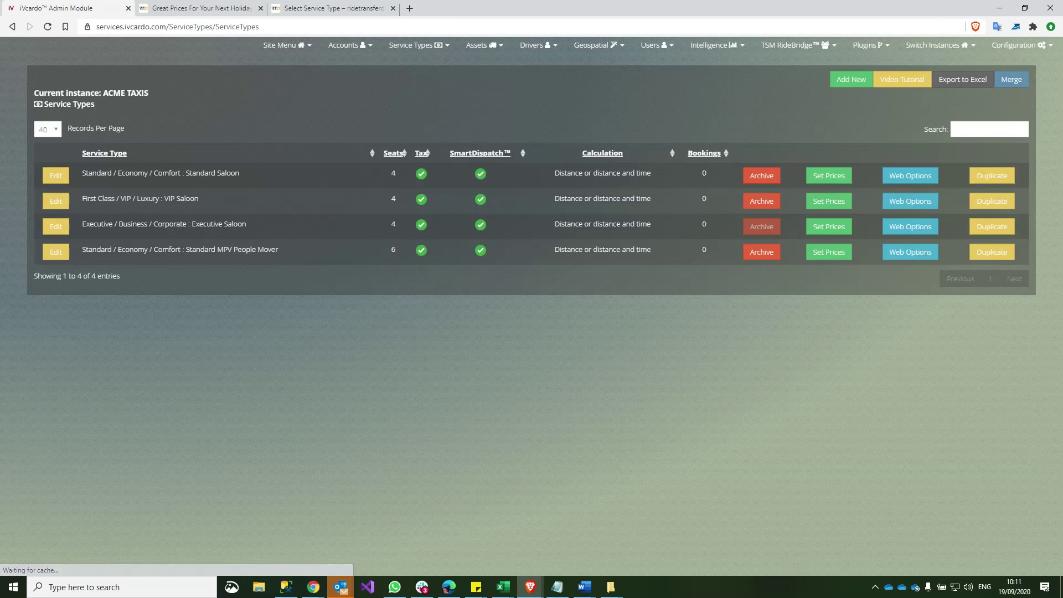
click(56, 175)
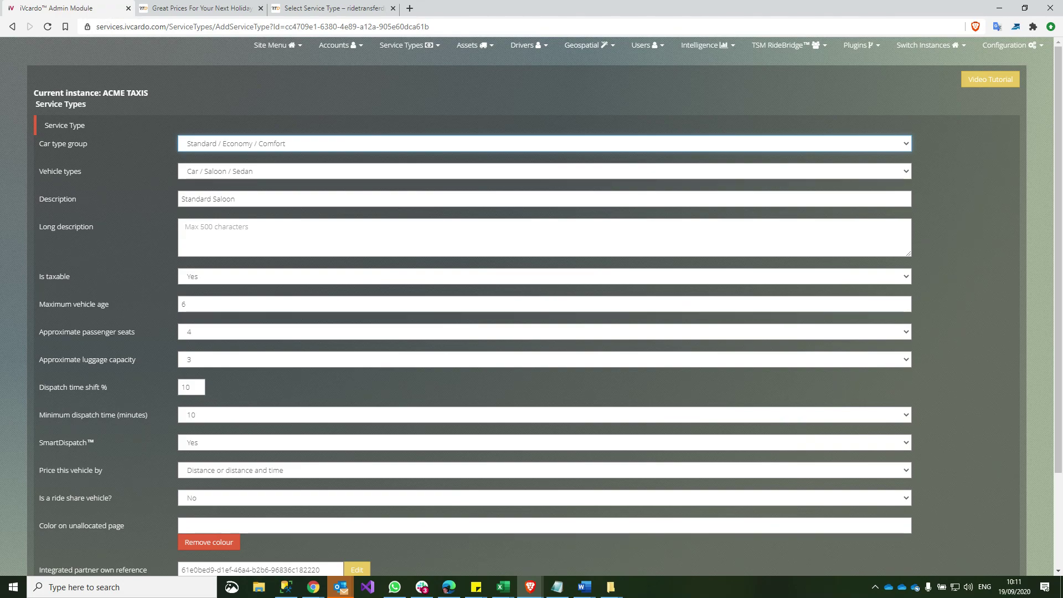
Examine the car type group, the available vehicle types and the description in the Standard Saloon service type
key(Tab)
key(Tab)
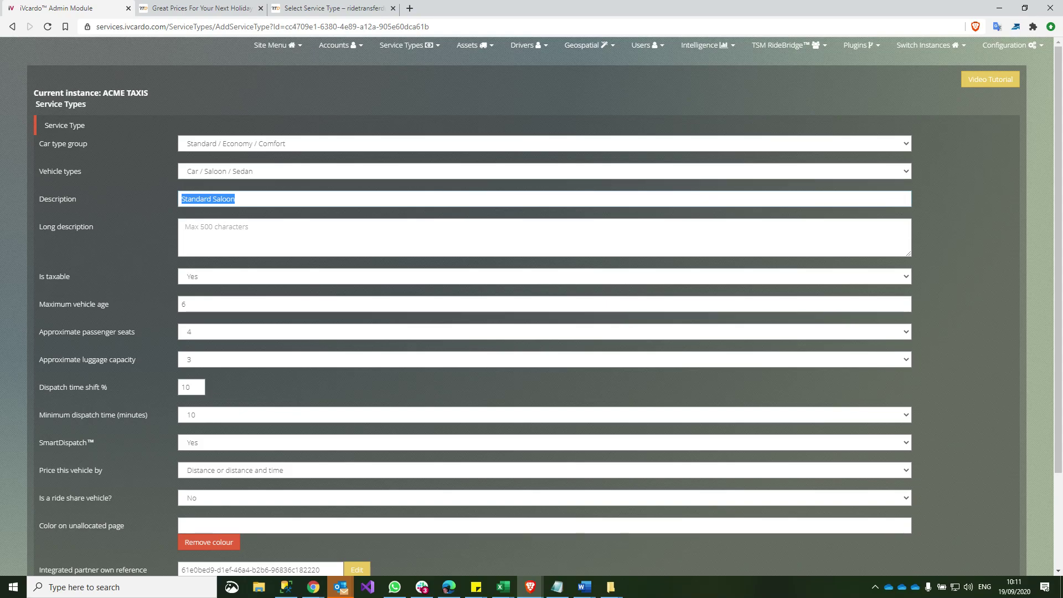
key(shift+Tab)
key(alt+Down)
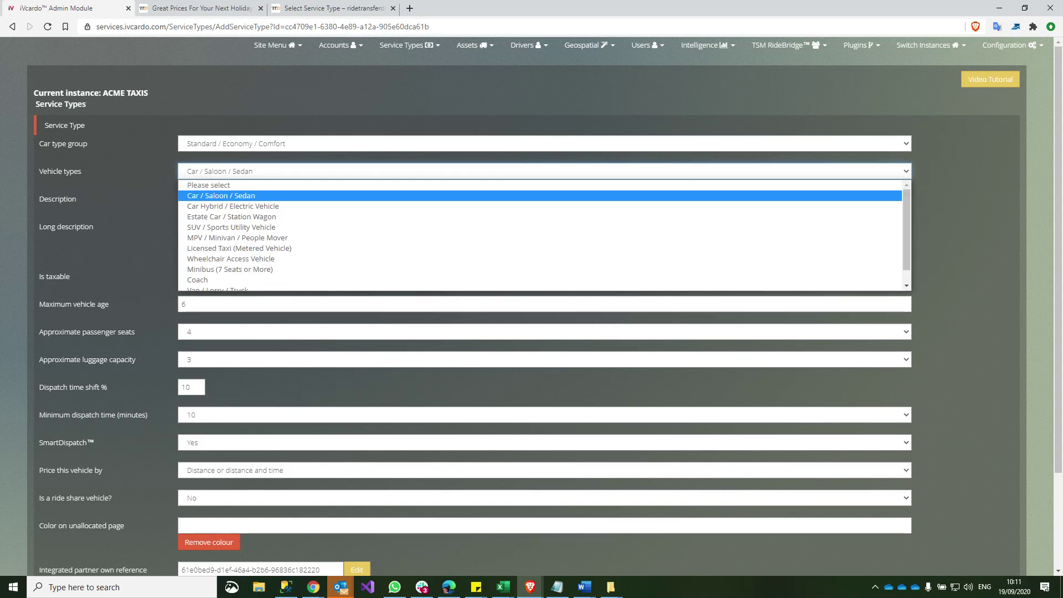
key(Escape)
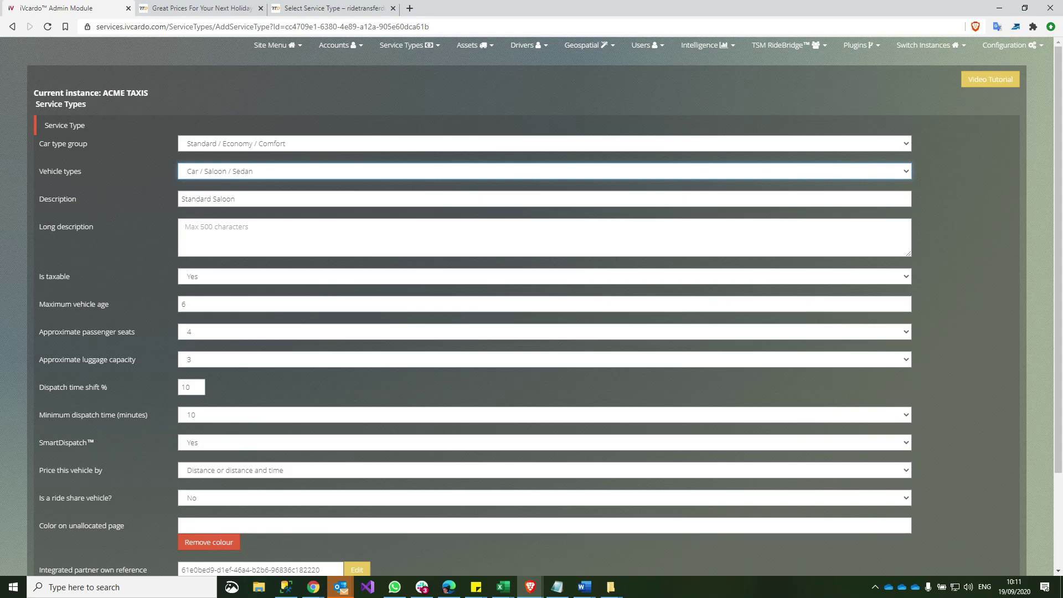
click(544, 143)
click(544, 143)
click(544, 171)
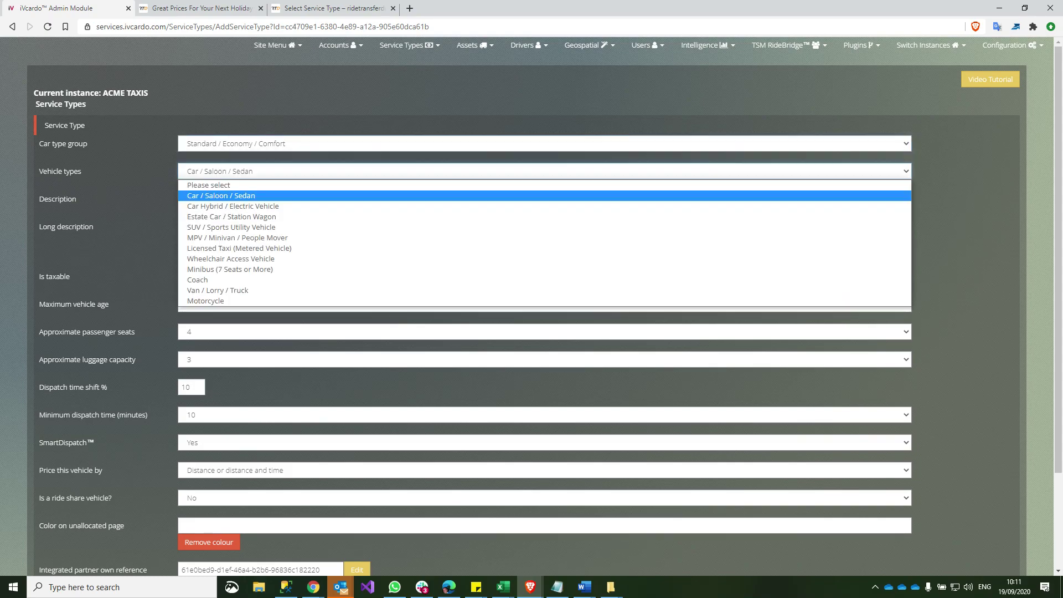
click(544, 171)
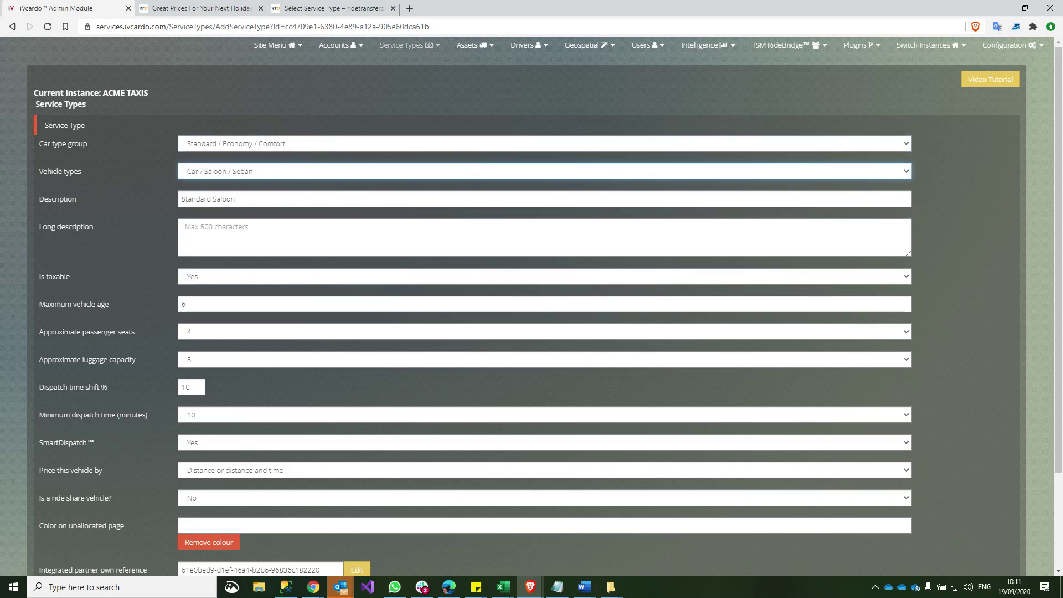
click(409, 45)
click(409, 46)
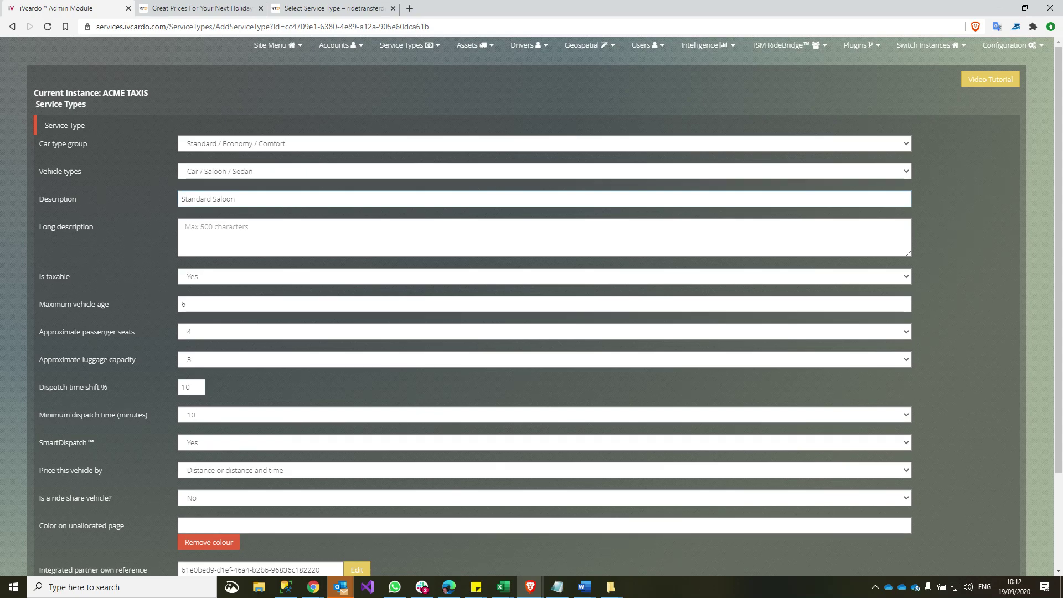
Read the Standard Saloon's additional information on the RideTransferDirect booking page, then return to the service type's empty long description in iVcardo
click(216, 228)
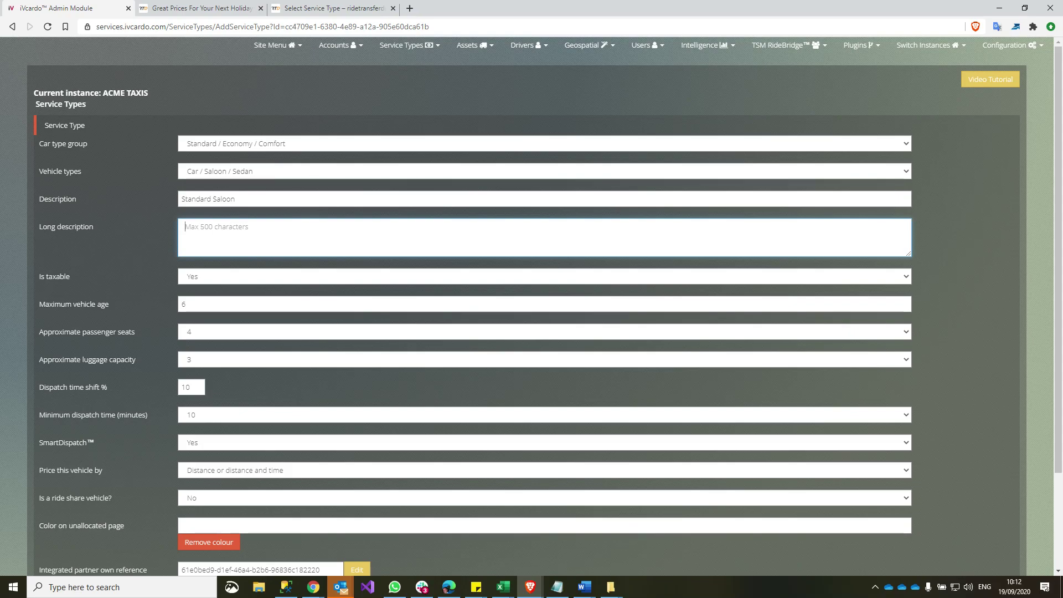
click(334, 9)
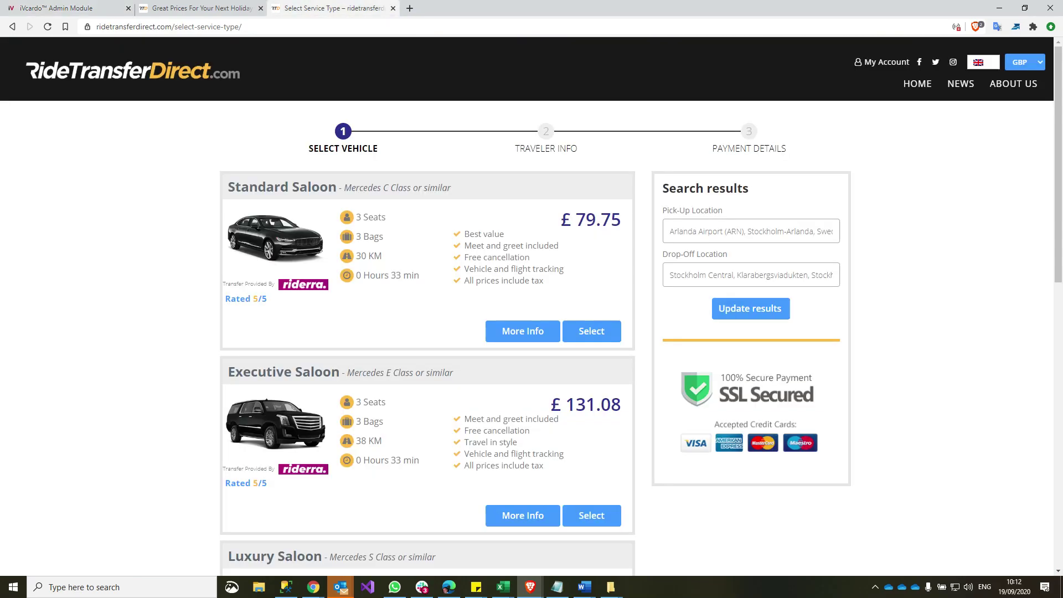
click(522, 331)
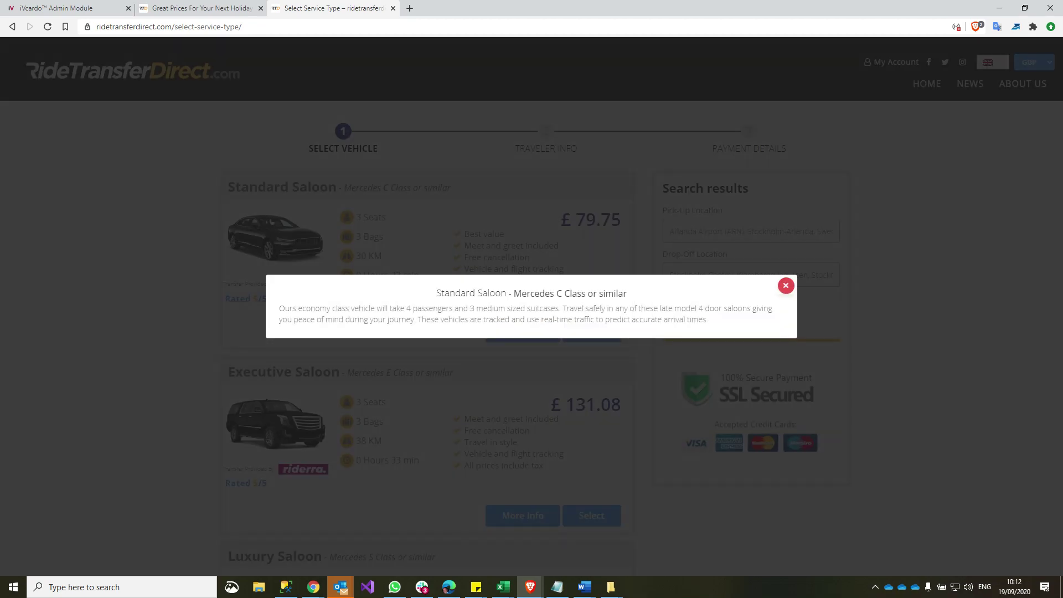
drag(522, 316, 522, 343)
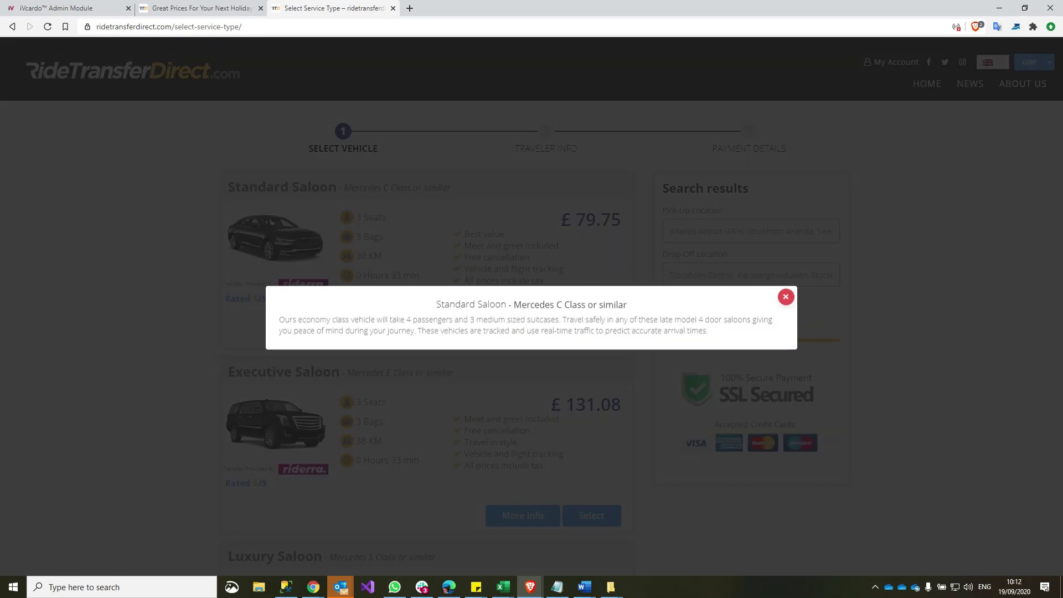
click(785, 286)
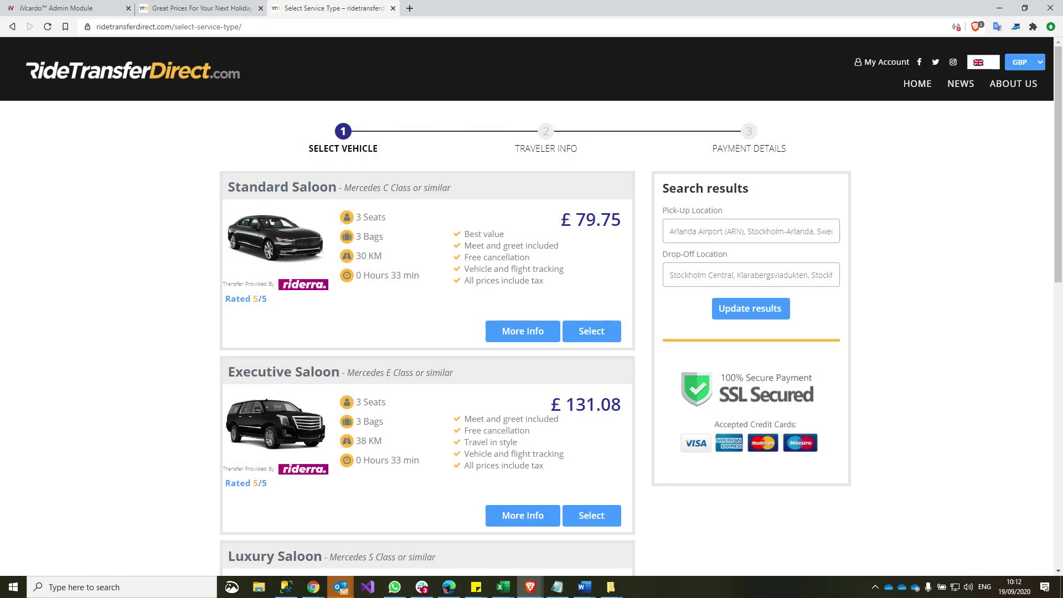
key(ctrl+Tab)
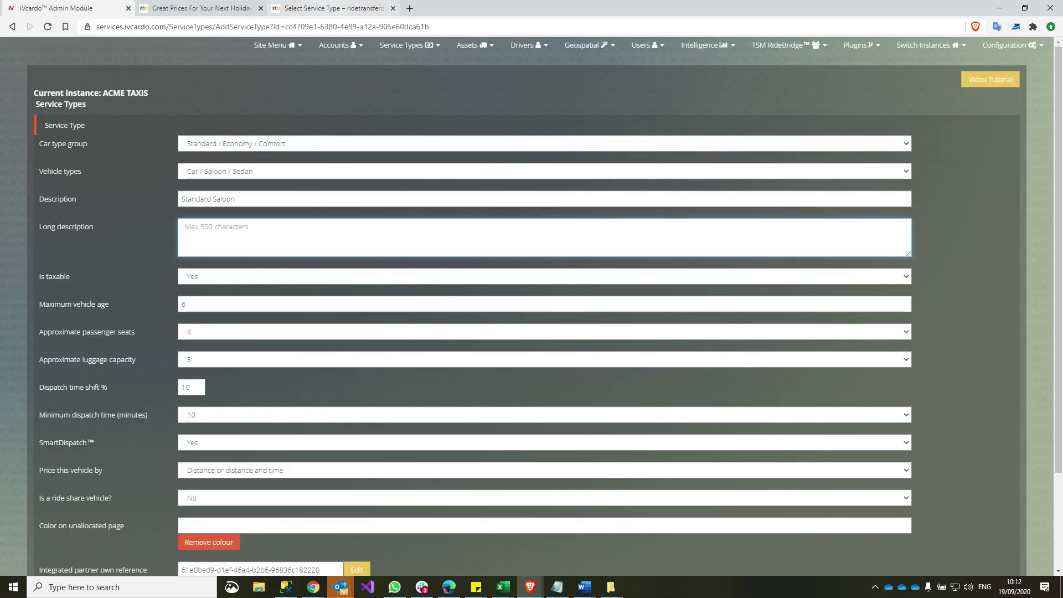
click(327, 8)
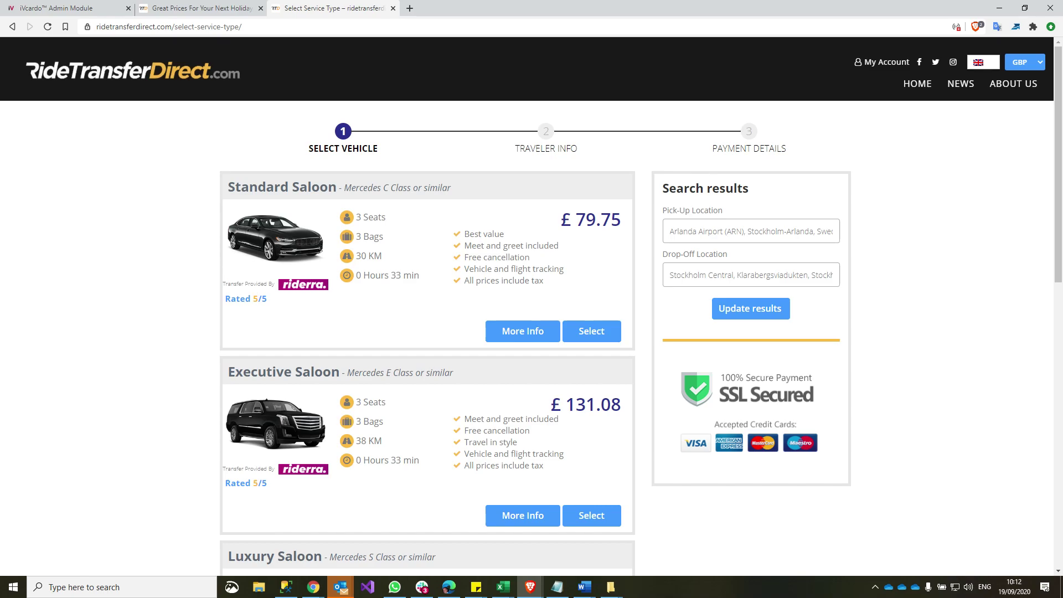
click(522, 330)
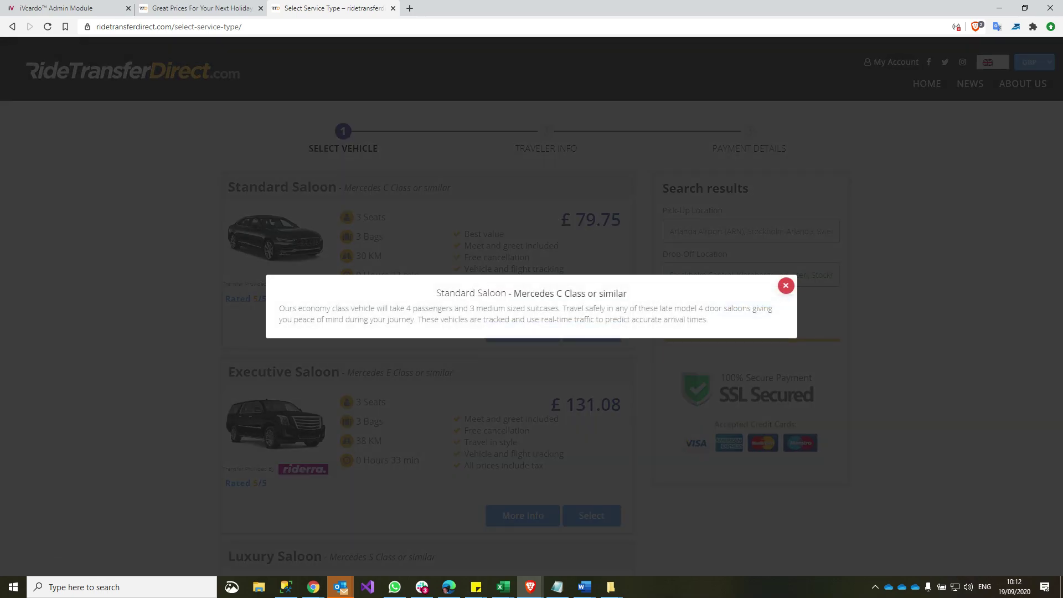
click(785, 285)
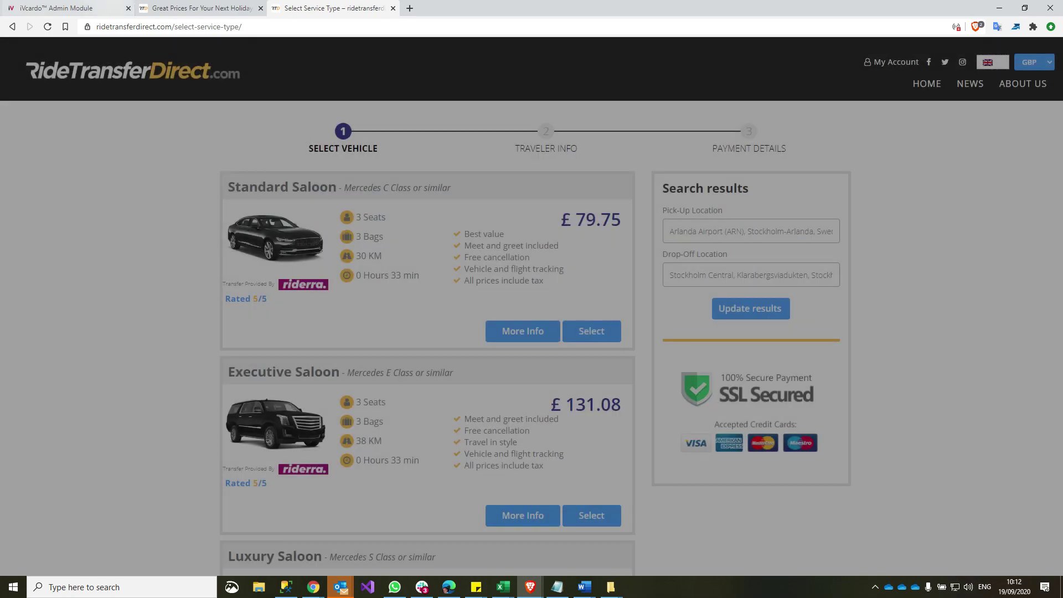
click(57, 8)
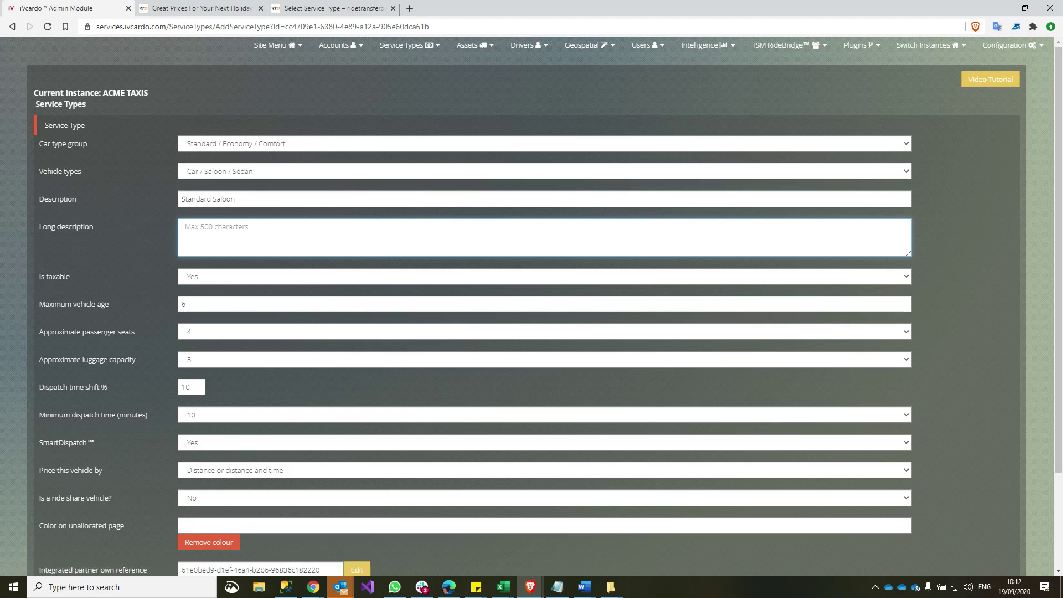
Review the remaining fields of the Standard Saloon service type and save it
scroll(531, 305, down, 2)
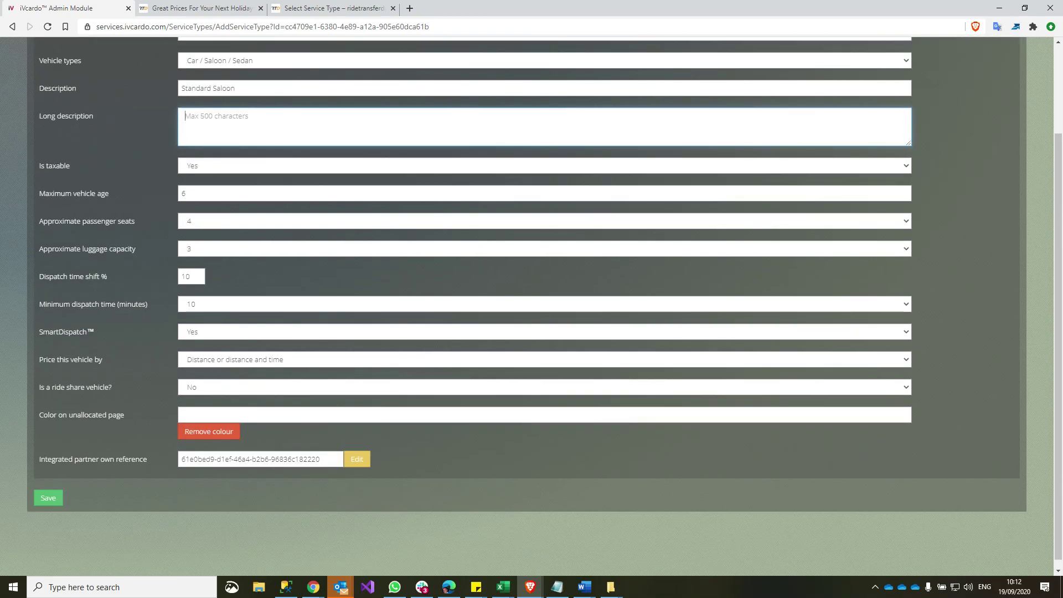
scroll(531, 304, up, 2)
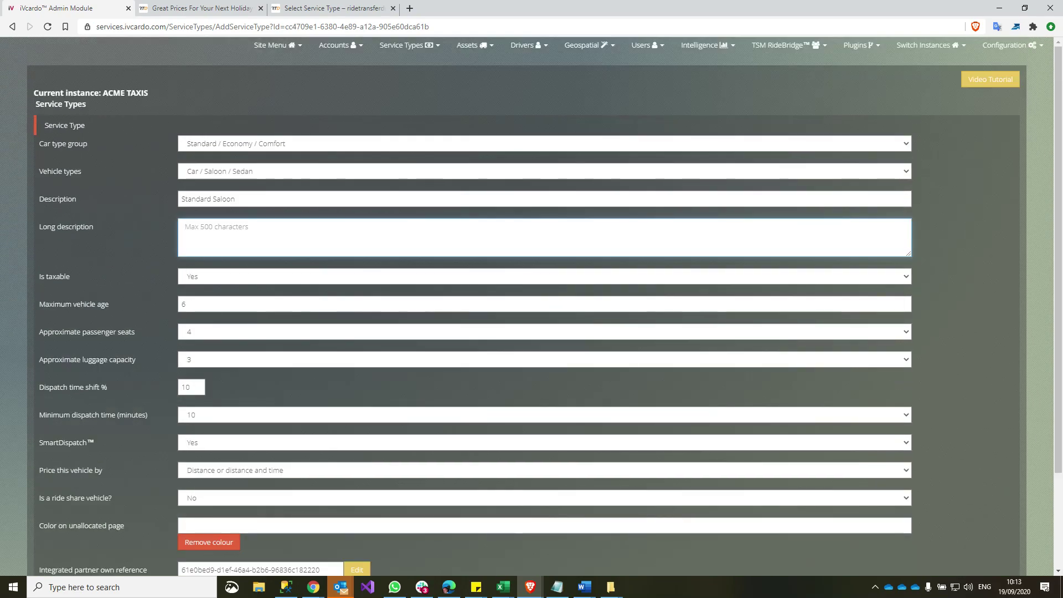
key(shift+Tab)
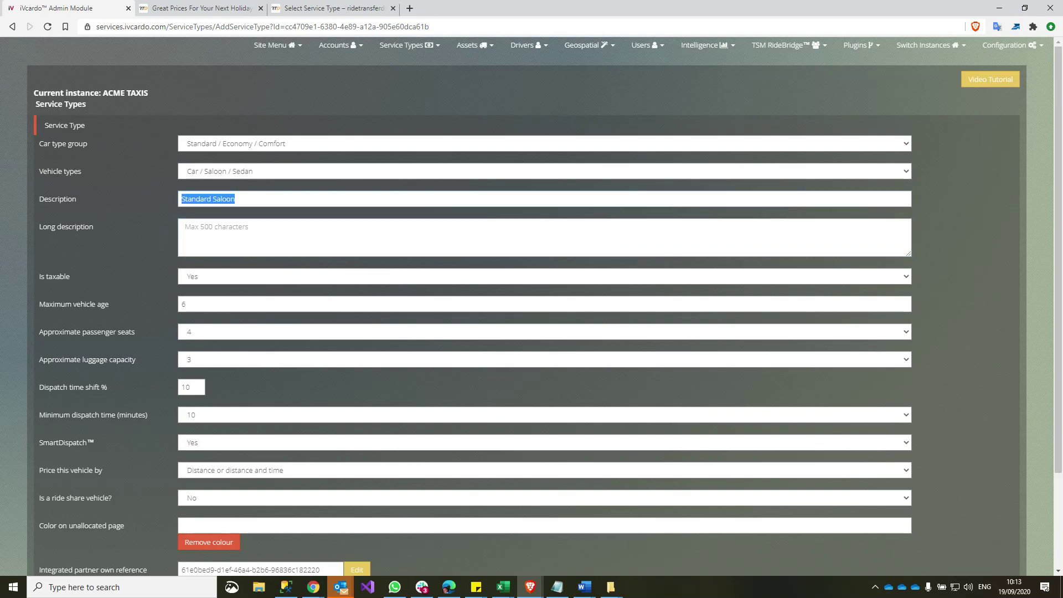
scroll(532, 304, down, 2)
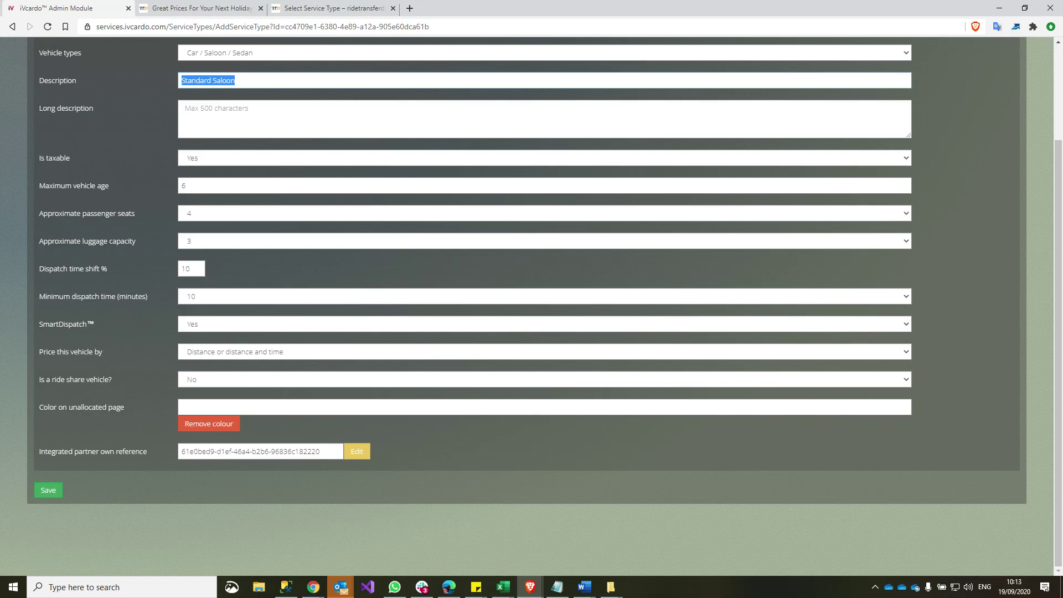
click(48, 490)
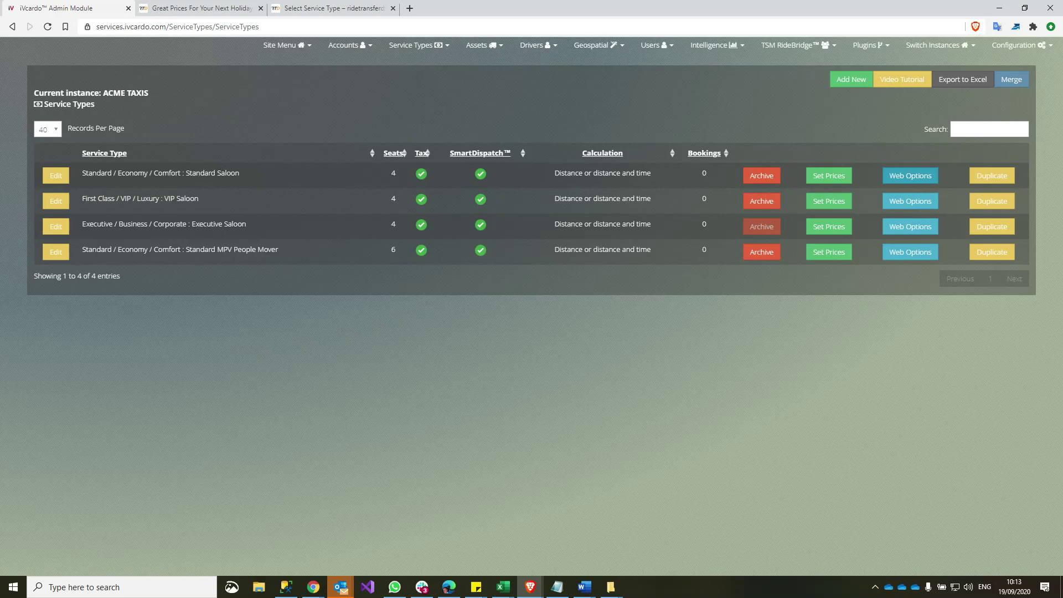
In Standard Saloon's web options, set the example vehicle to "Mercedes C Class or similar", copied from the RideTransferDirect booking page
click(910, 175)
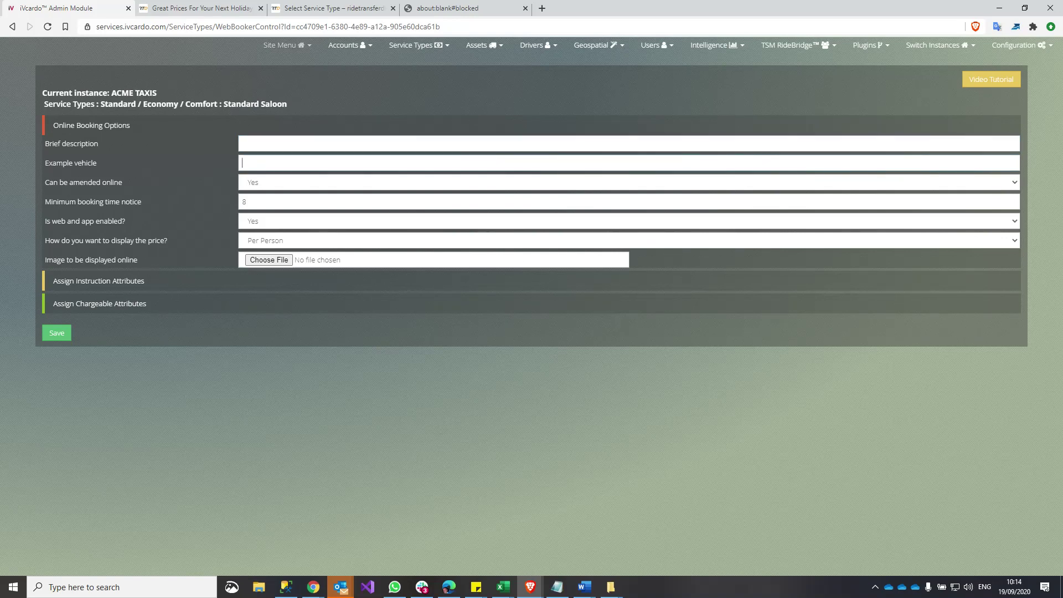
click(332, 8)
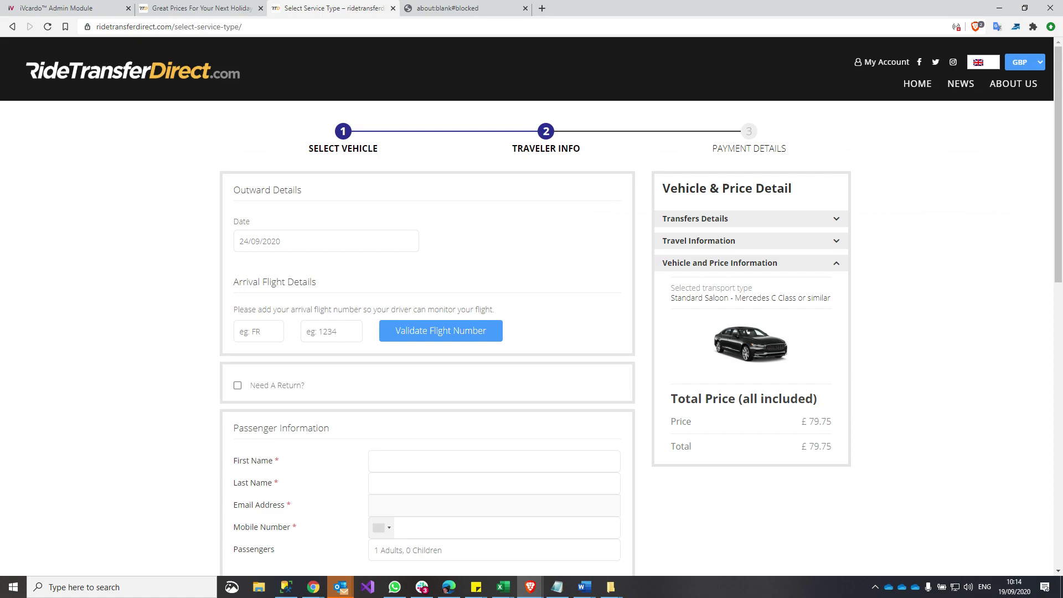
drag(735, 298, 830, 299)
key(ctrl+c)
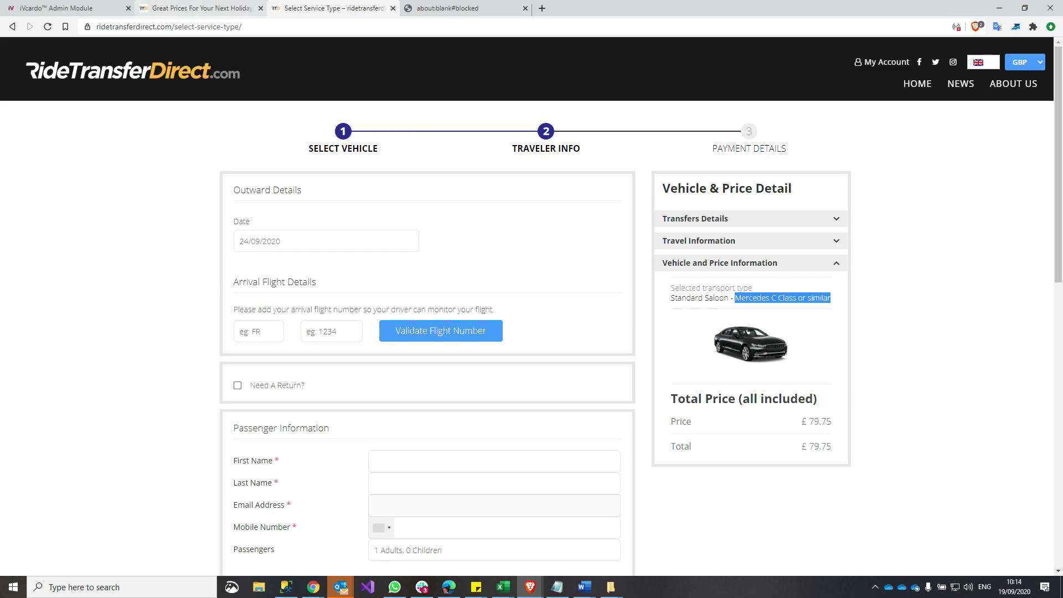
key(ctrl+1)
key(ctrl+v)
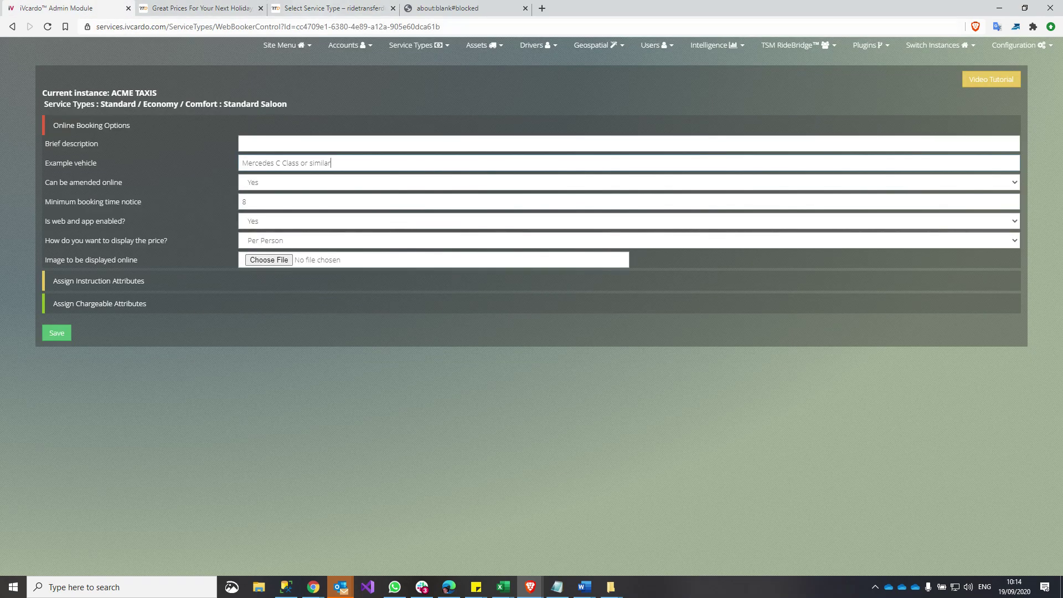
Recheck the example vehicle on the booking page, then set Standard Saloon's minimum booking time notice to 24
key(ctrl+3)
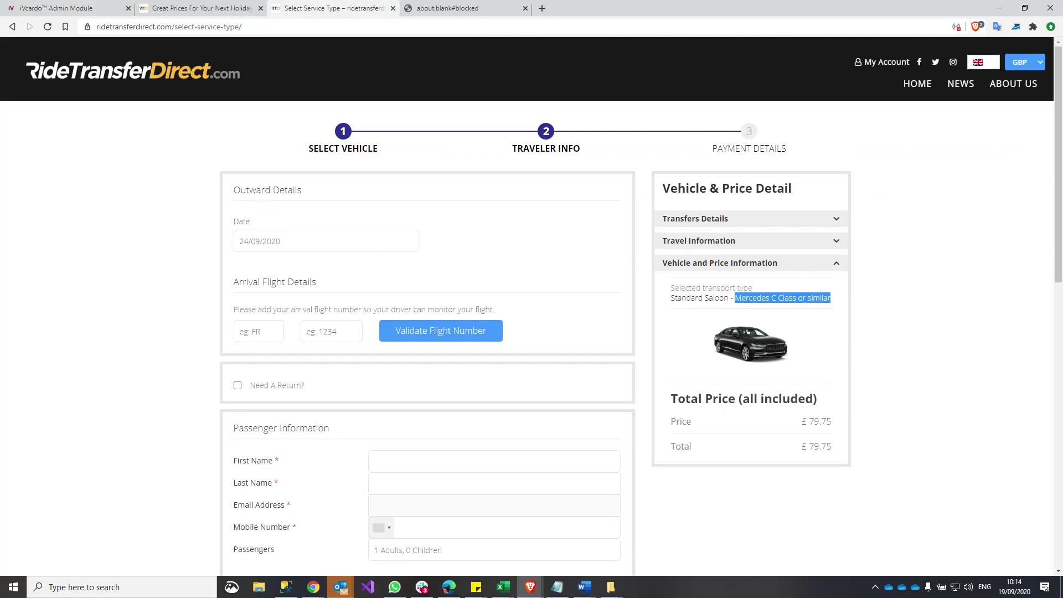
key(ctrl+1)
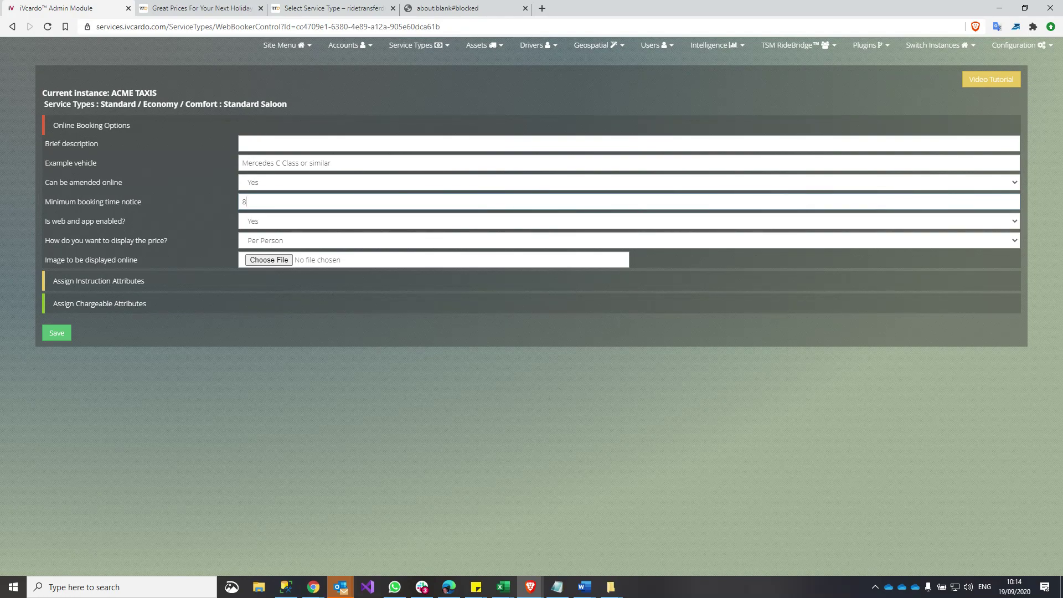
double_click(244, 202)
text(24)
Compare the web and app enabled option with the vehicles offered on the RideTransferDirect site
drag(47, 221, 151, 221)
click(275, 222)
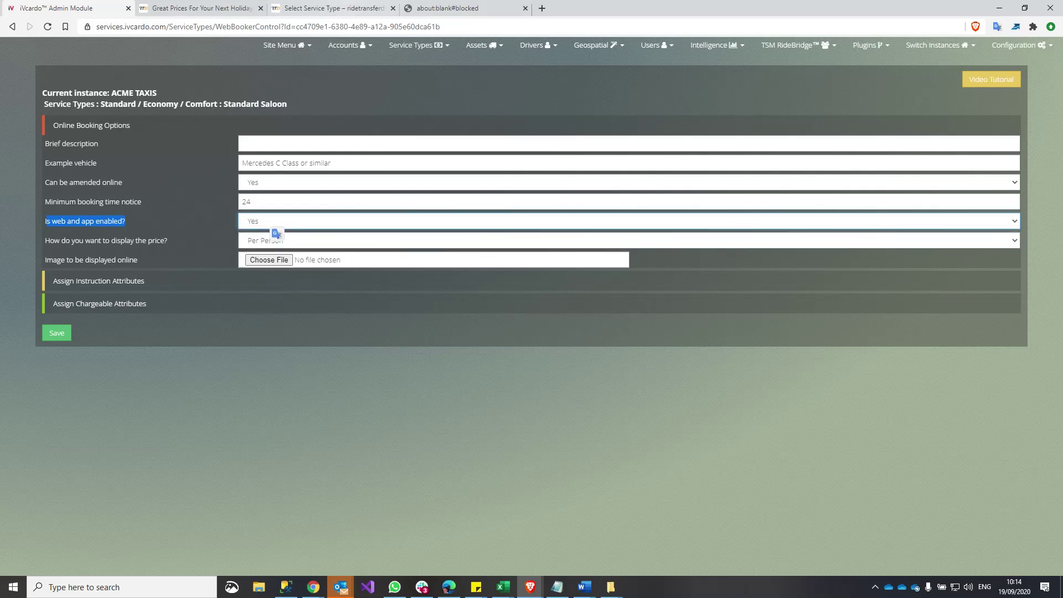
click(332, 8)
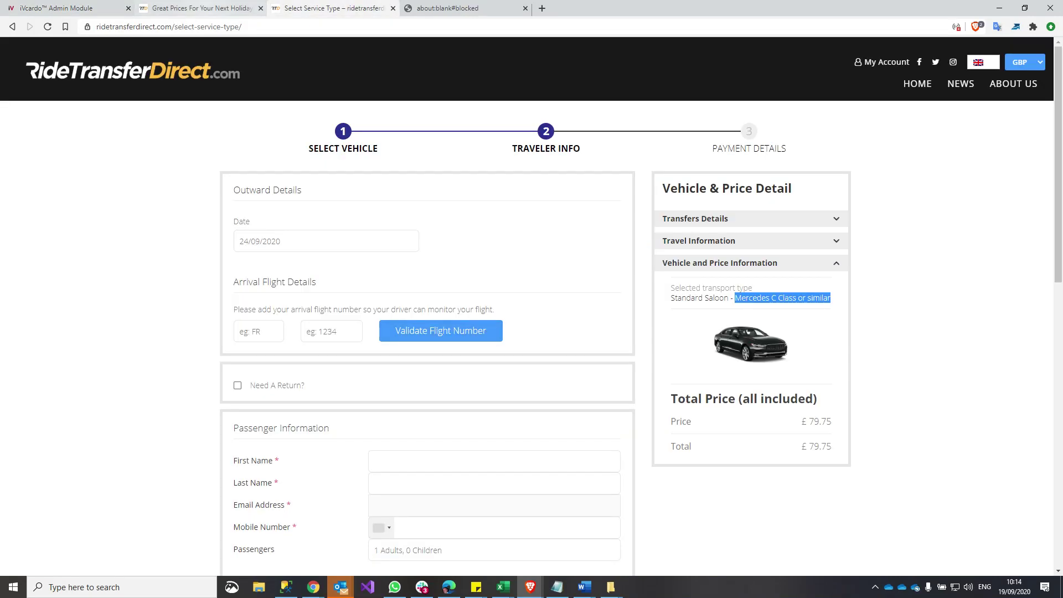
click(200, 8)
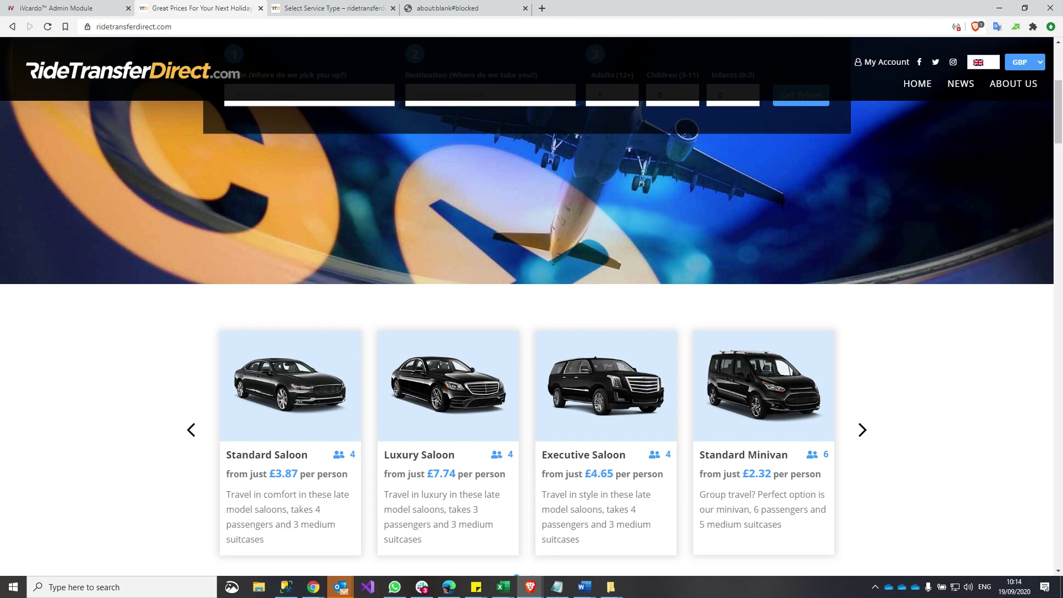
click(66, 7)
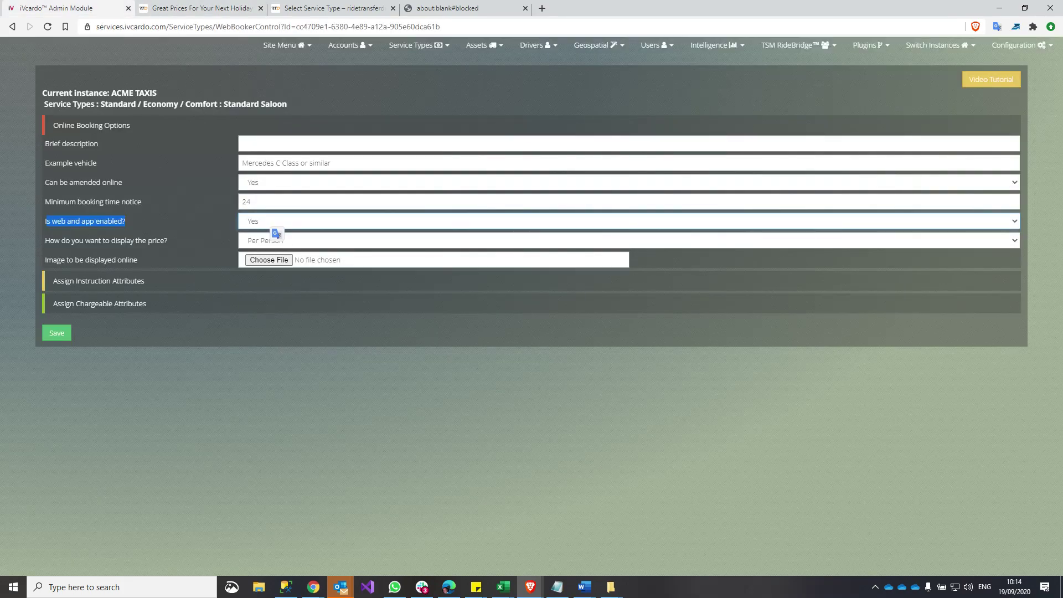
click(531, 421)
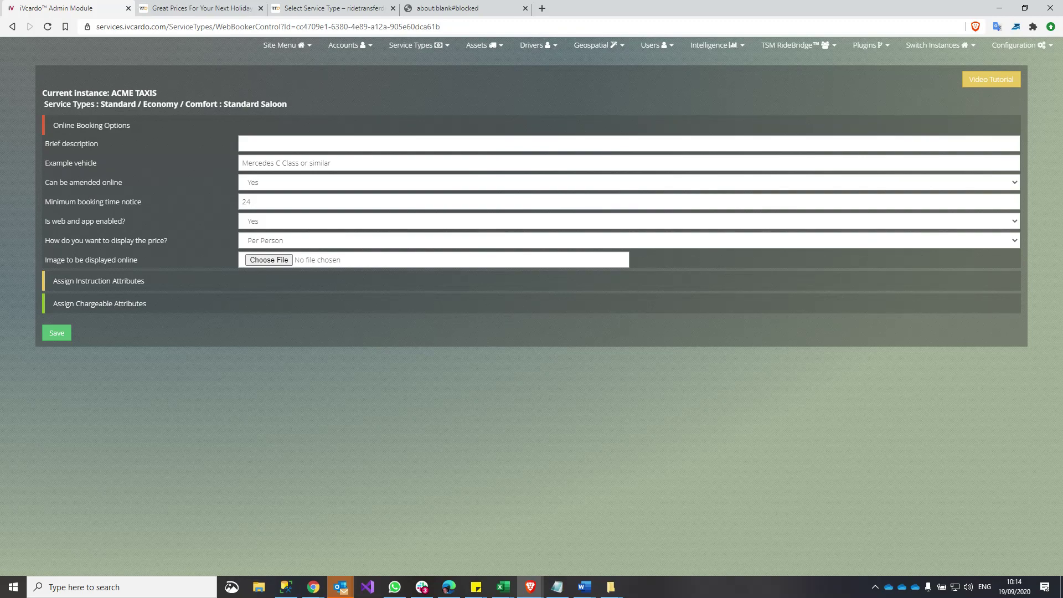
Choose Per Person as Standard Saloon's price display and compare it with the vehicle cards on the RideTransferDirect home page
click(629, 240)
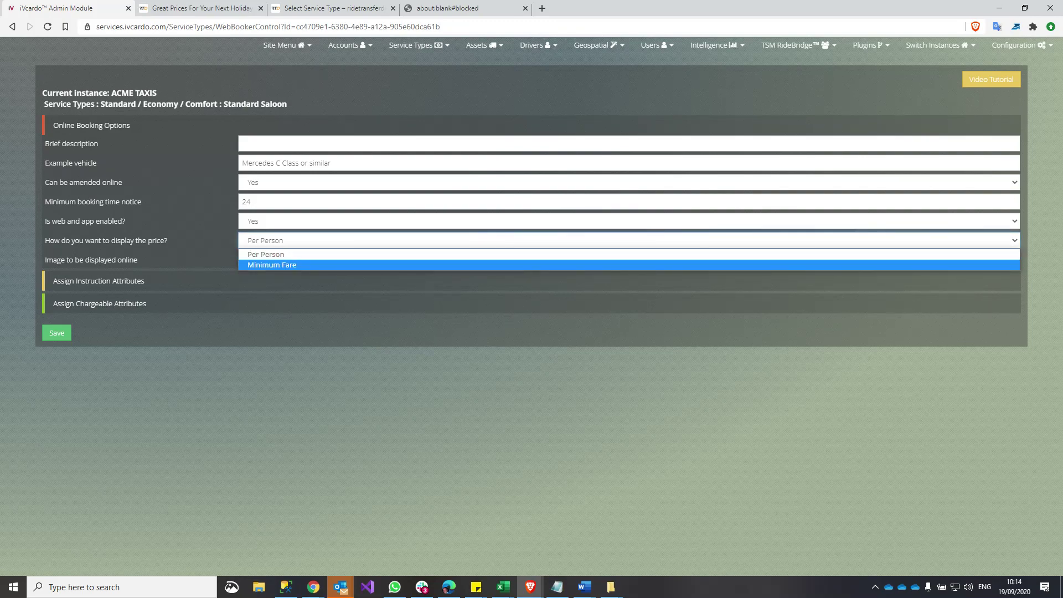
click(628, 255)
key(ctrl+Tab)
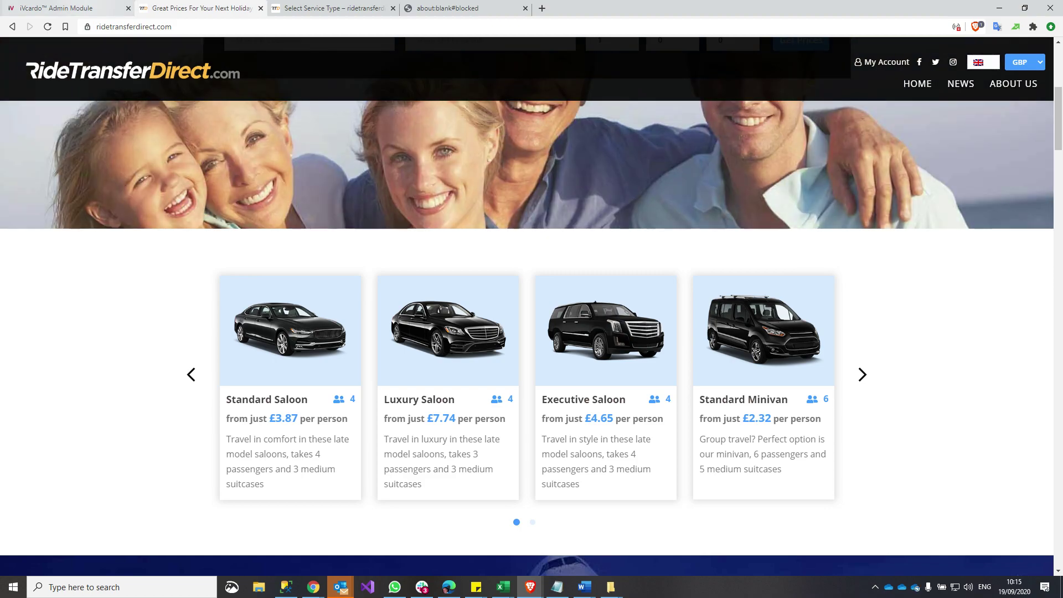
click(56, 8)
click(343, 240)
click(202, 7)
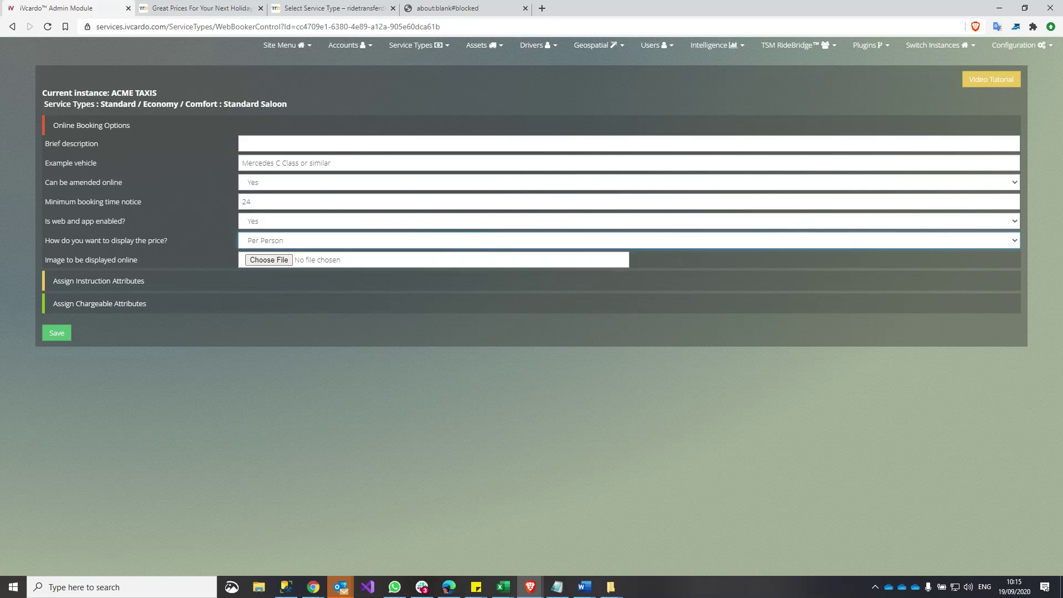
click(203, 8)
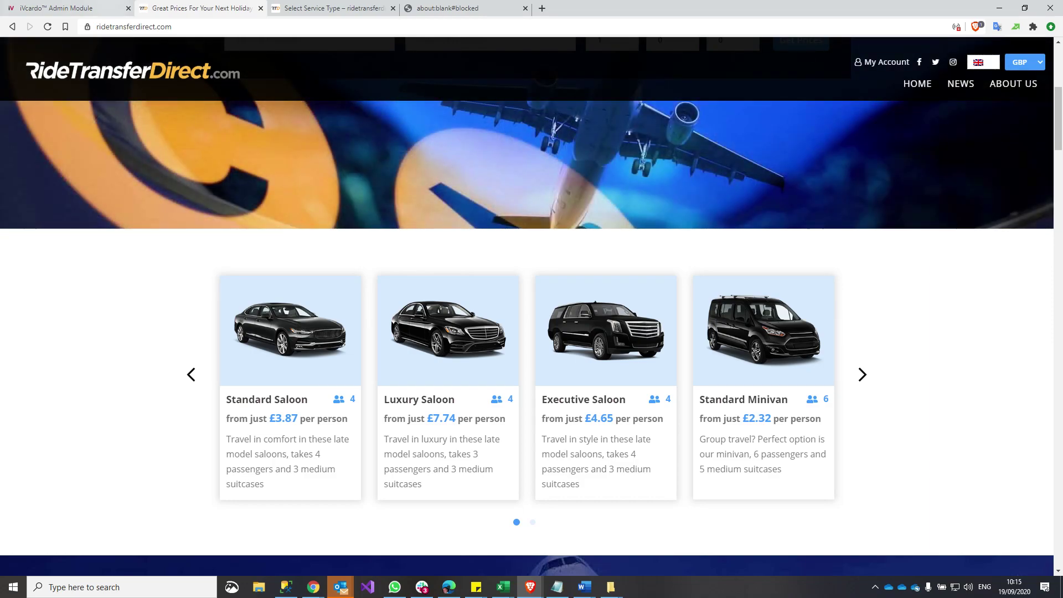
click(74, 8)
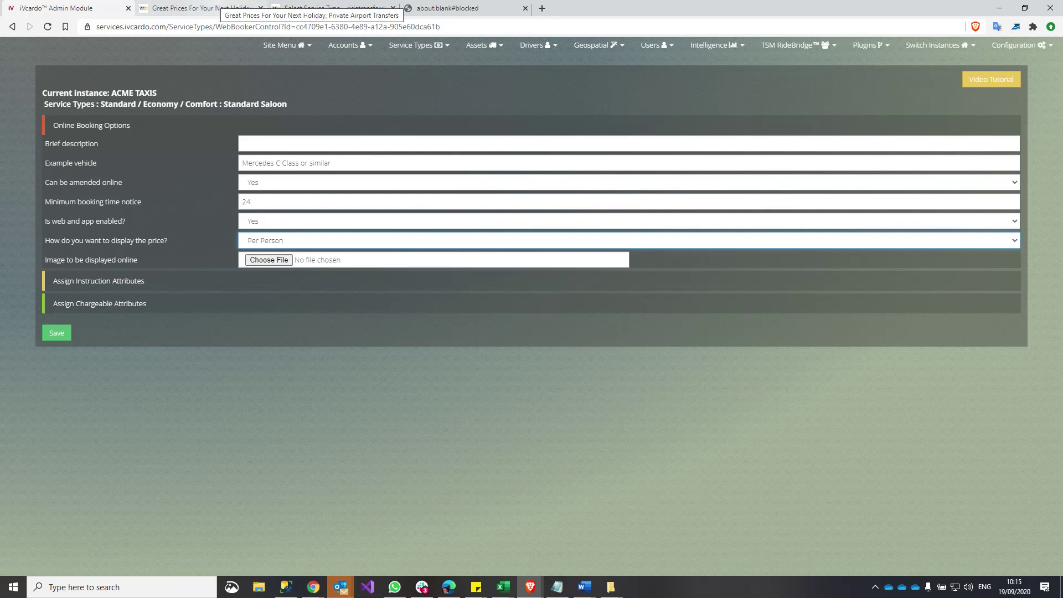
click(188, 8)
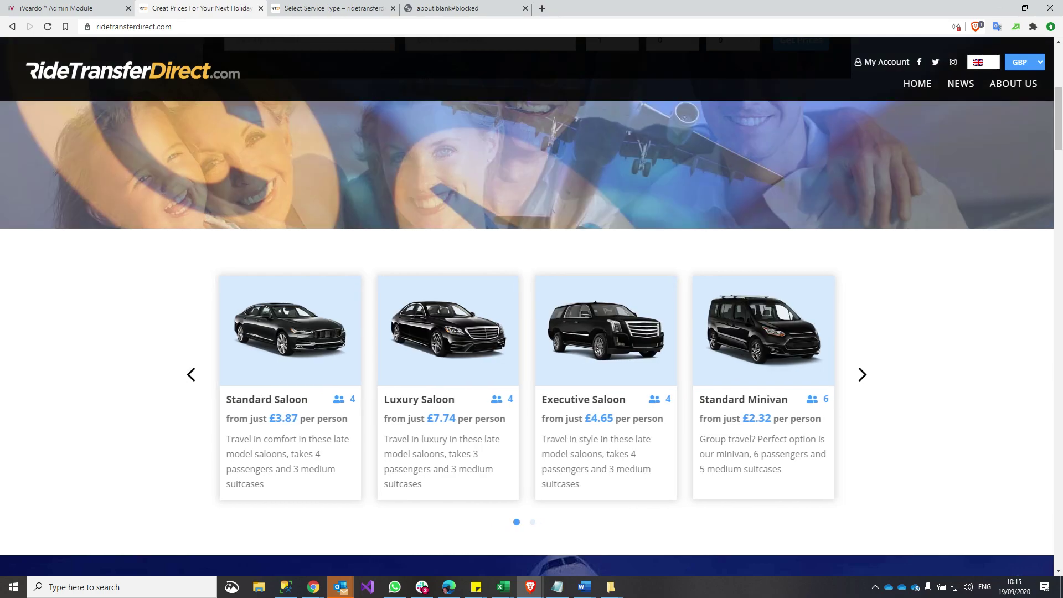
click(67, 8)
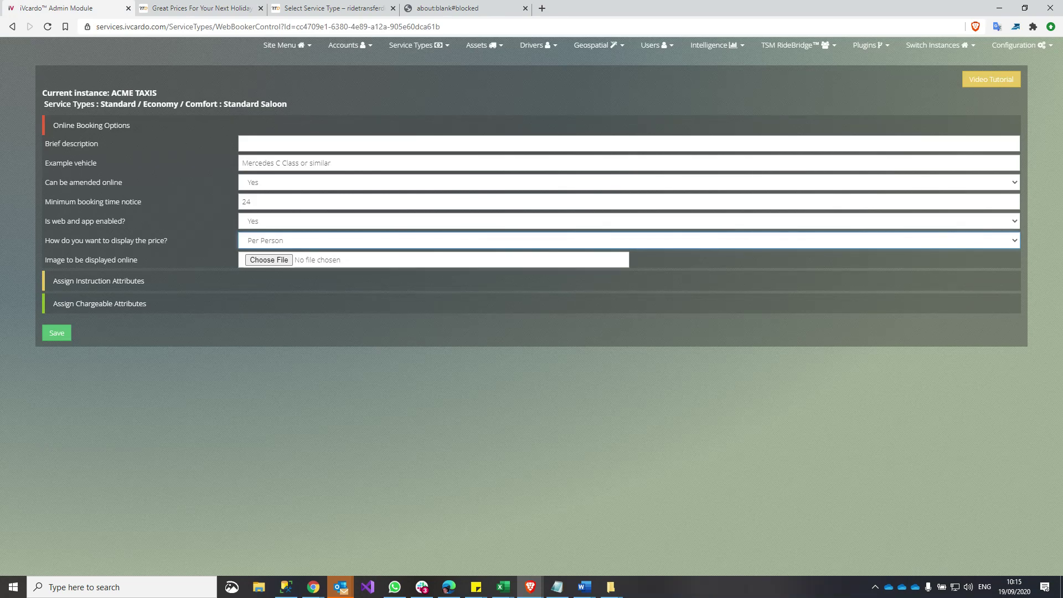
Review the instruction attributes and the chargeable attributes that can be assigned to Standard Saloon
click(99, 281)
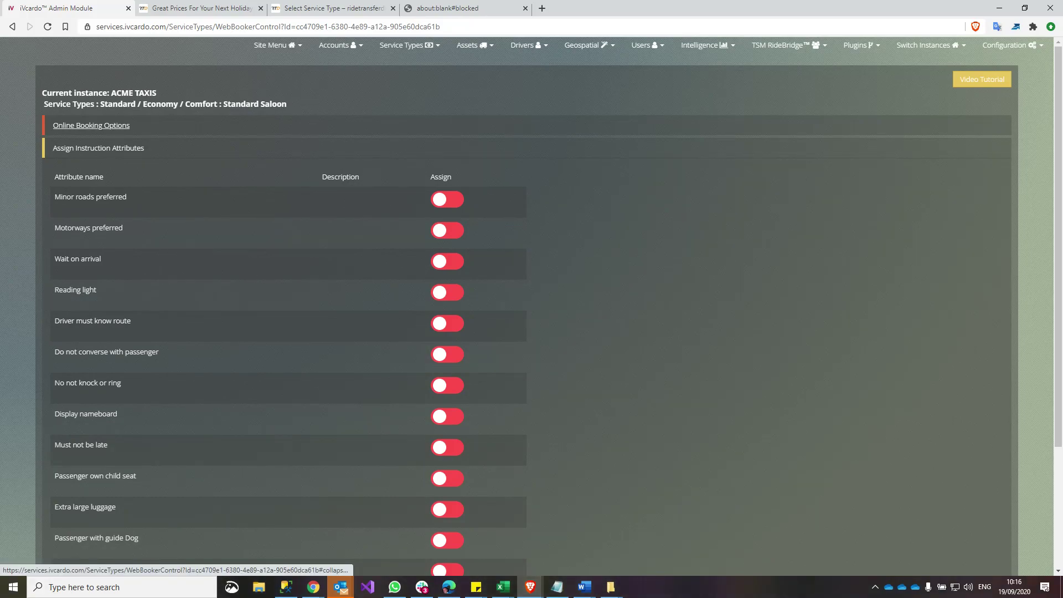
click(92, 125)
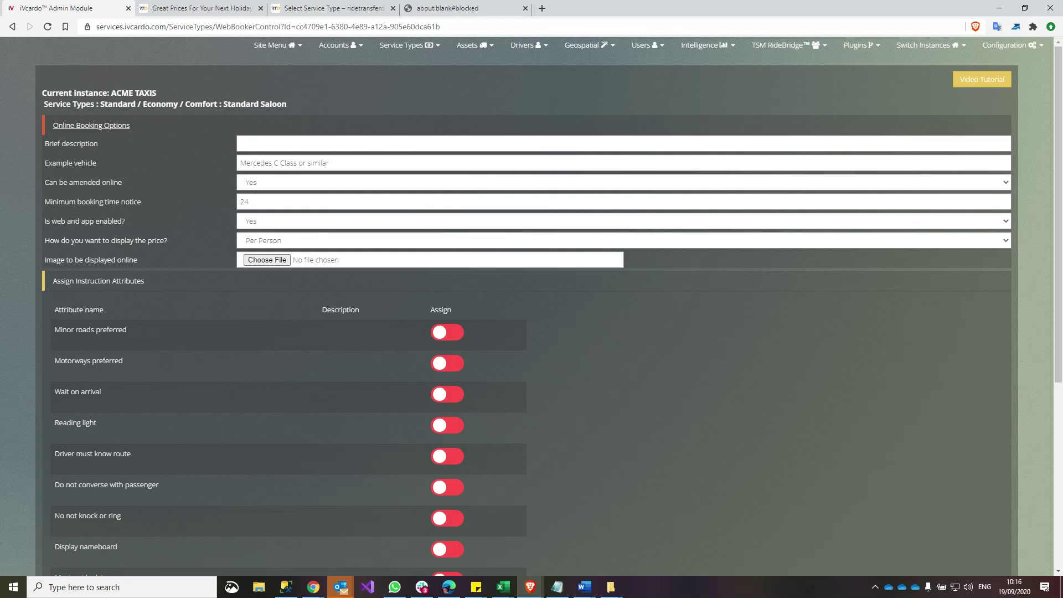
scroll(523, 305, down, 2)
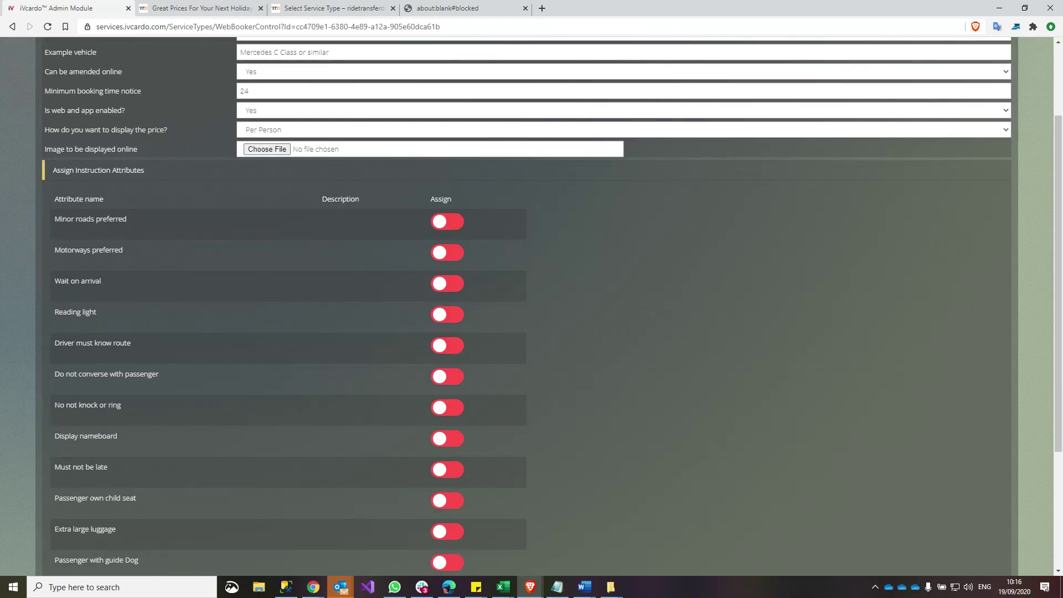
scroll(523, 304, down, 3)
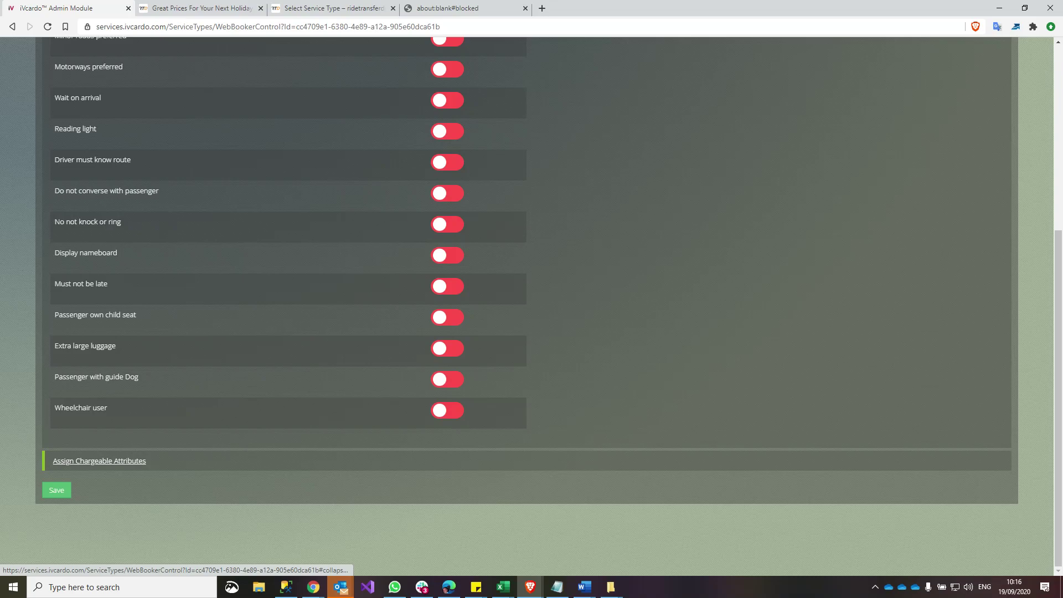
click(99, 461)
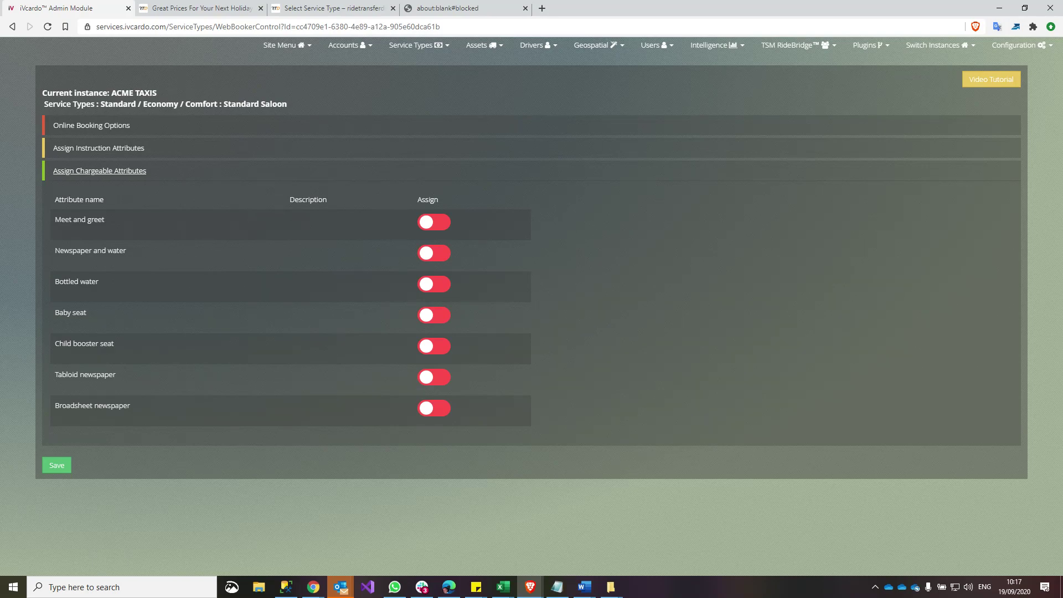
drag(65, 219, 105, 219)
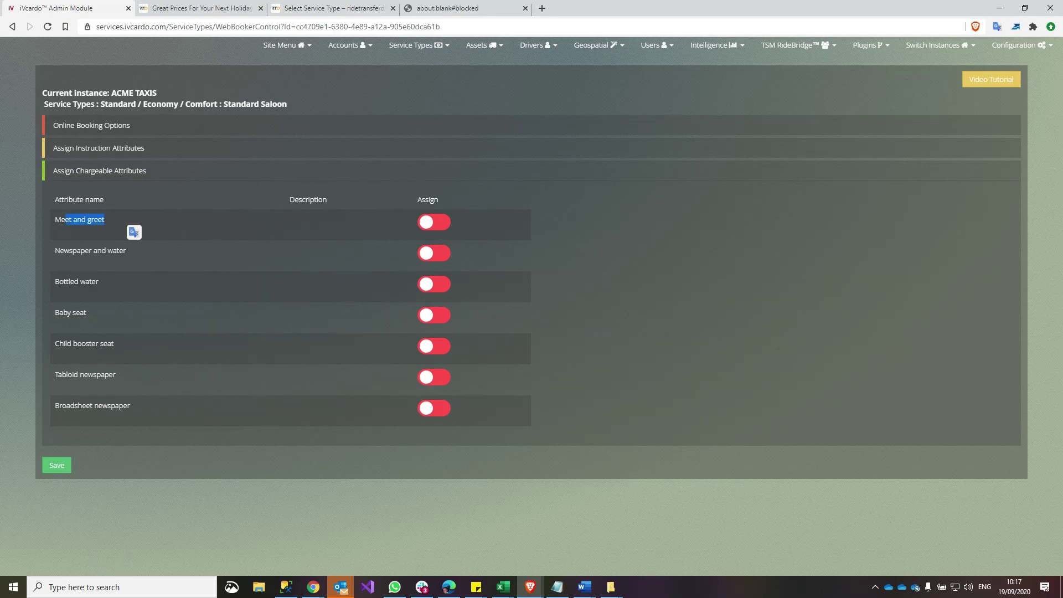
click(123, 222)
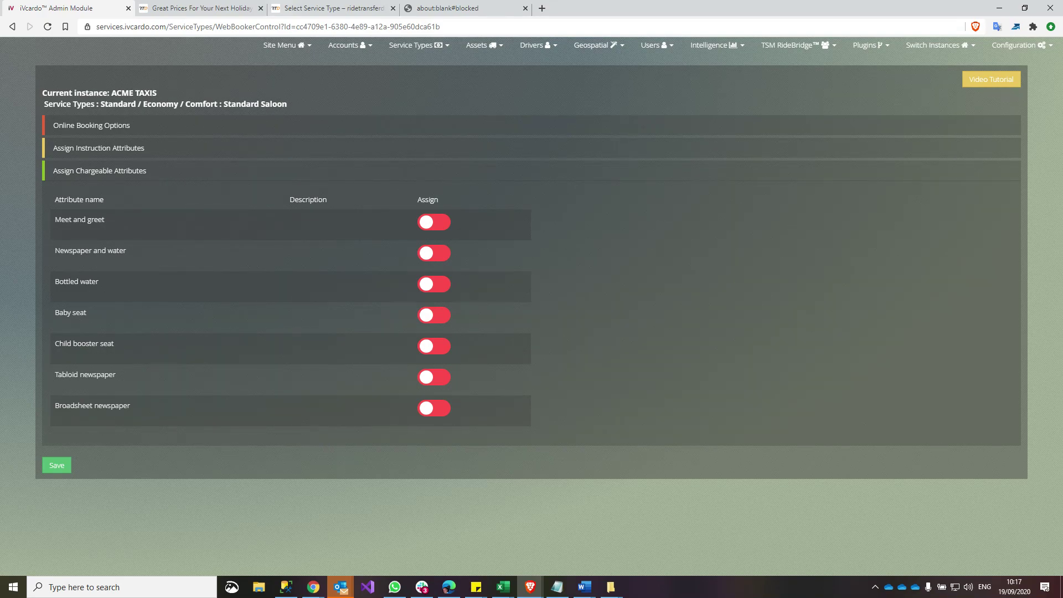
Examine the feature list shown for Standard Saloon in the RideTransferDirect search results, then return to the chargeable attributes in iVcardo
click(333, 8)
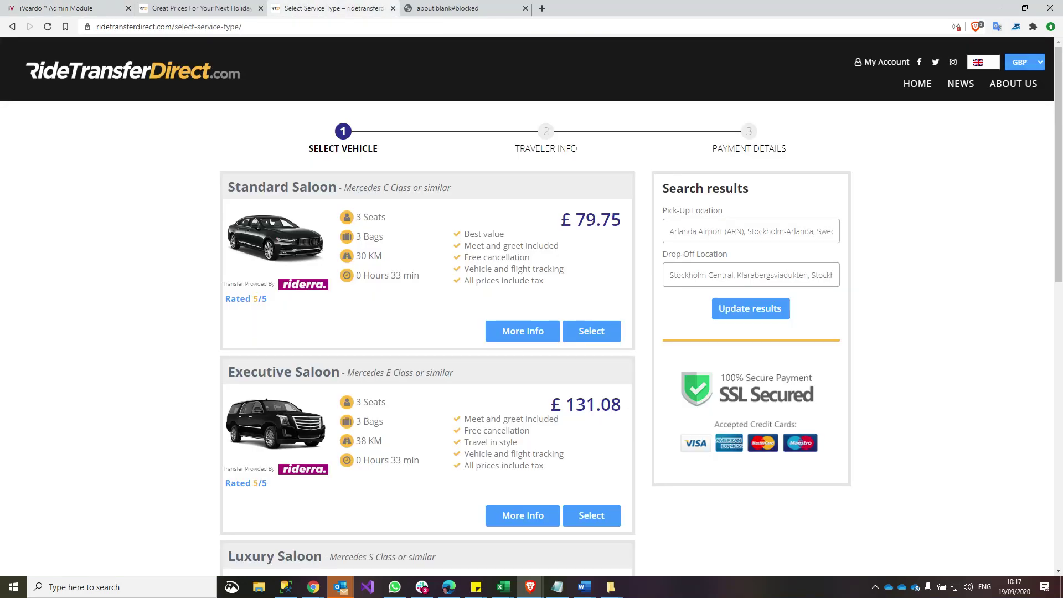
drag(464, 233, 543, 280)
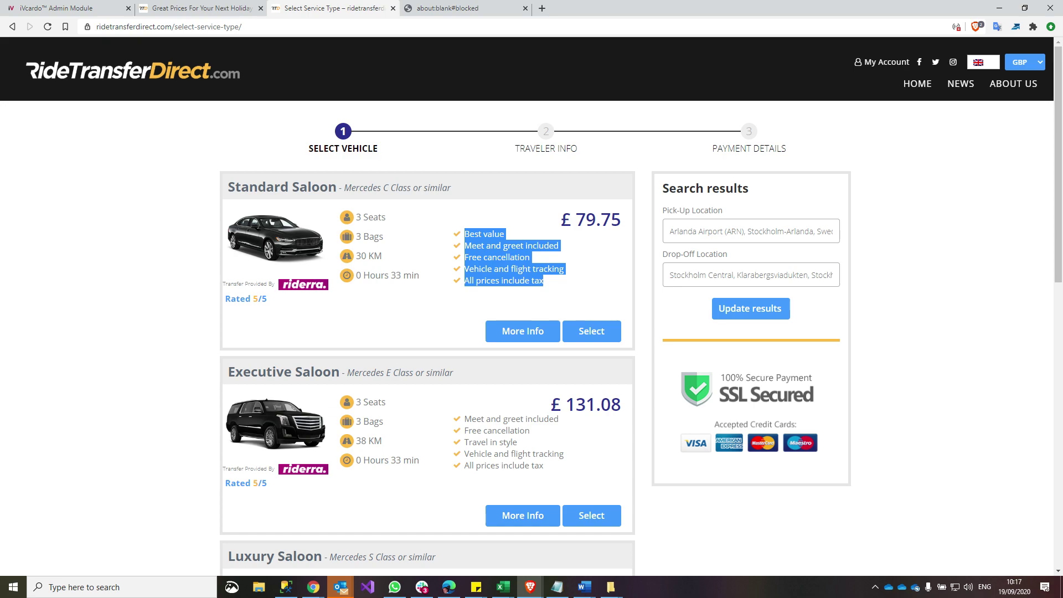
click(560, 286)
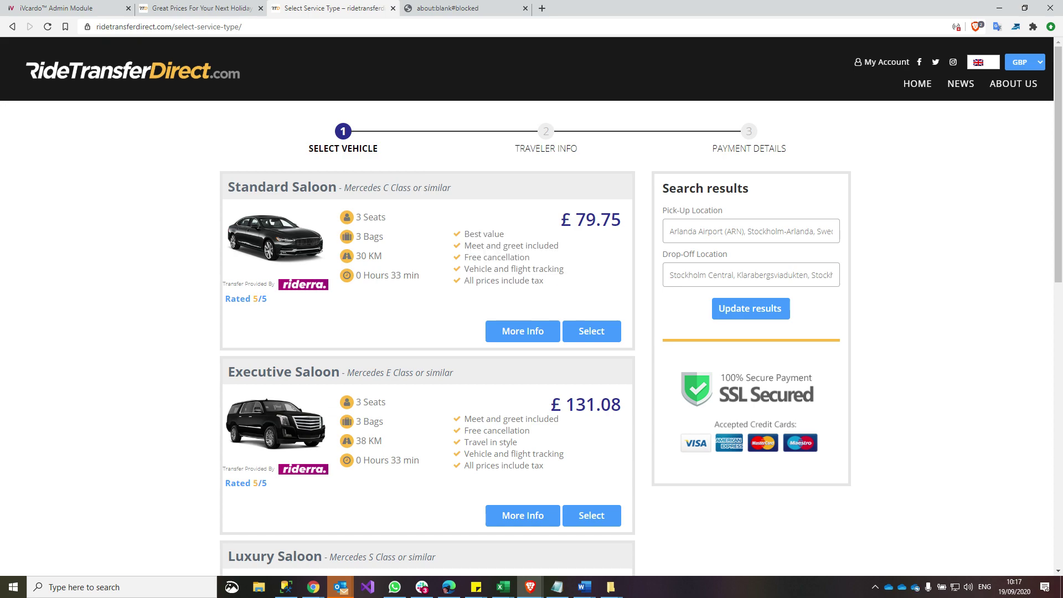
click(67, 9)
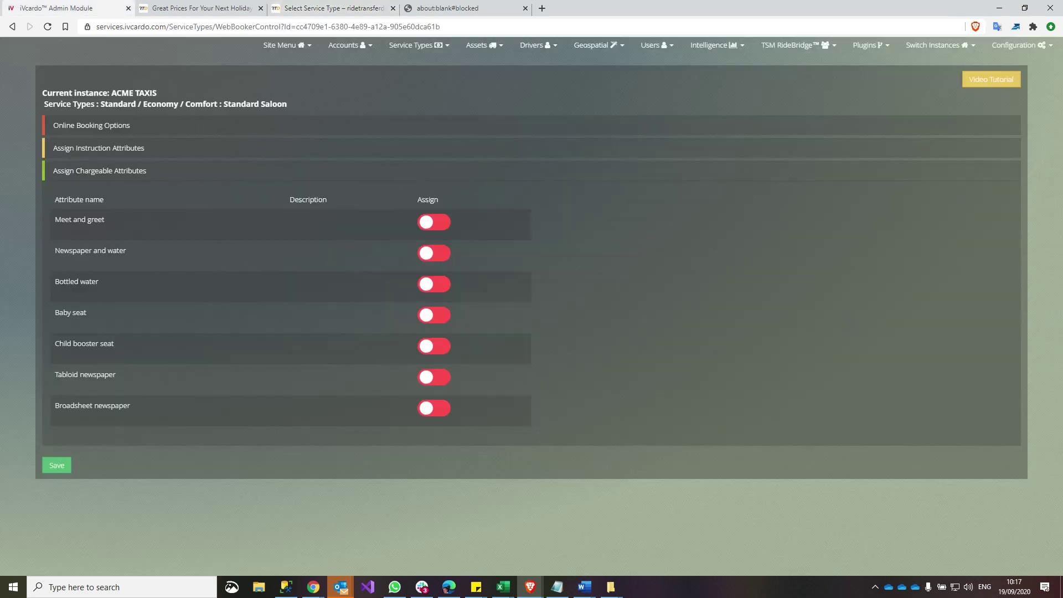
Add an instruction attribute named "Best value" to the ACME TAXIS instance after a glance at the RideTransferDirect vehicle features
click(412, 45)
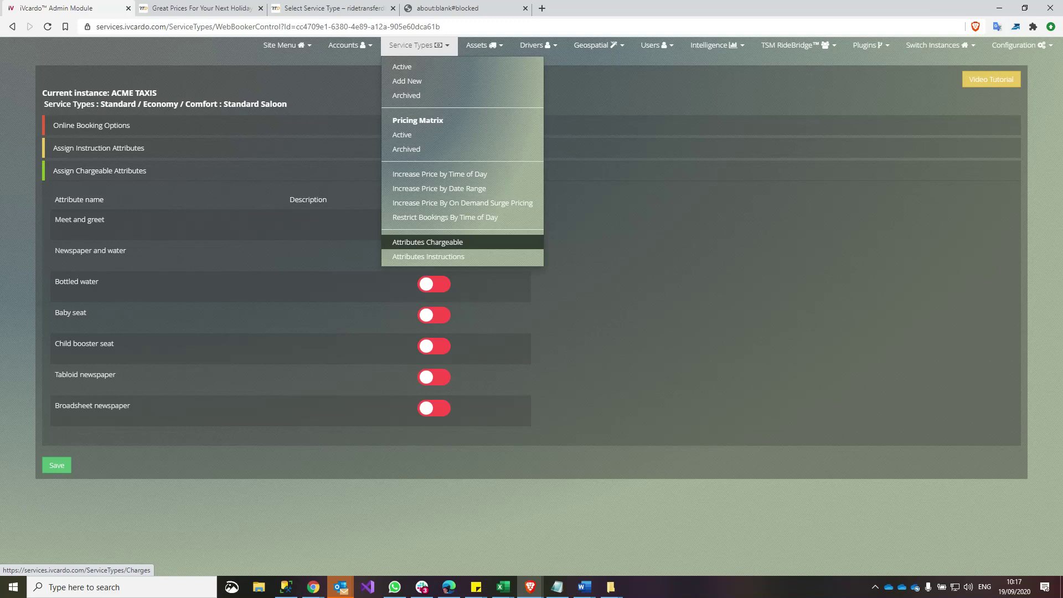
click(428, 256)
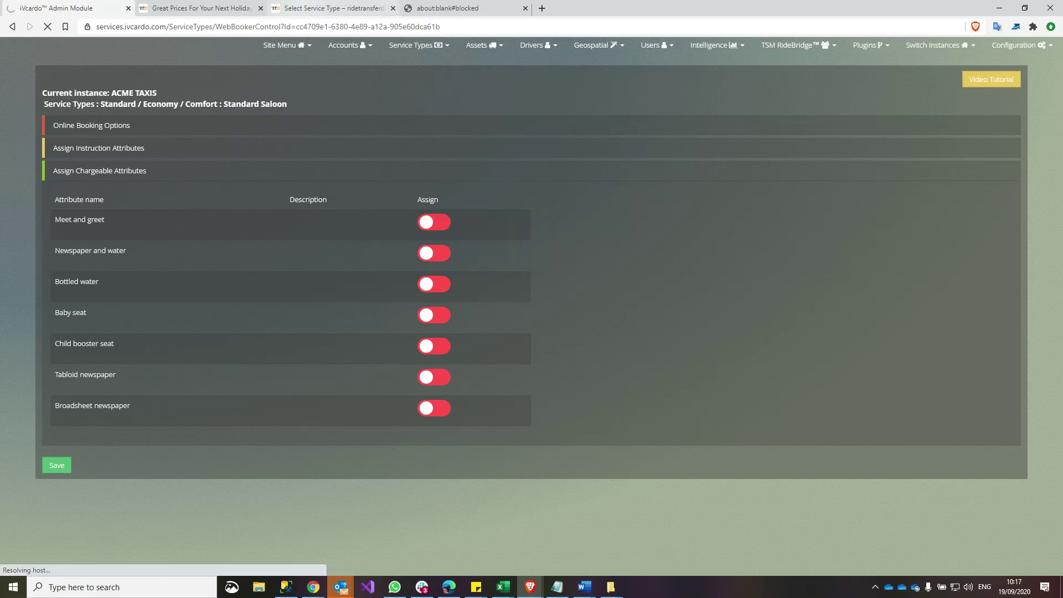
click(333, 8)
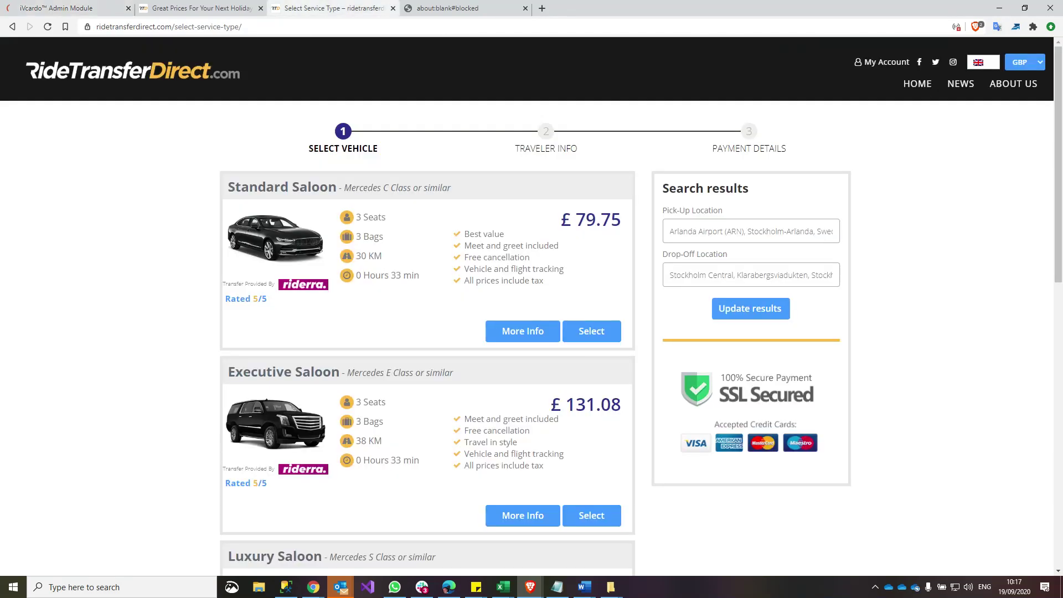
click(67, 8)
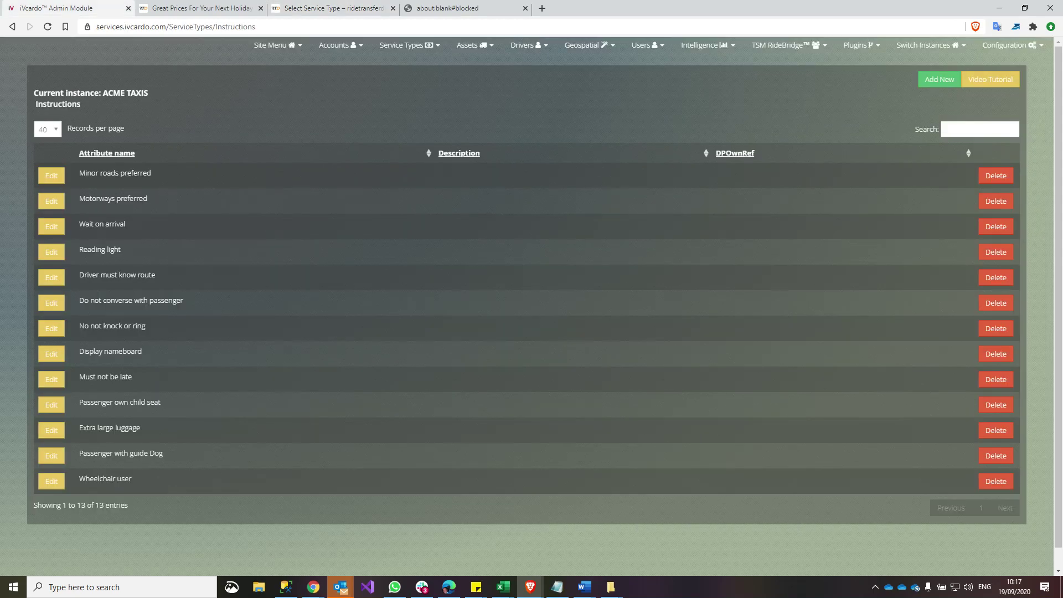
click(940, 79)
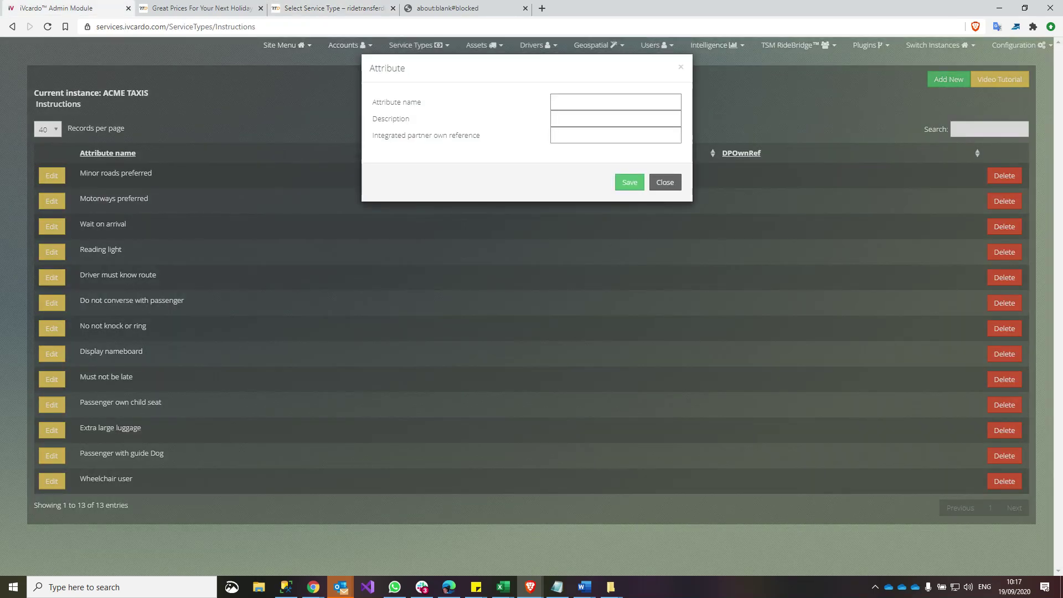
text(Best value)
key(Return)
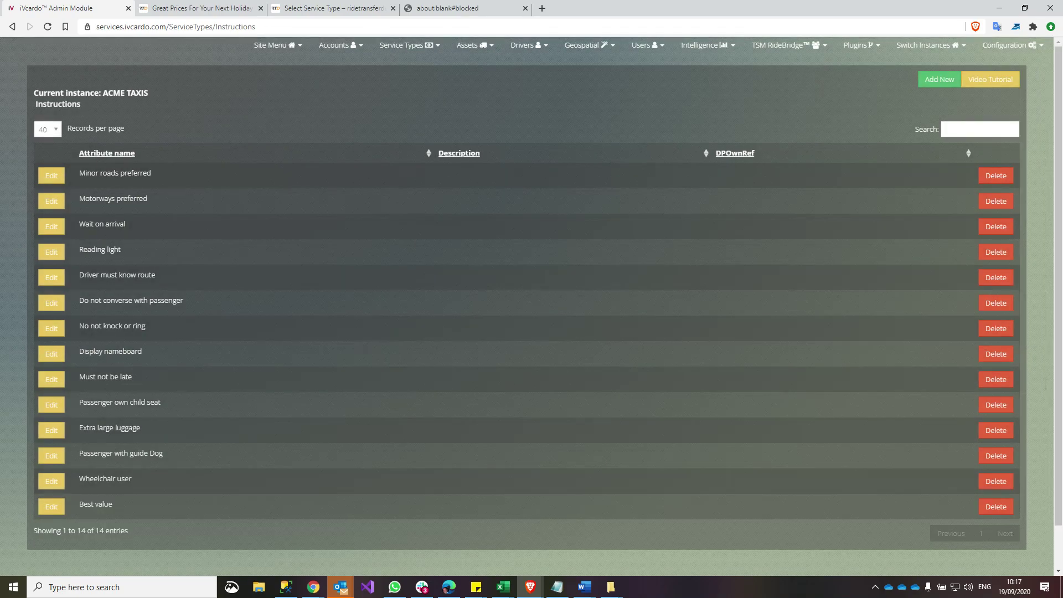
Add another instruction attribute named "Meet and greet included" and save it
click(939, 79)
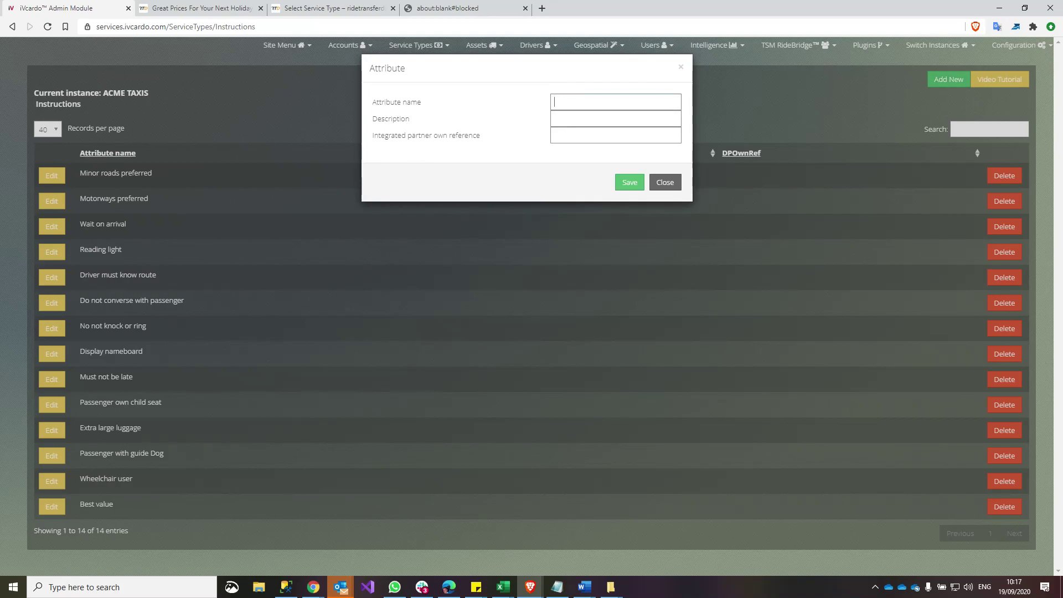
text(Meet and greet included)
click(629, 182)
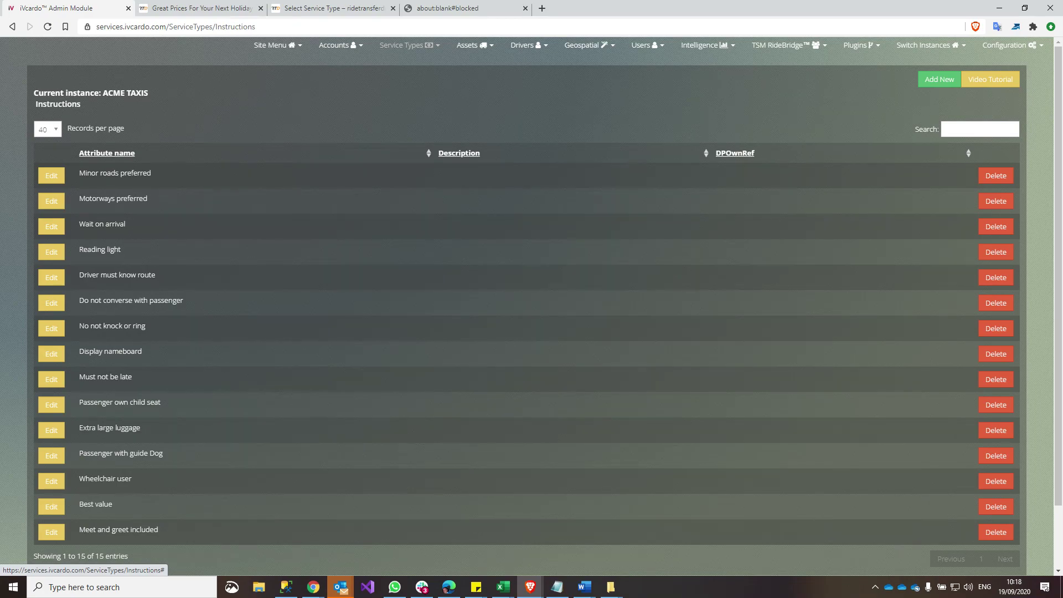
Assign the Best value and Meet and greet included instruction attributes in Standard Saloon's web options
click(407, 45)
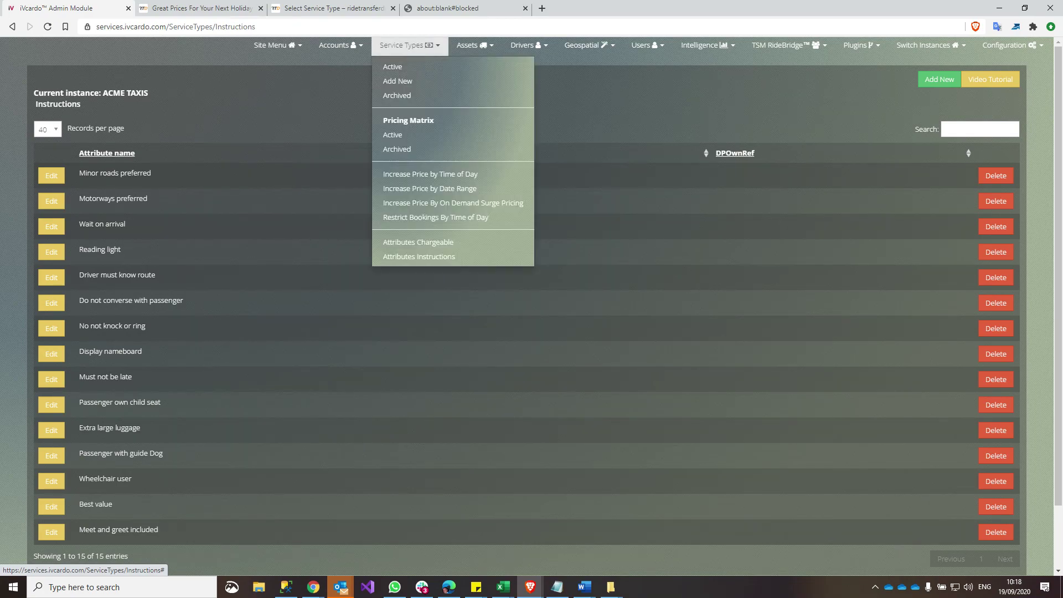
click(393, 66)
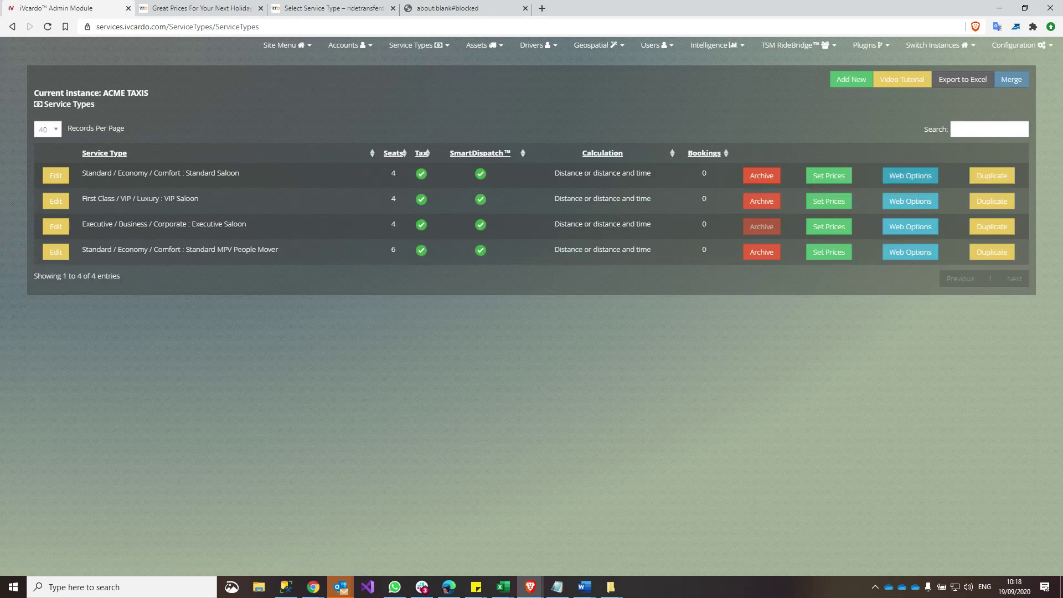
click(910, 176)
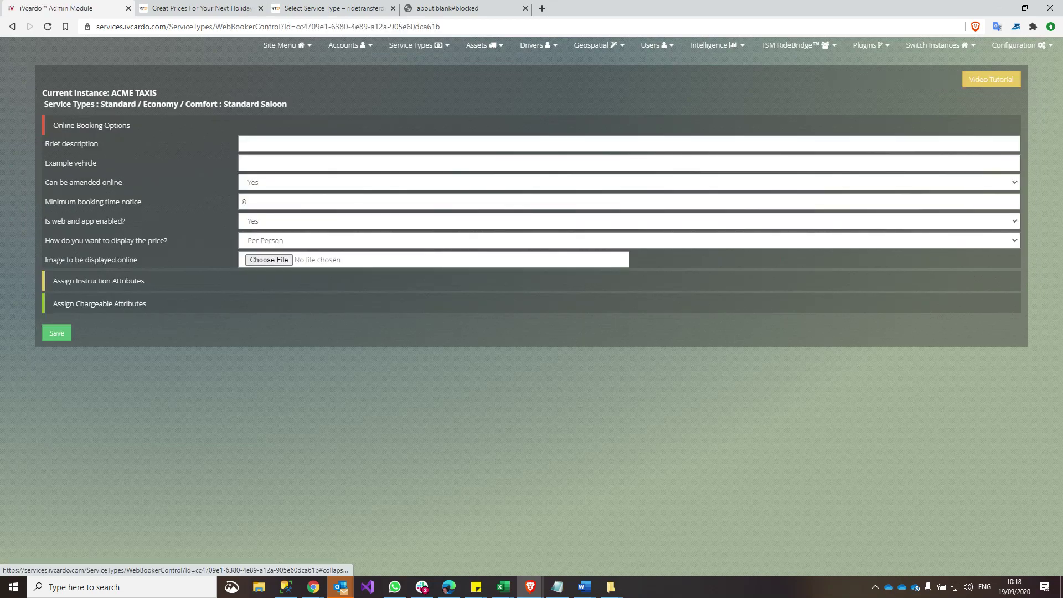
click(99, 280)
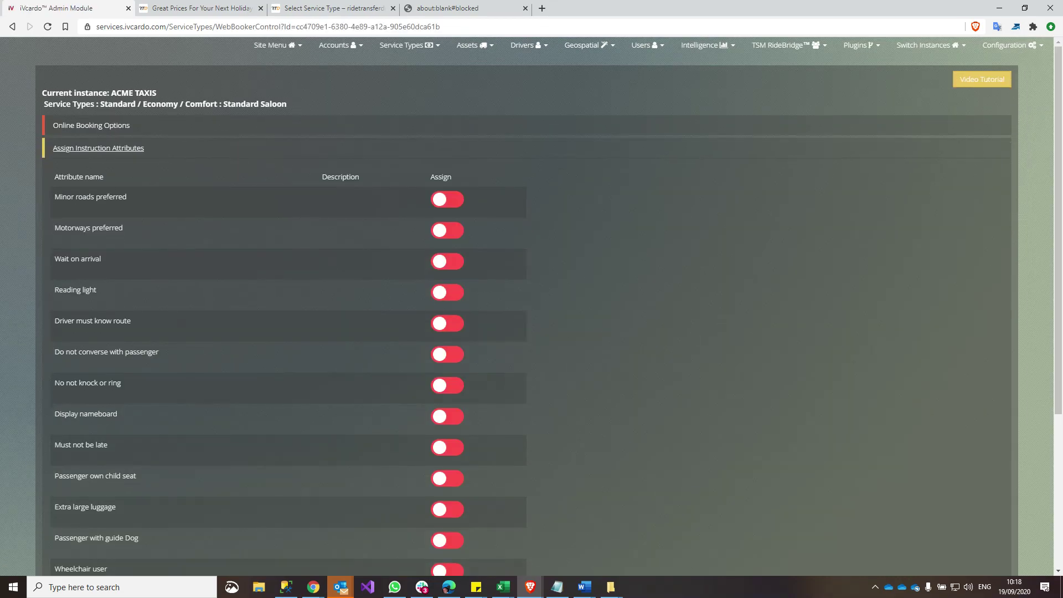
scroll(532, 305, down, 3)
click(446, 437)
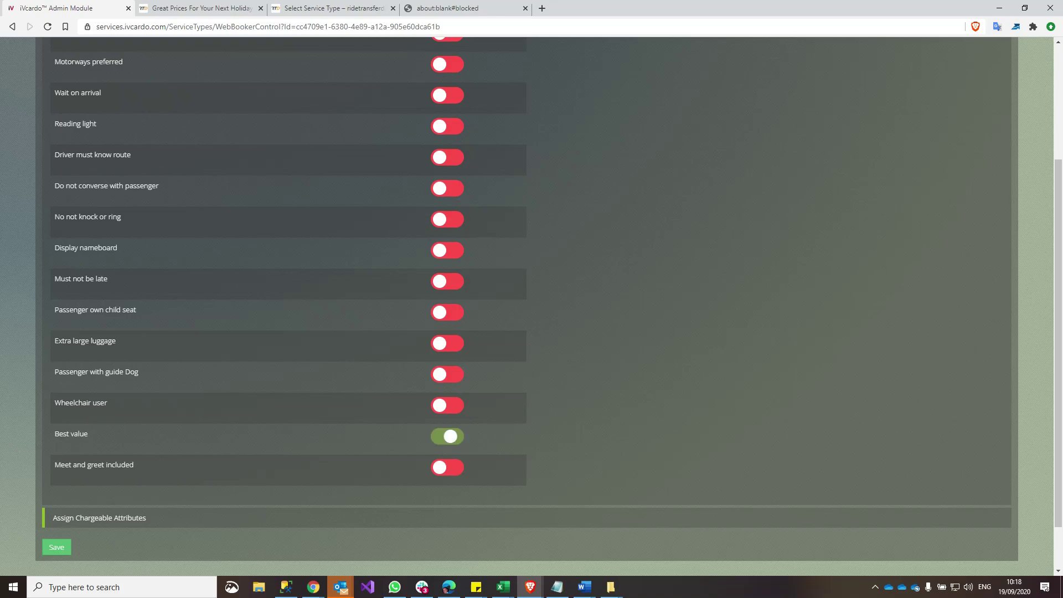
click(447, 467)
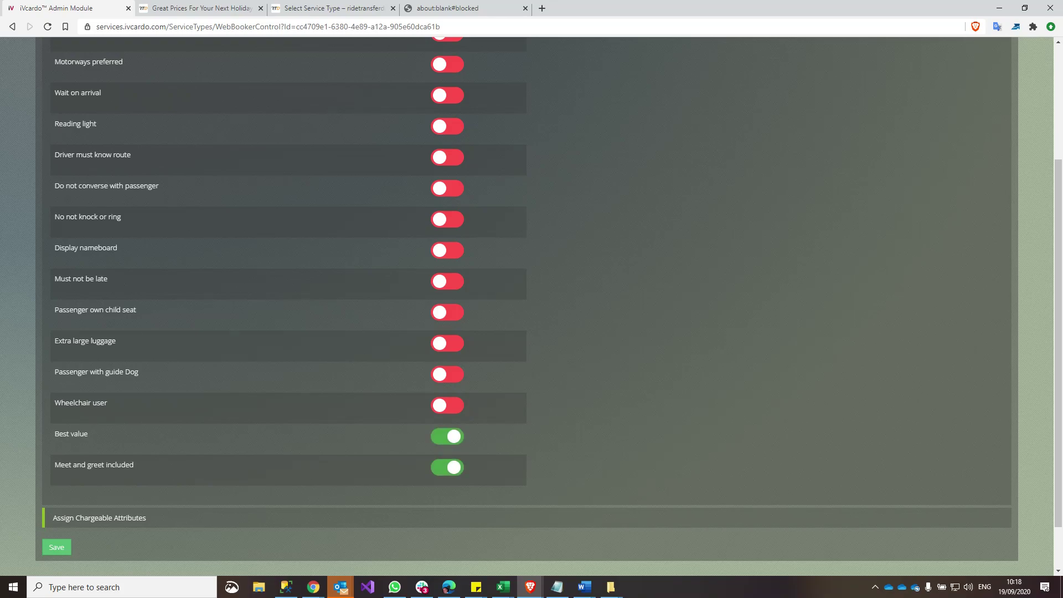
Compare the feature lists of the Standard, Executive and Luxury Saloon offers in the RideTransferDirect search results
click(332, 8)
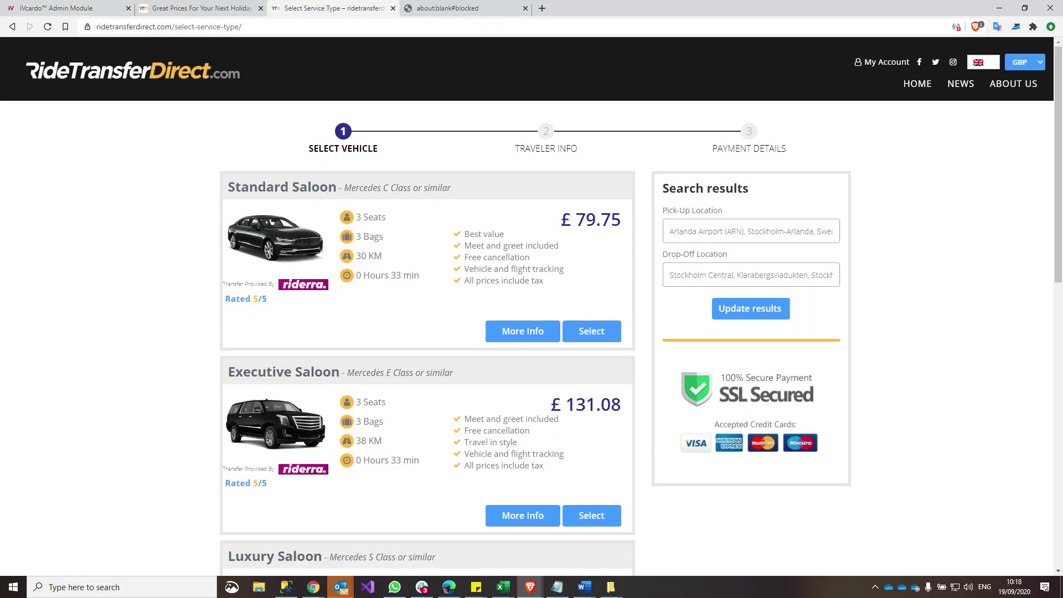
drag(464, 234, 559, 246)
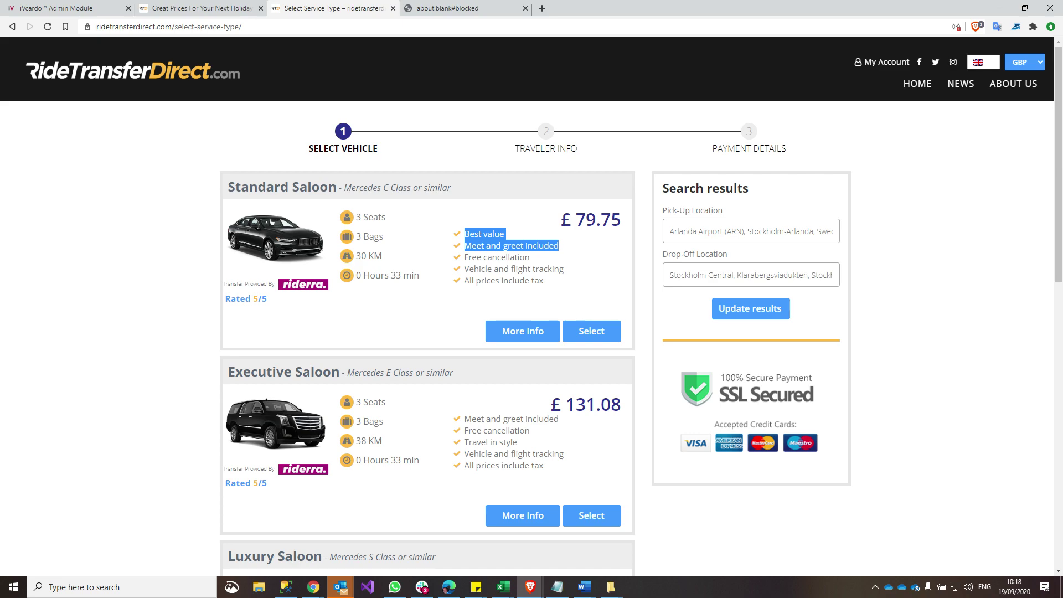
scroll(426, 332, down, 4)
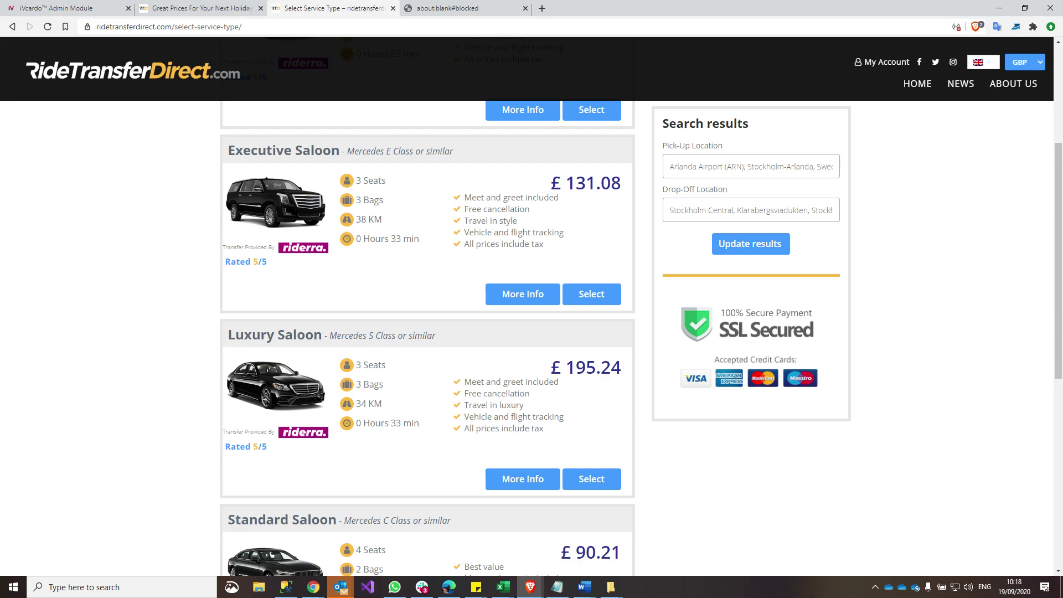
drag(465, 404, 524, 405)
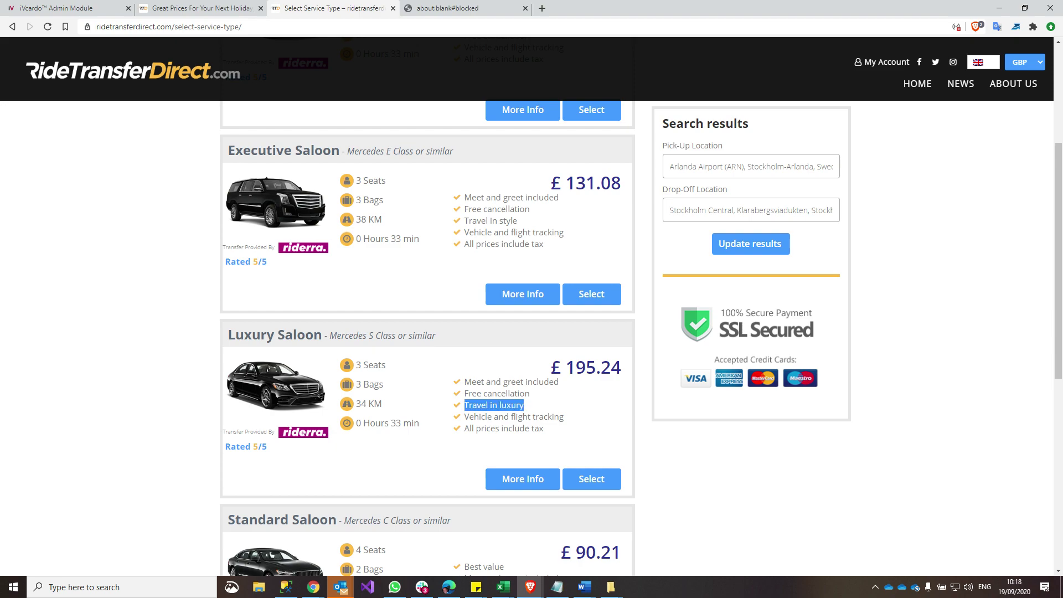
drag(464, 221, 517, 220)
scroll(426, 332, down, 3)
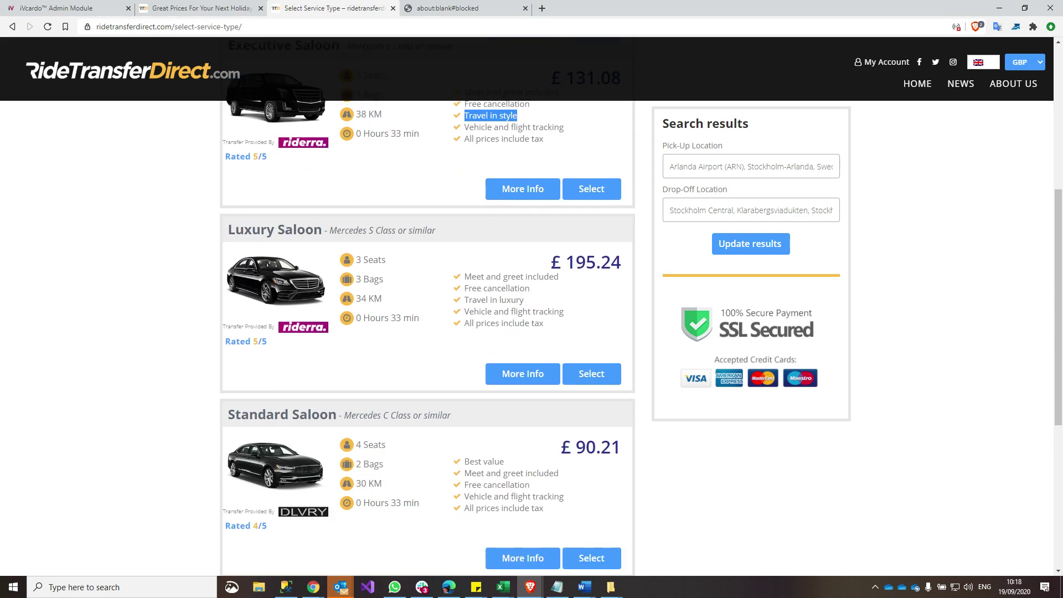
scroll(427, 332, up, 4)
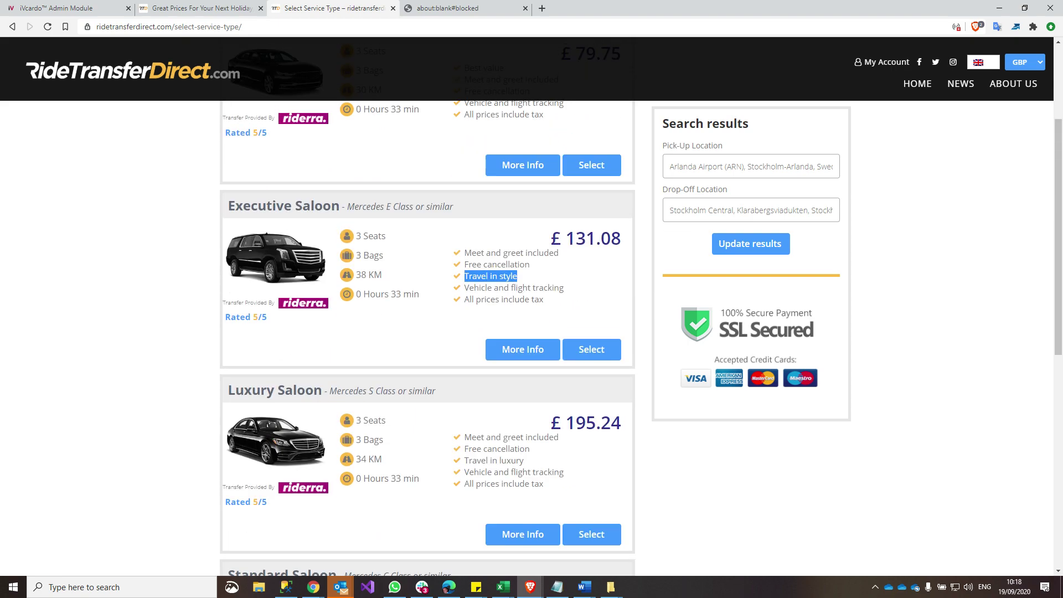
scroll(426, 332, up, 3)
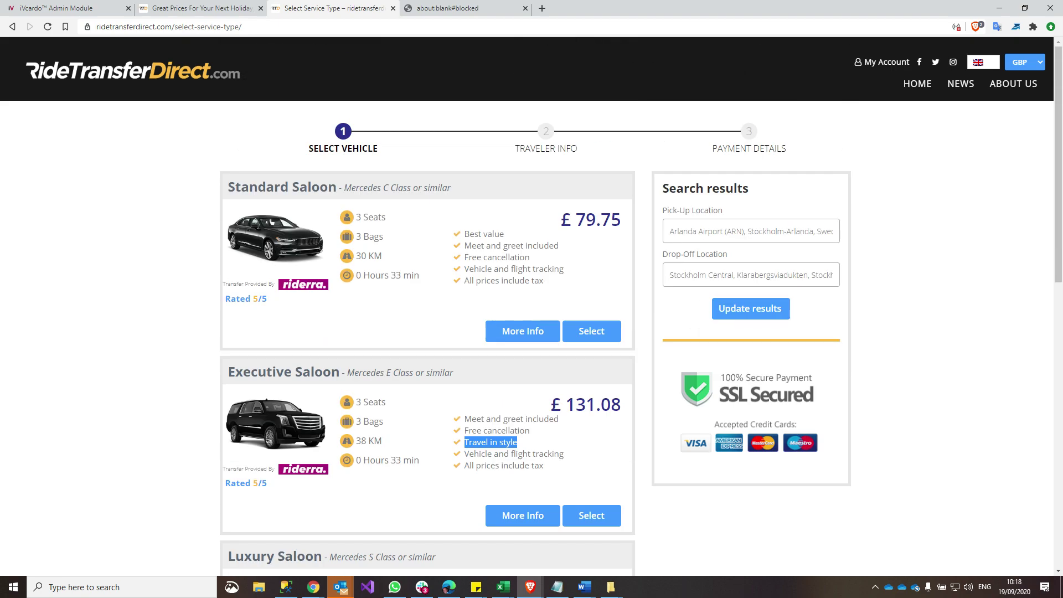
drag(464, 281, 543, 281)
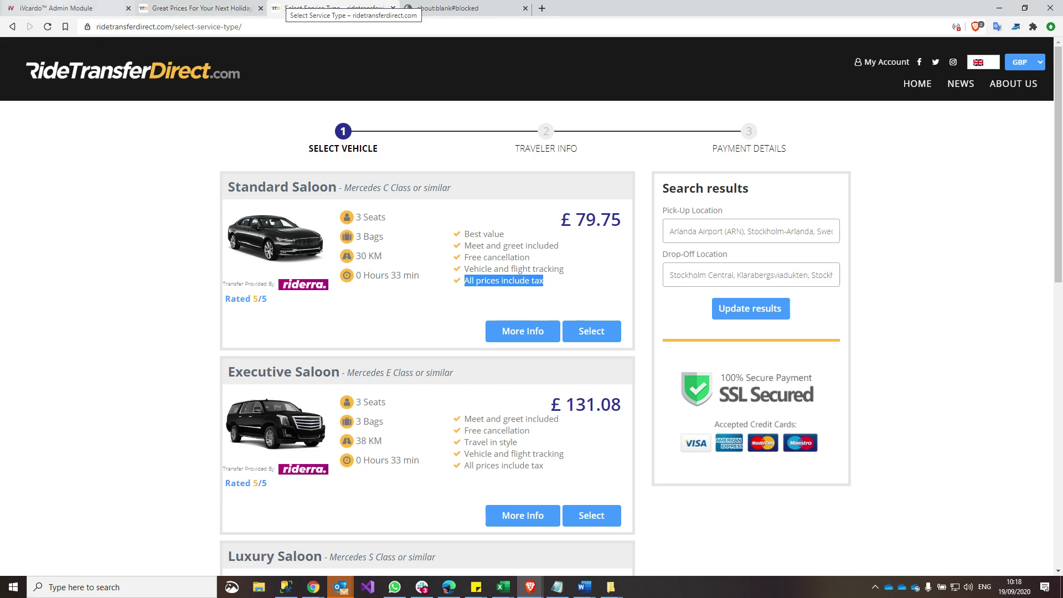
Back in iVcardo, examine the name, client, vendor, driver and tax fields of a blank chargeable attribute, then close it without saving
click(55, 8)
scroll(532, 299, up, 3)
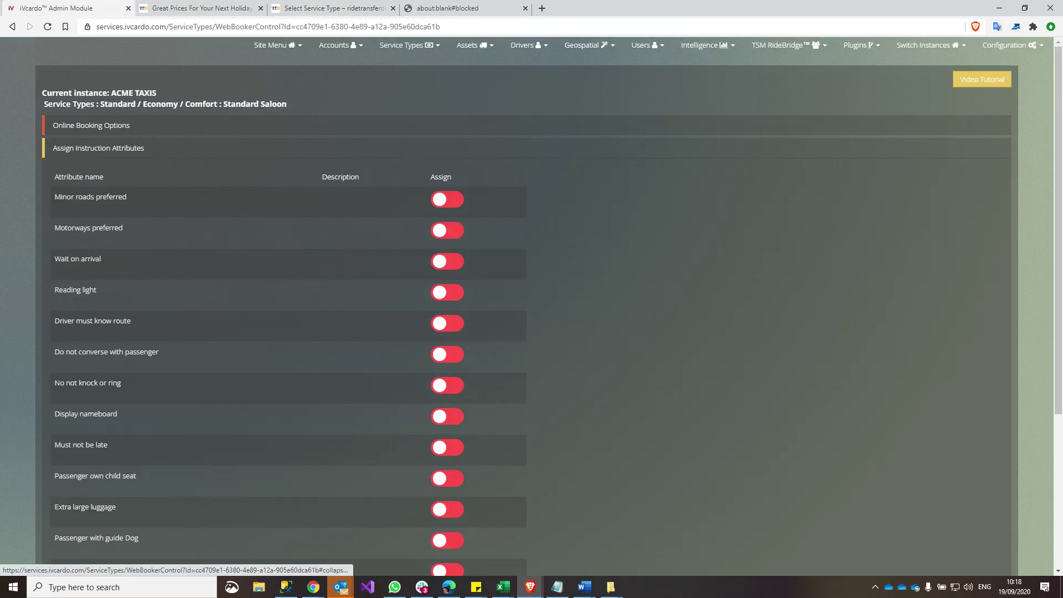
click(410, 45)
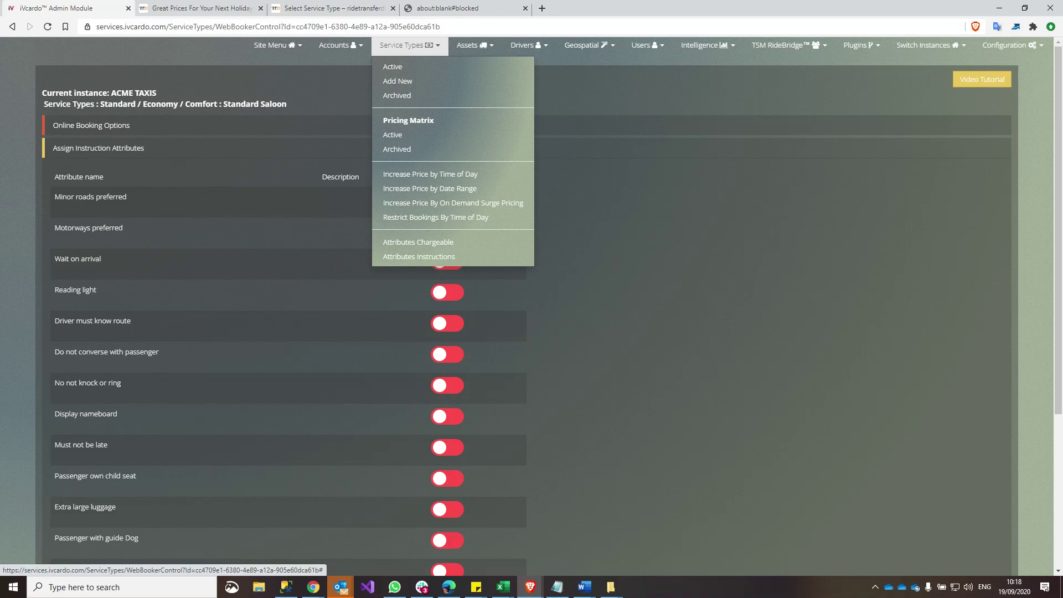
click(417, 242)
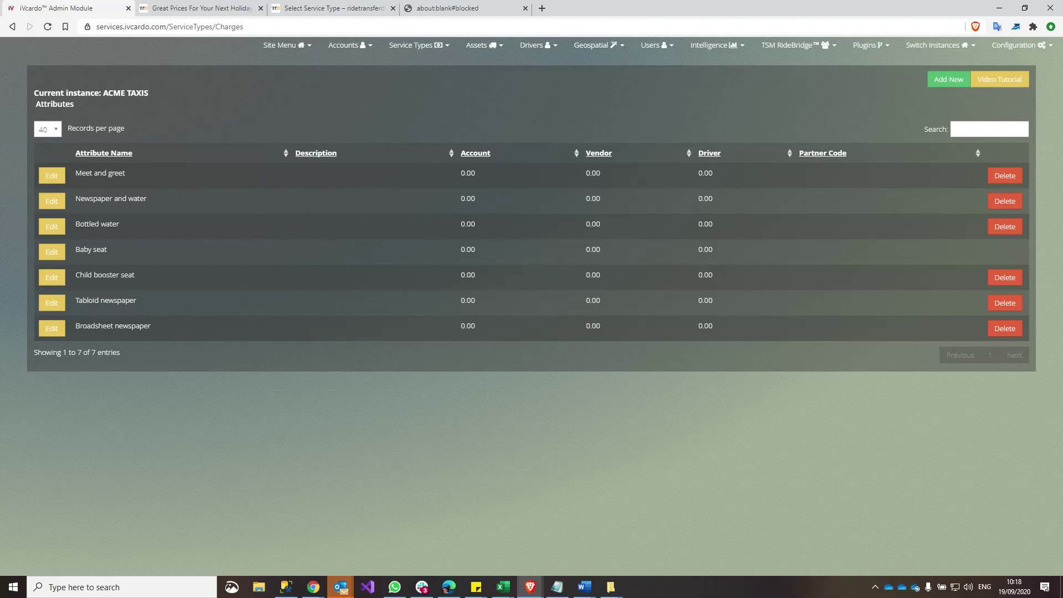
click(948, 80)
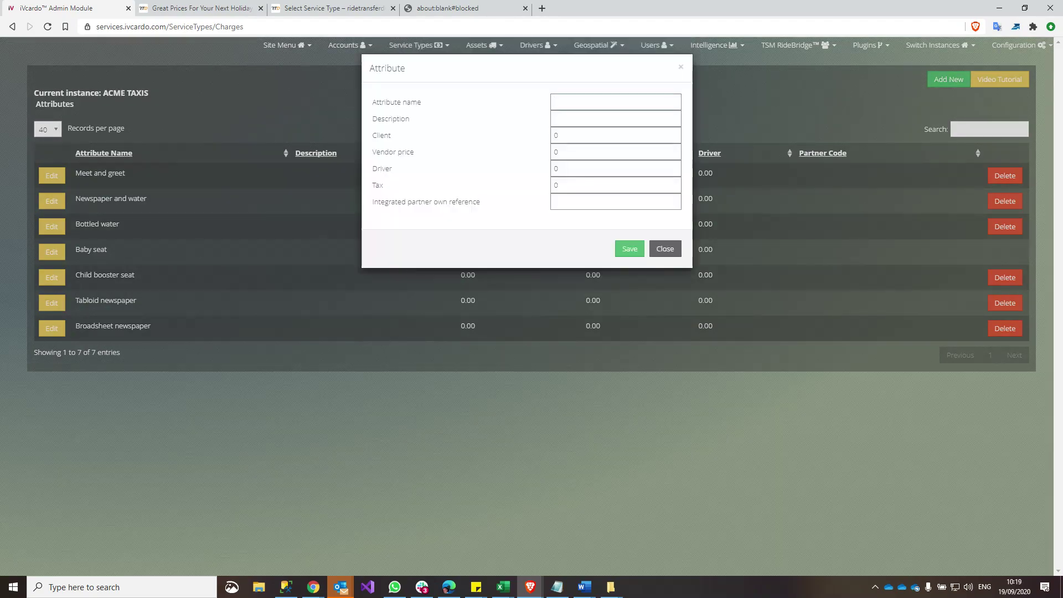
key(Tab)
key(Tab)
key(Tab)
key(Tab)
key(Tab)
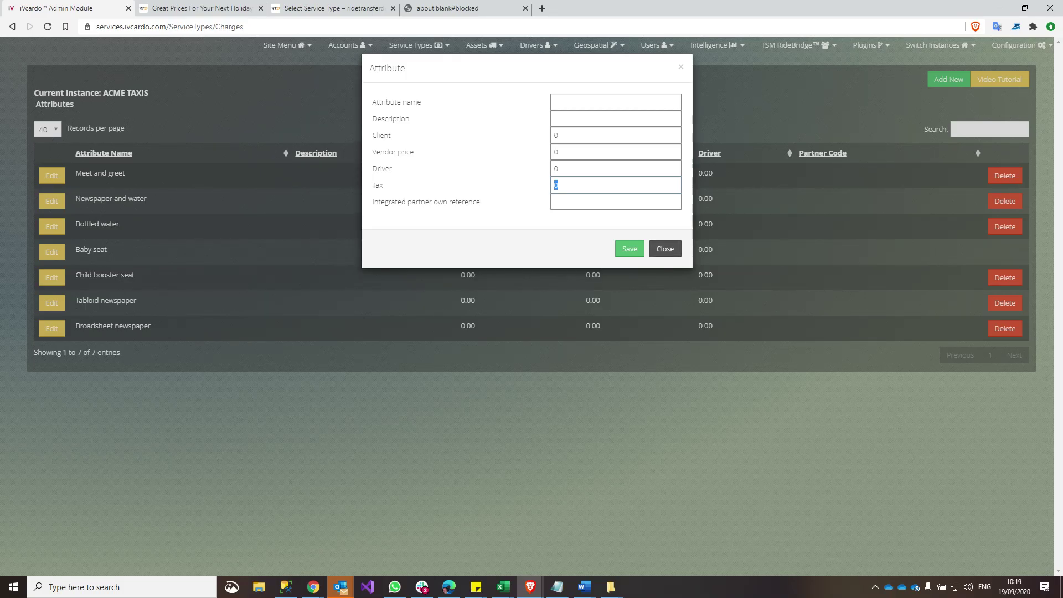
click(665, 248)
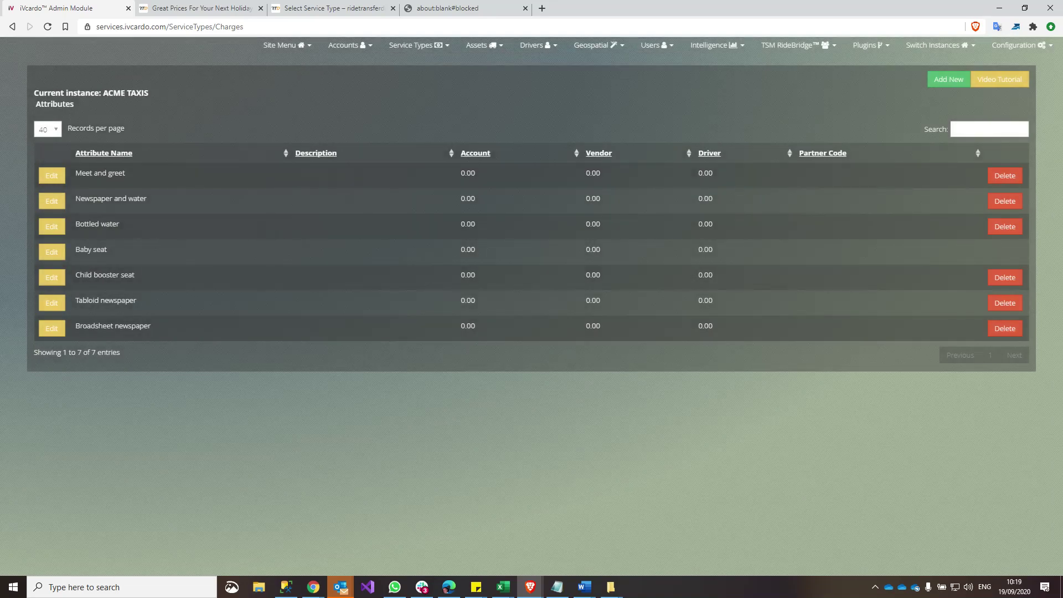
Assign the Baby seat chargeable attribute in Standard Saloon's web options
click(419, 46)
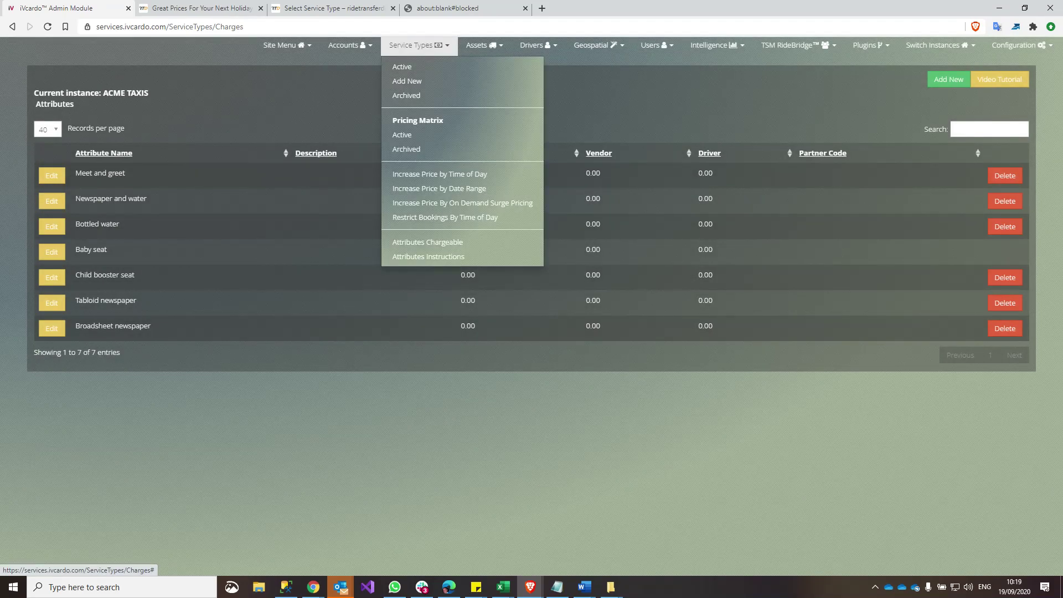
click(410, 66)
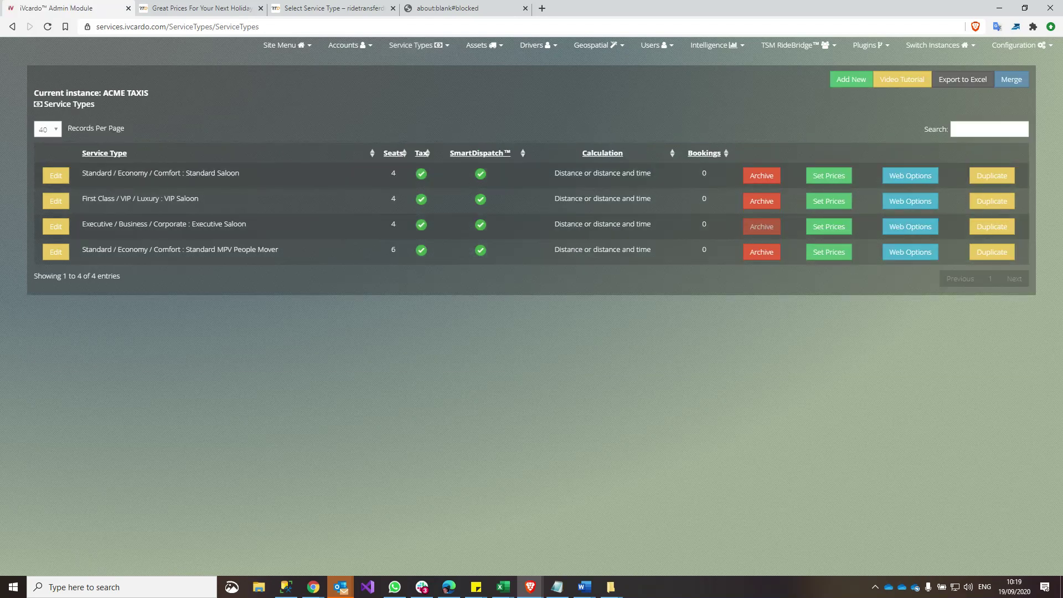
click(910, 175)
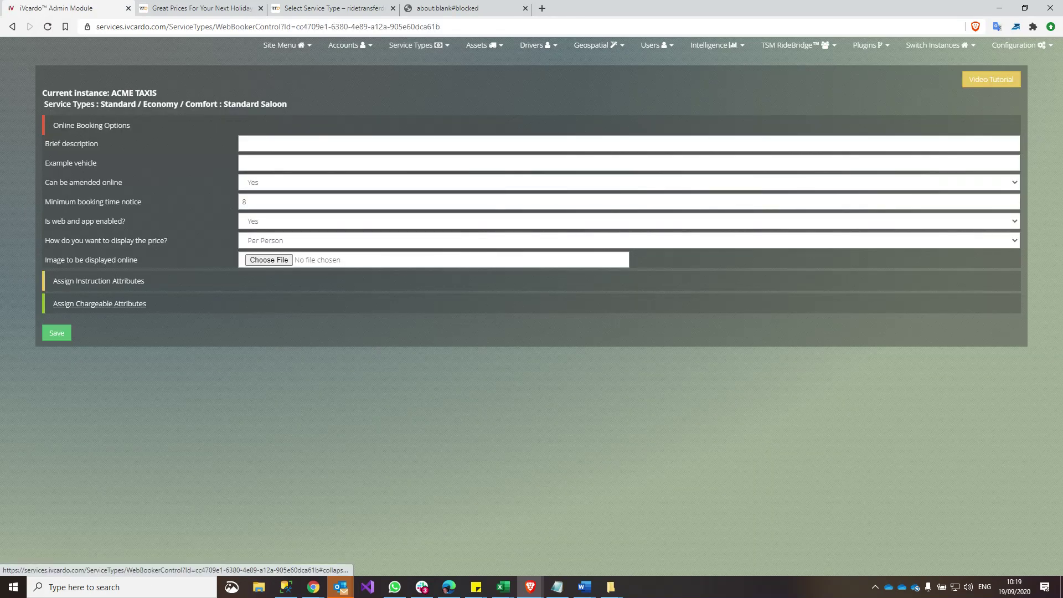
click(100, 303)
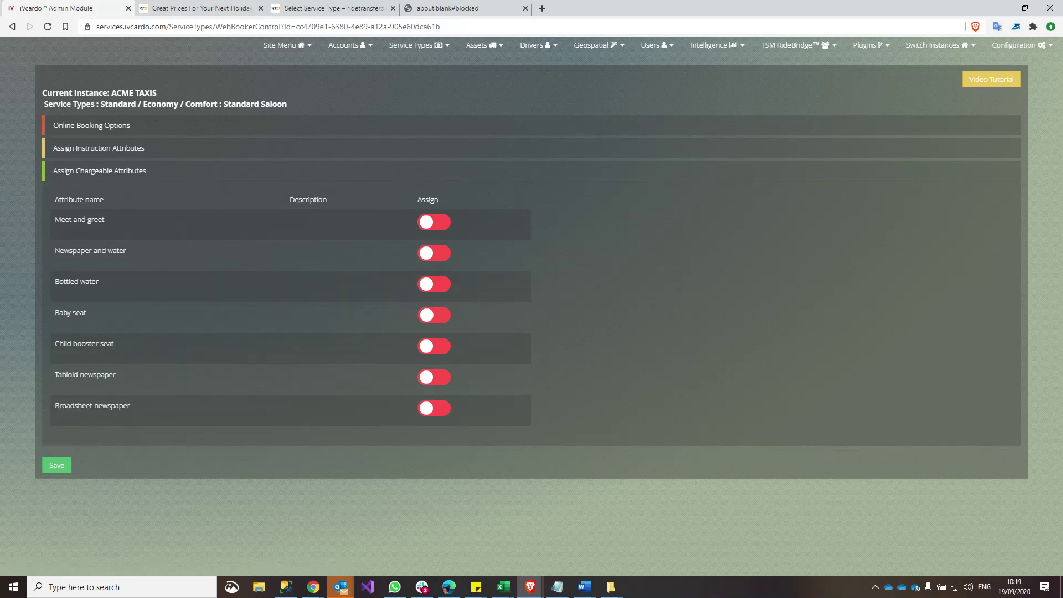
click(434, 314)
Check Standard Saloon's features on the RideTransferDirect results page against its chargeable attributes, then return to iVcardo
click(334, 9)
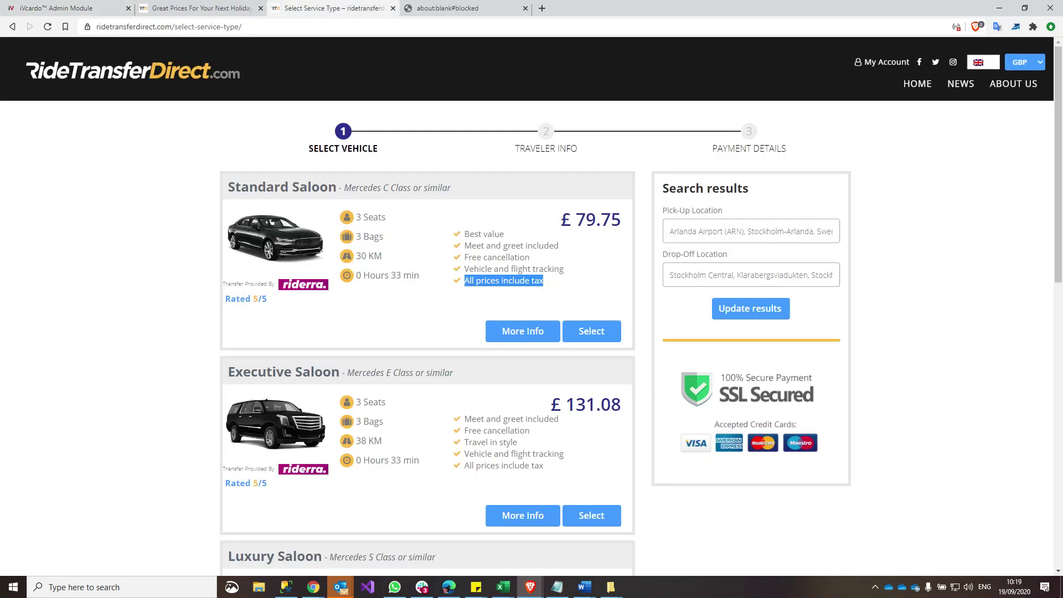
click(515, 302)
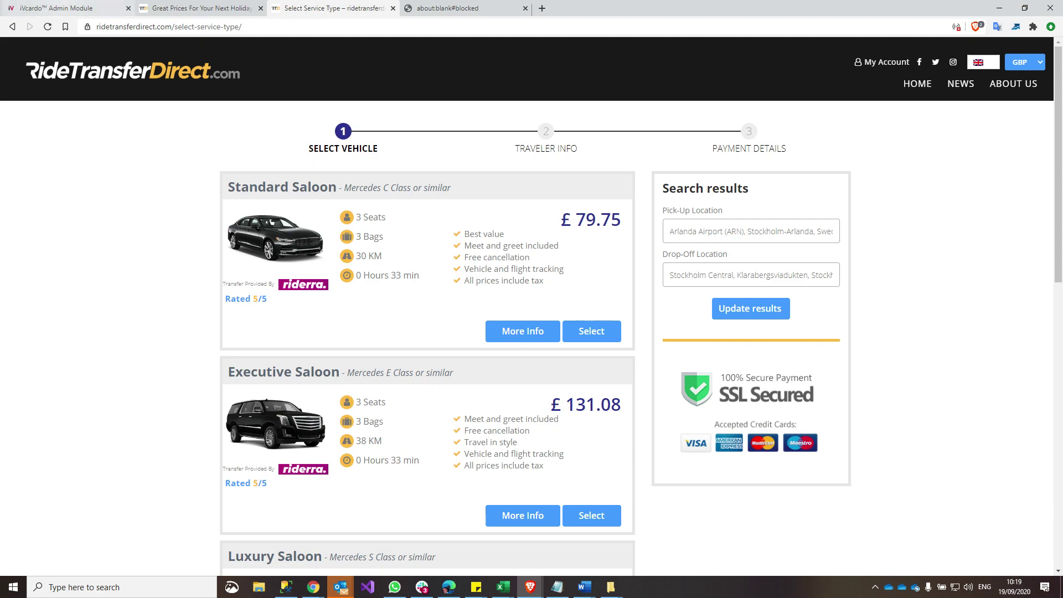
click(67, 8)
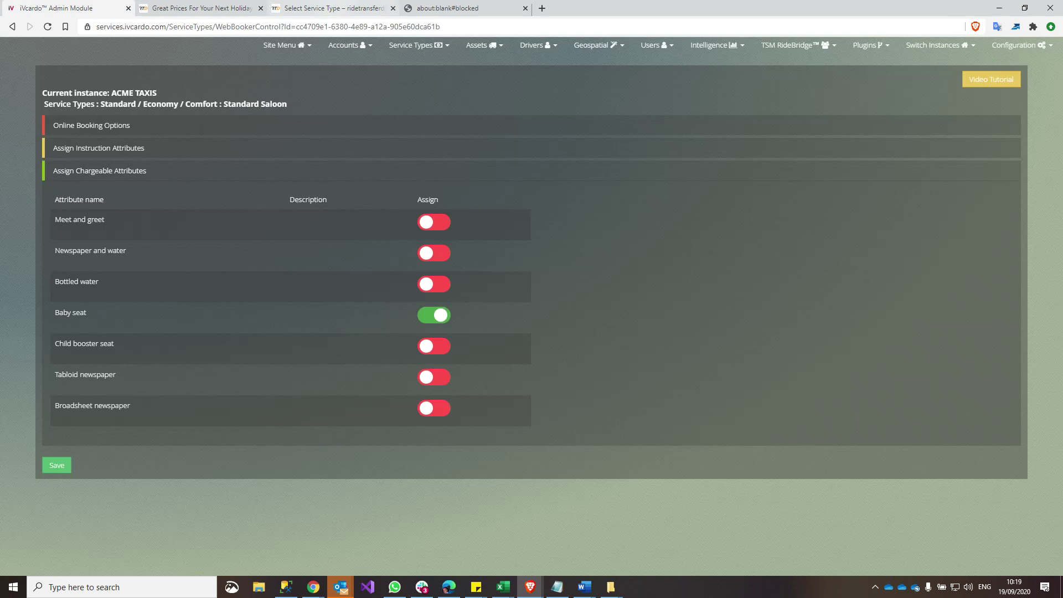
Switch to RideTransferDirect, select the Standard Saloon offer and check the extras offered in its traveller form
click(334, 9)
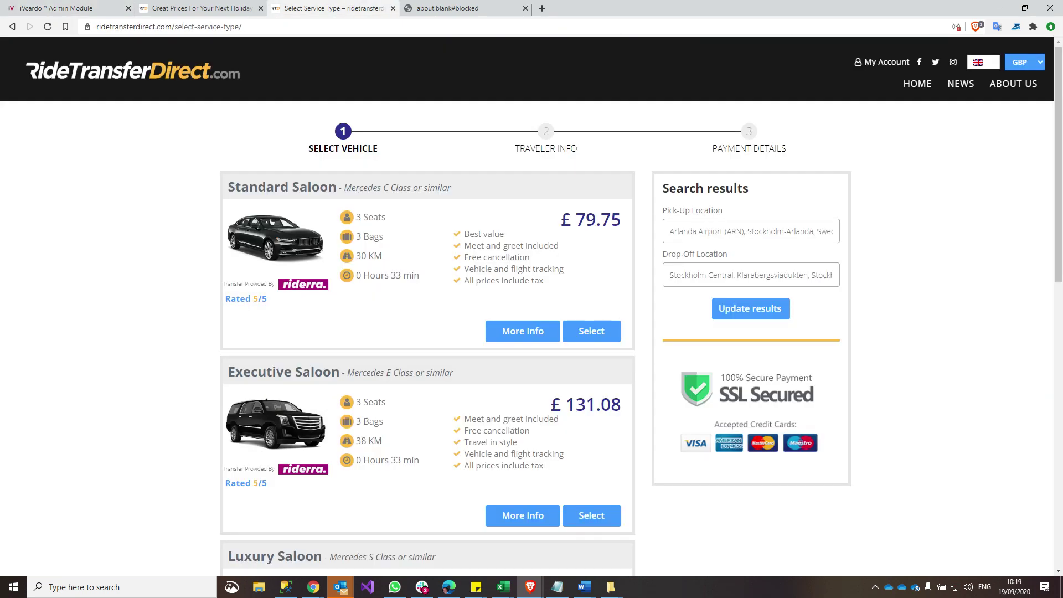
drag(464, 232, 548, 283)
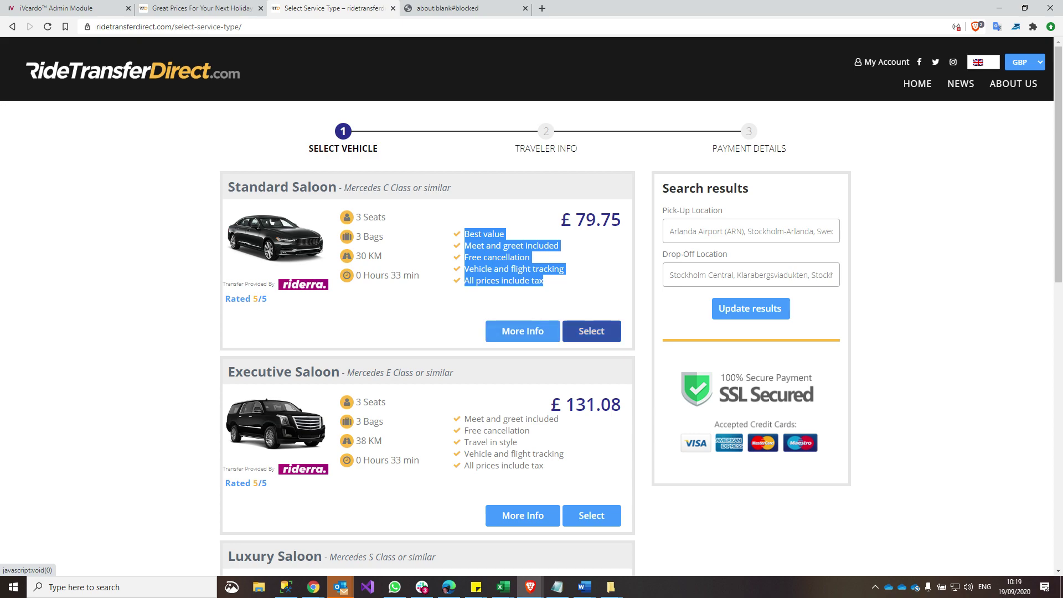
click(592, 331)
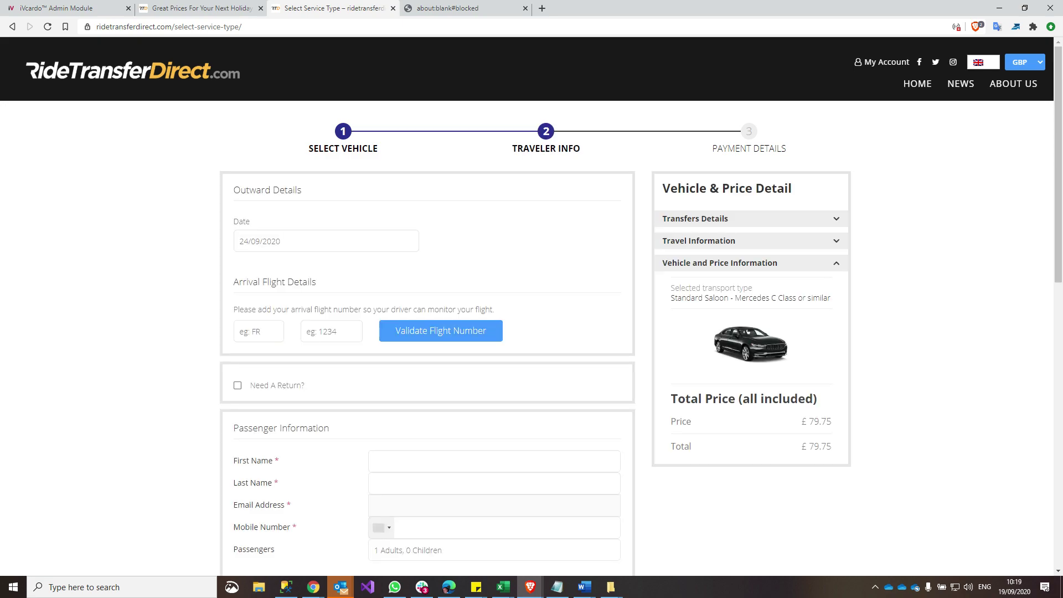
scroll(531, 332, down, 7)
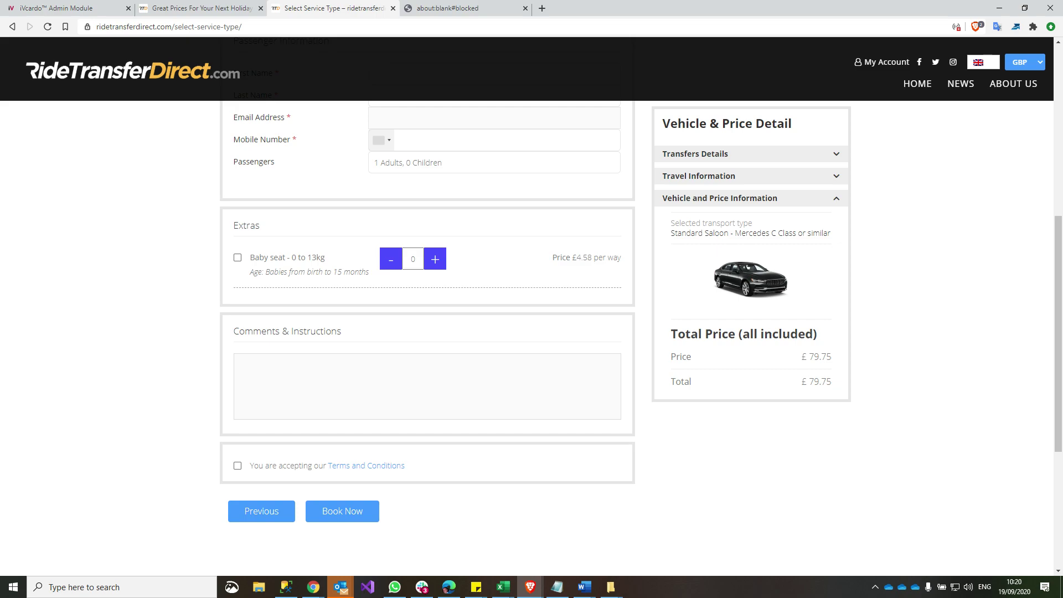
scroll(531, 332, up, 3)
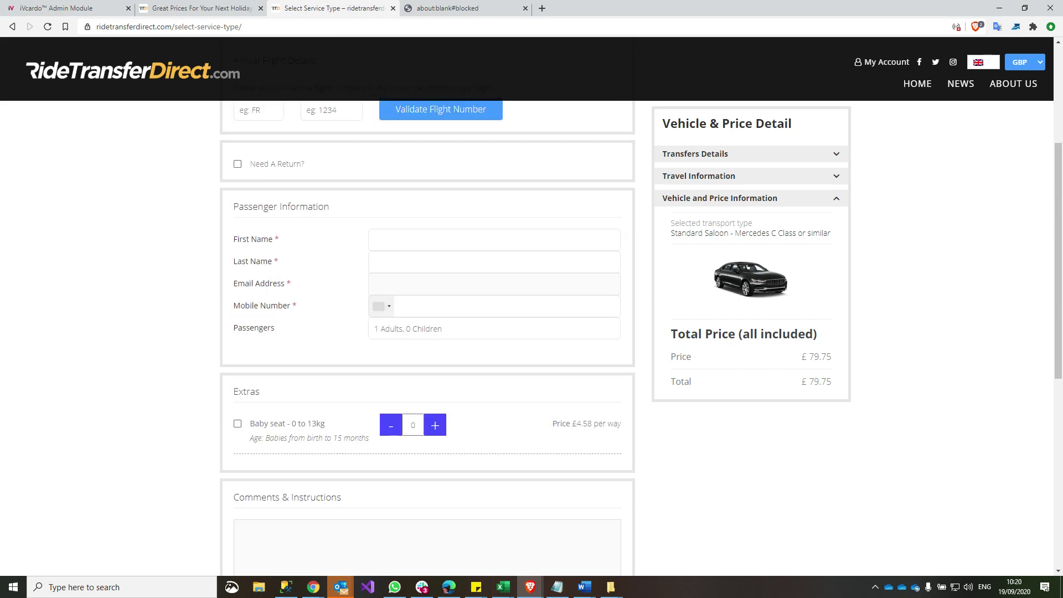
Add a return trip to the Standard Saloon booking, with one baby seat each for the outward and return journeys
click(238, 164)
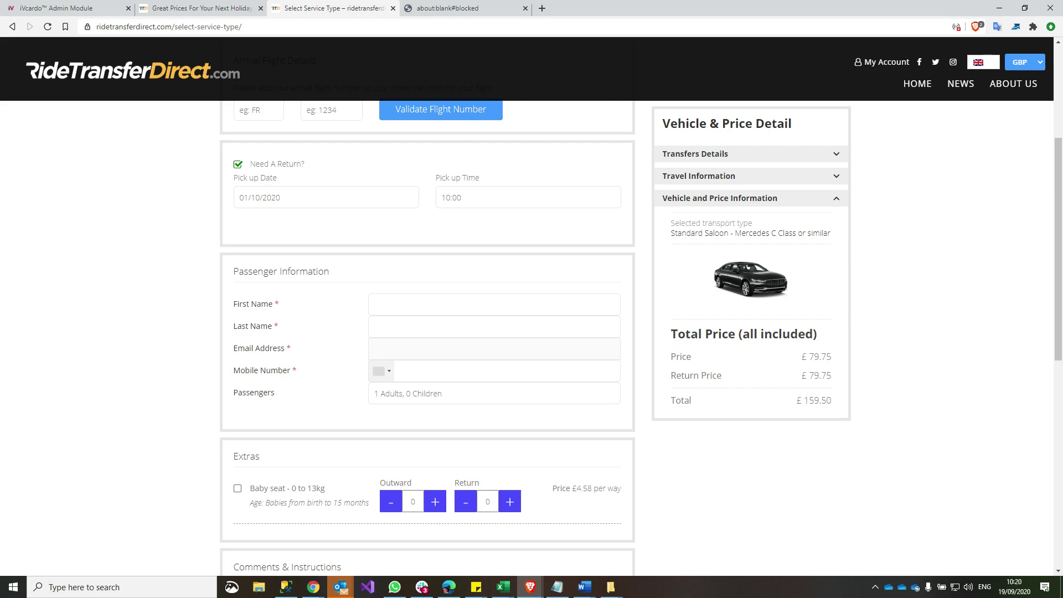
scroll(427, 332, down, 2)
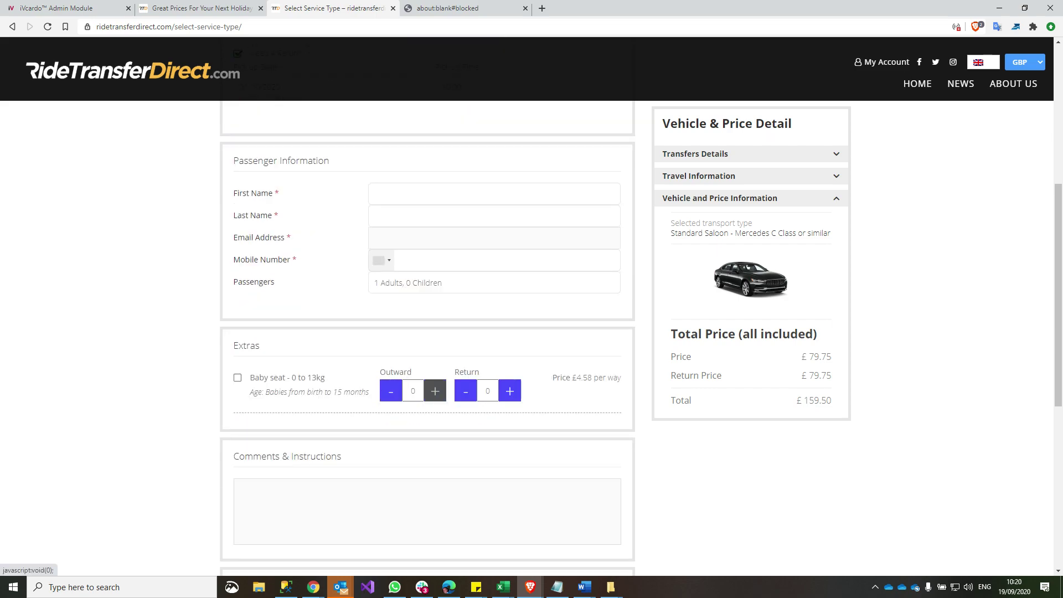
click(435, 390)
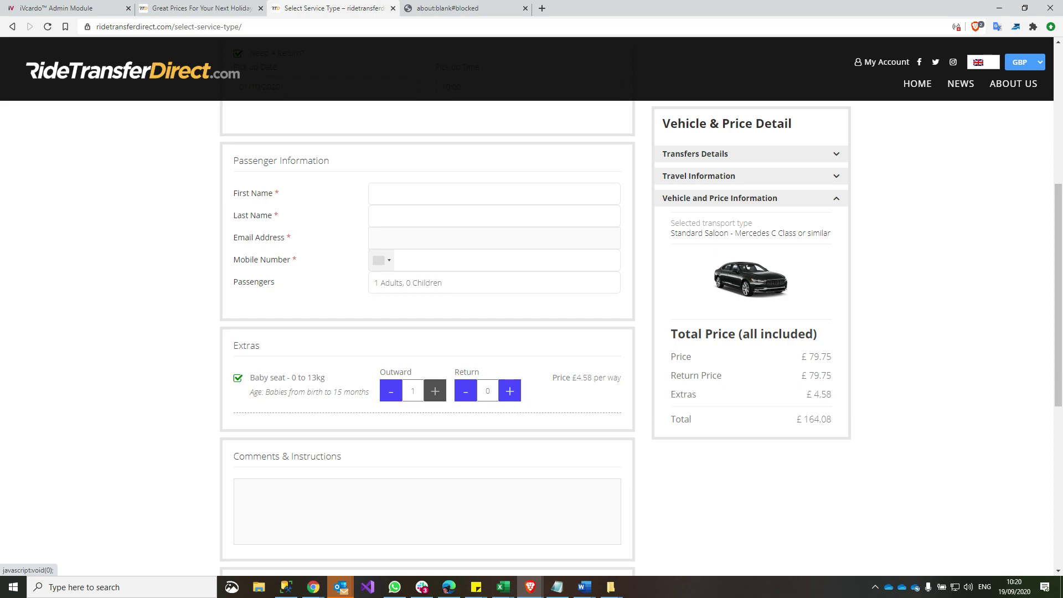
click(510, 391)
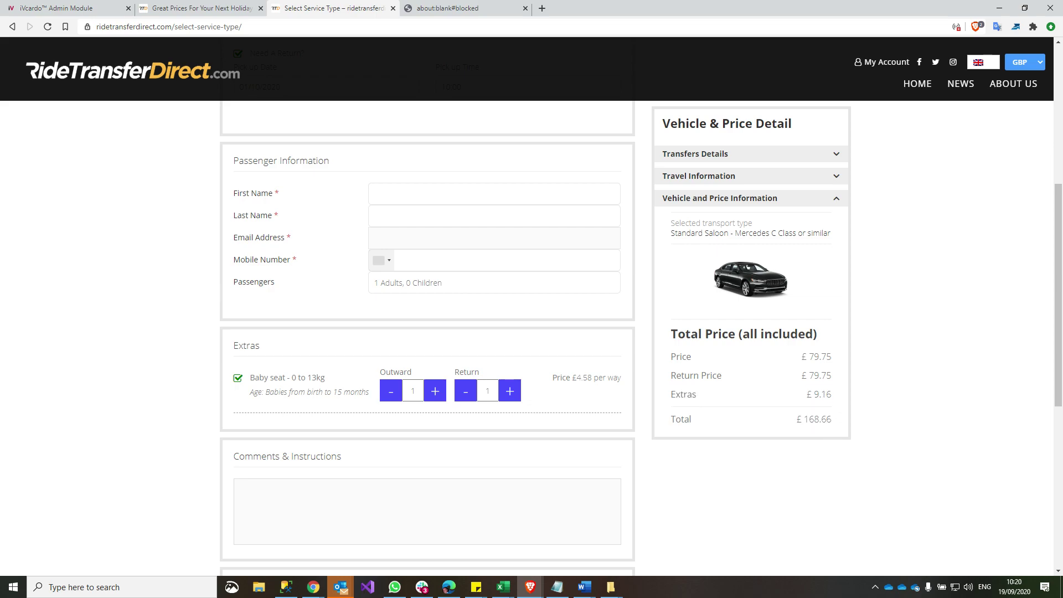
scroll(426, 332, up, 4)
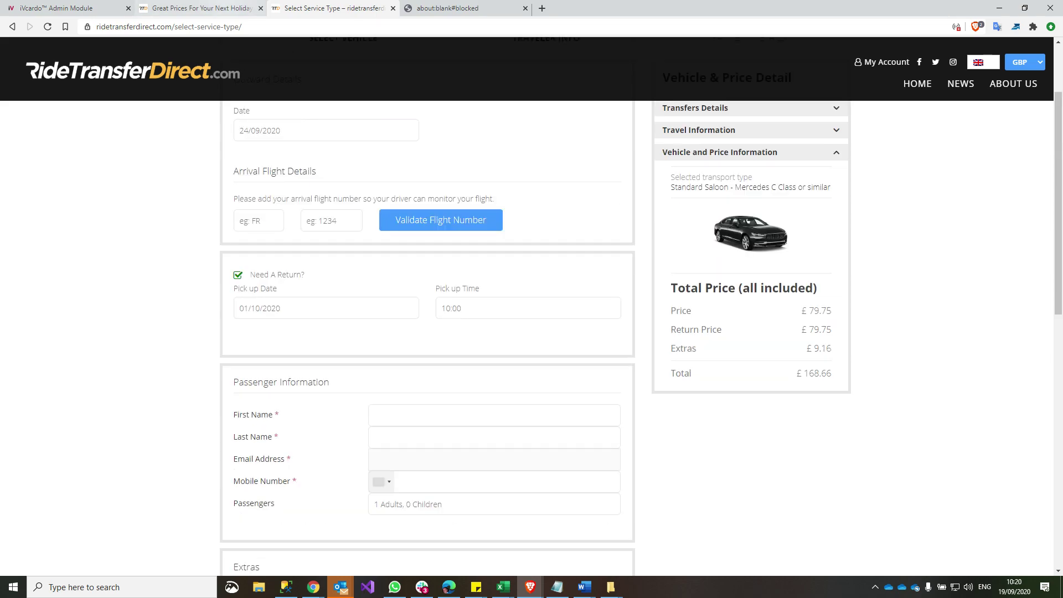
Return to iVcardo and review the instruction attributes that can be assigned to Standard Saloon
click(83, 8)
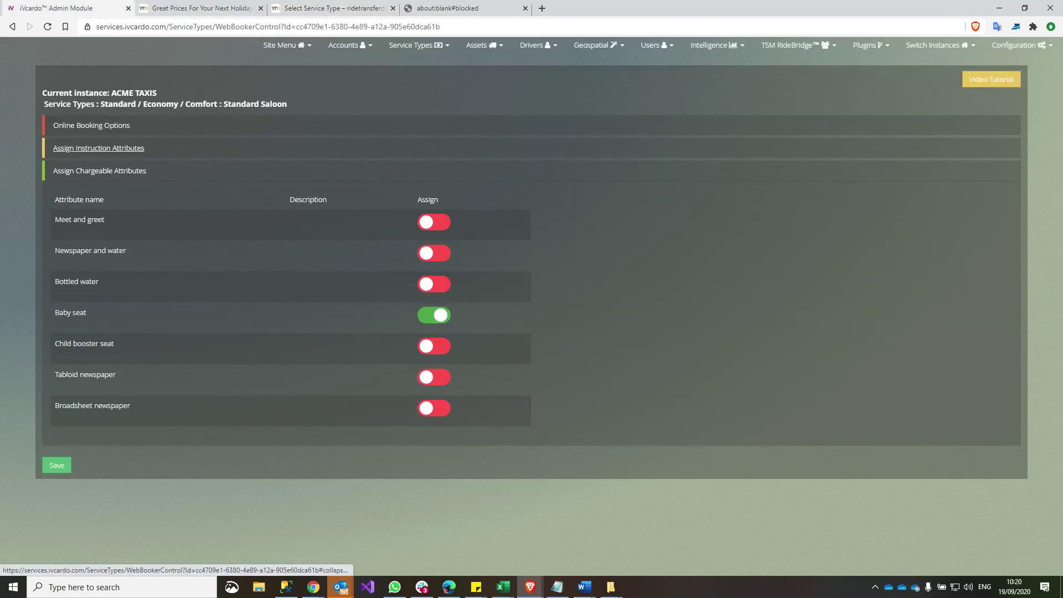
click(98, 148)
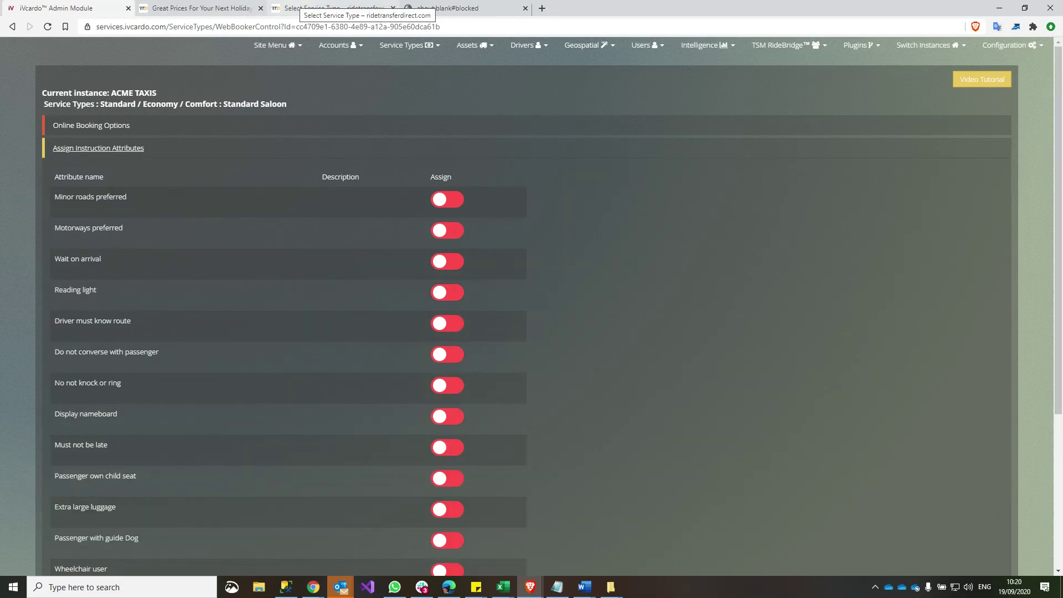
click(194, 8)
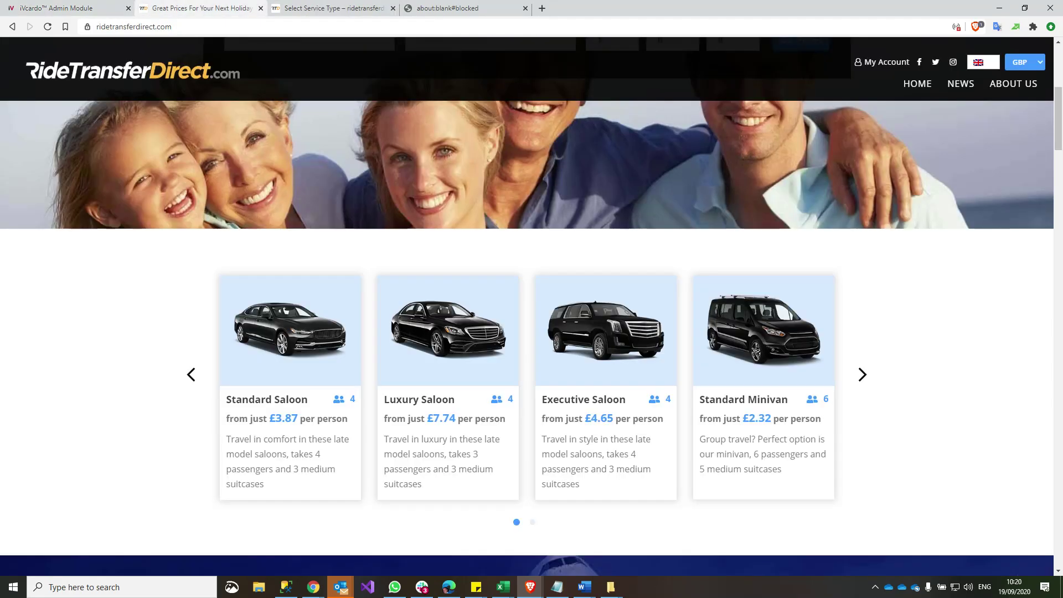
click(71, 7)
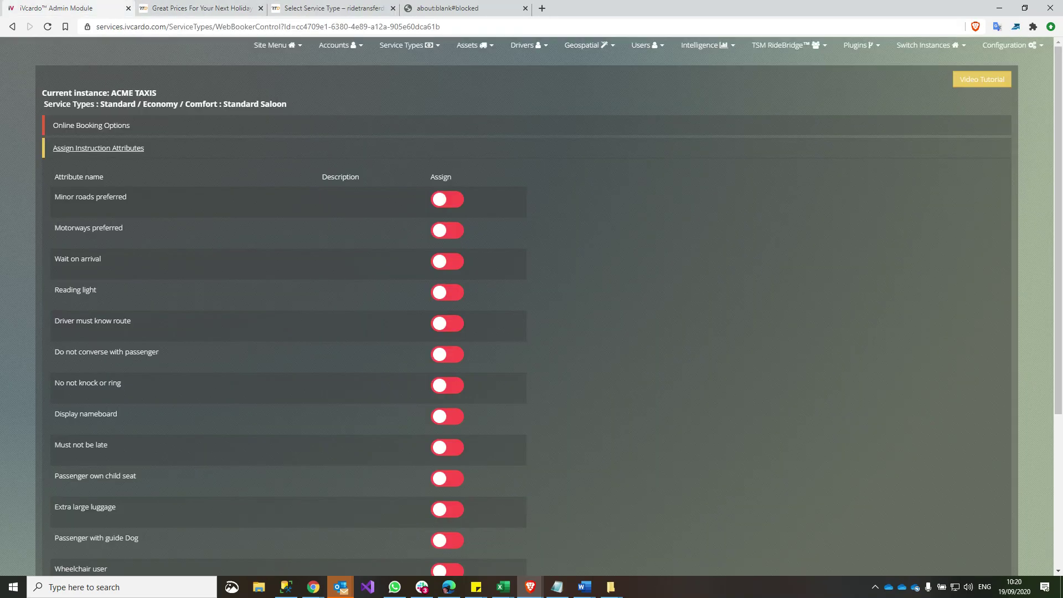
Examine Standard Saloon's online booking options, comparing the brief description and example vehicle fields with RideTransferDirect's vehicle cards and booking page
click(92, 125)
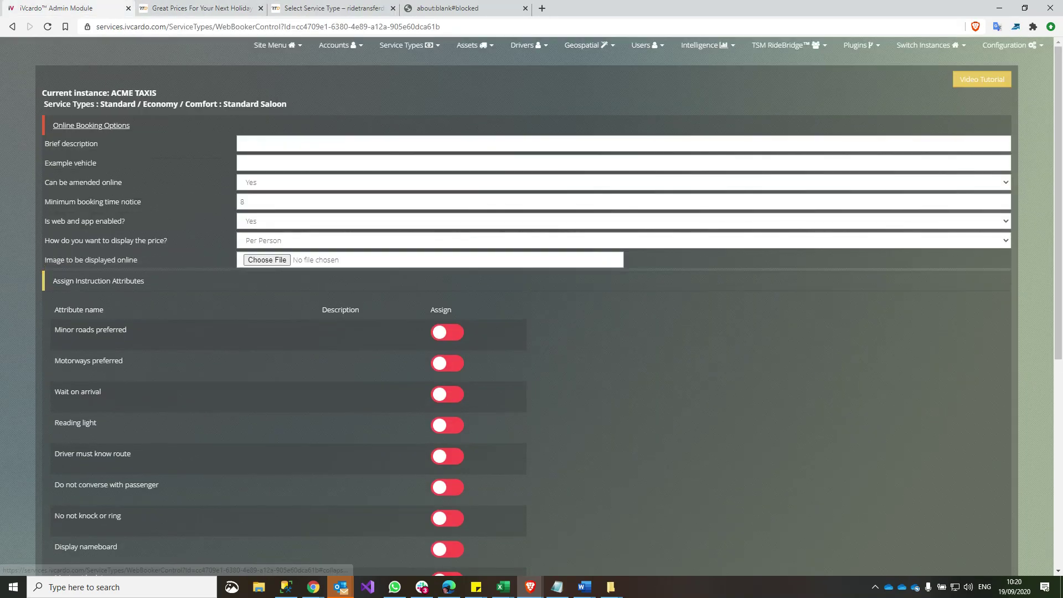
drag(99, 145, 44, 144)
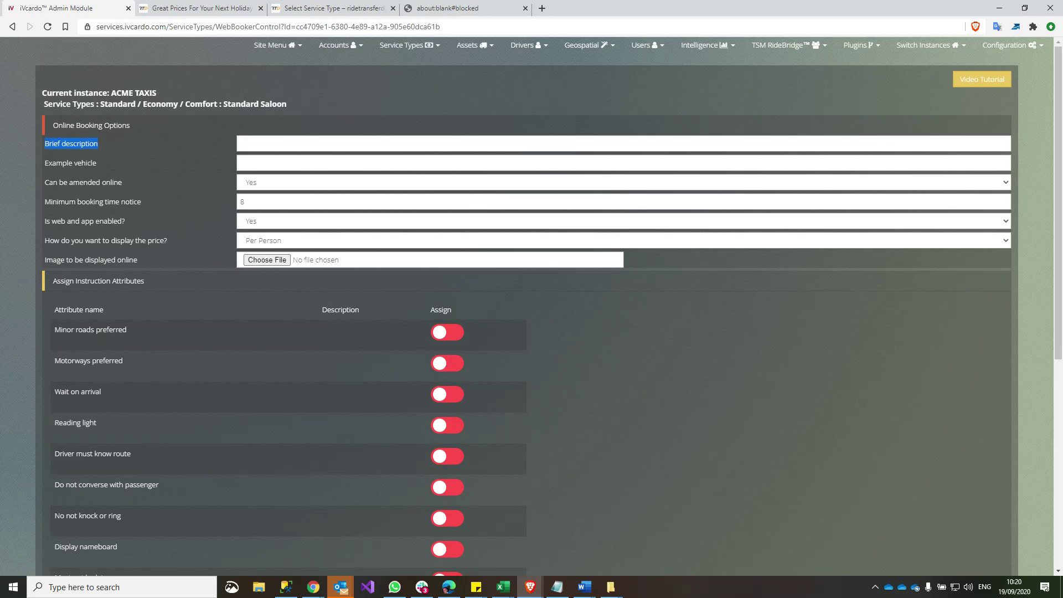
click(242, 144)
click(220, 8)
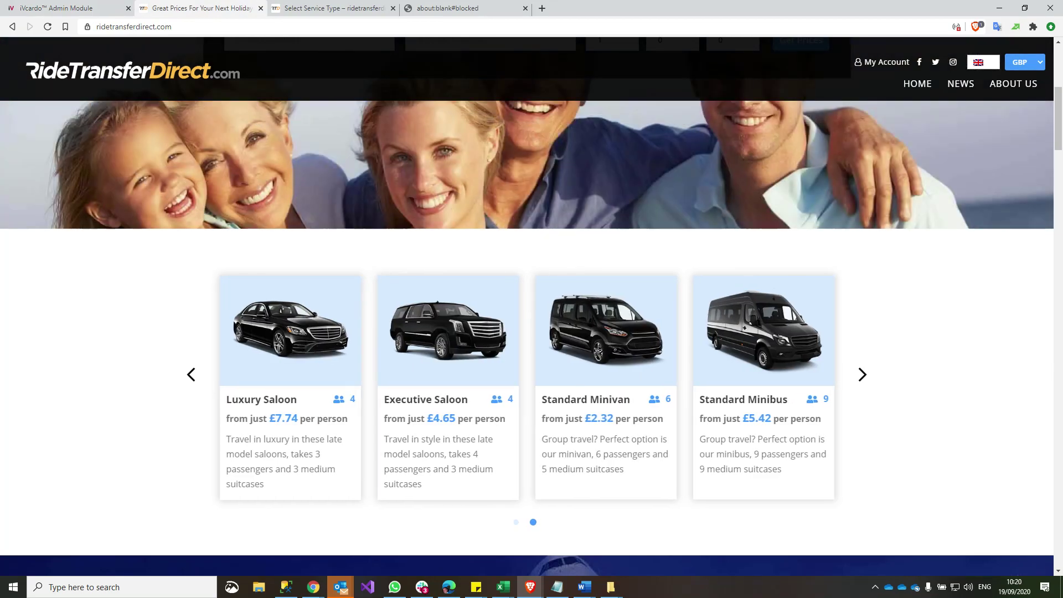
click(68, 9)
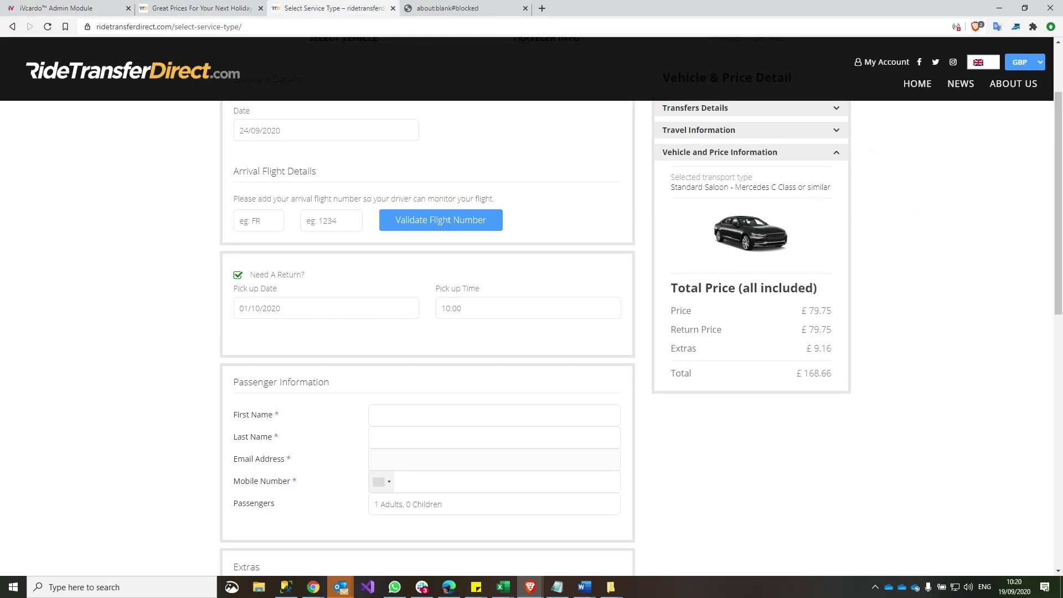
click(332, 9)
scroll(531, 310, up, 2)
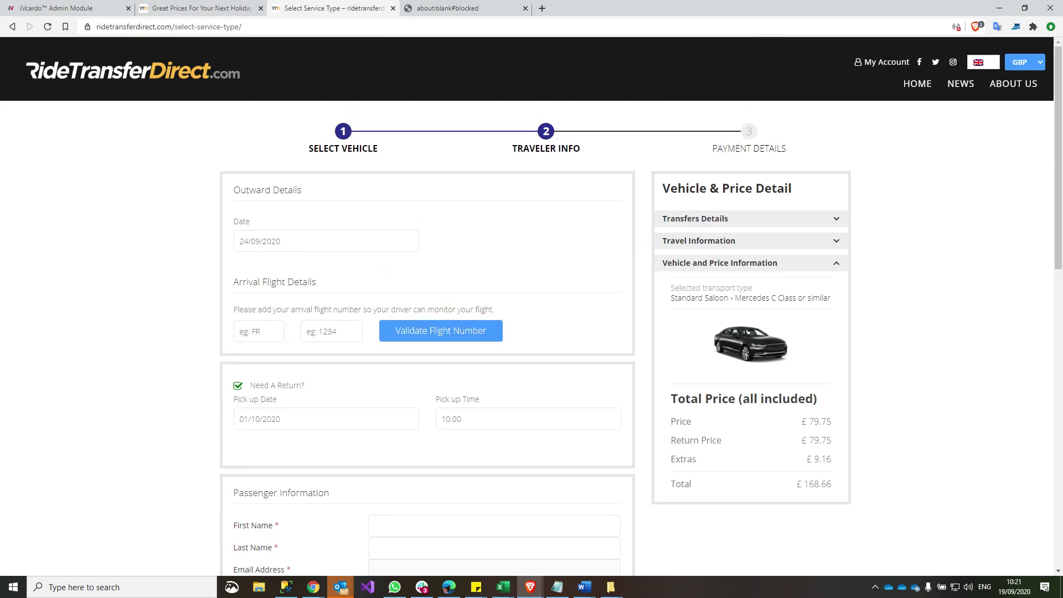
click(67, 8)
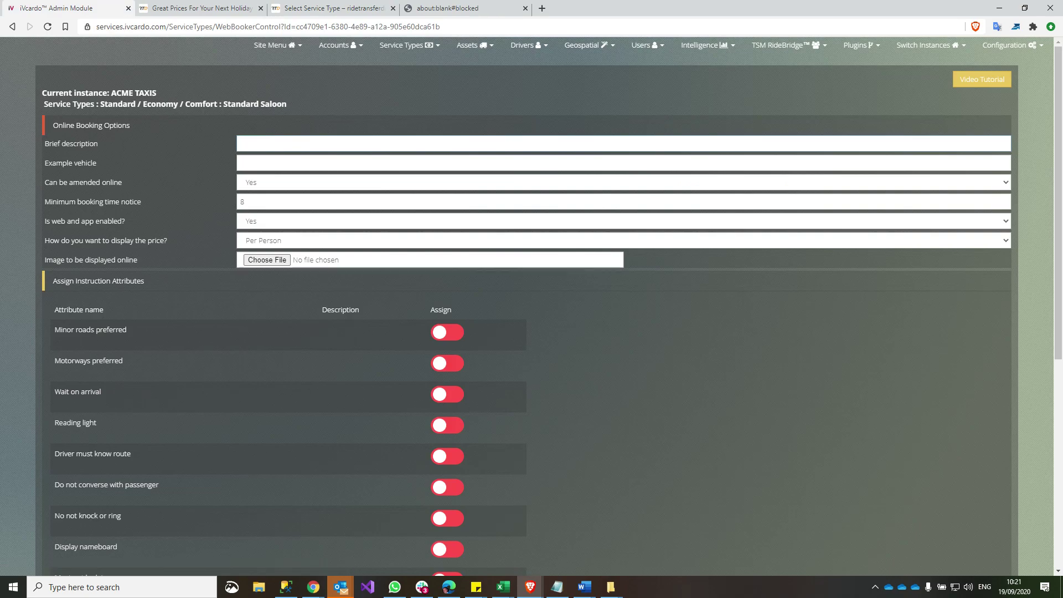
Open the BCN Centre polygon zone from the active zones and view it together with the neighbouring airport zone
click(338, 45)
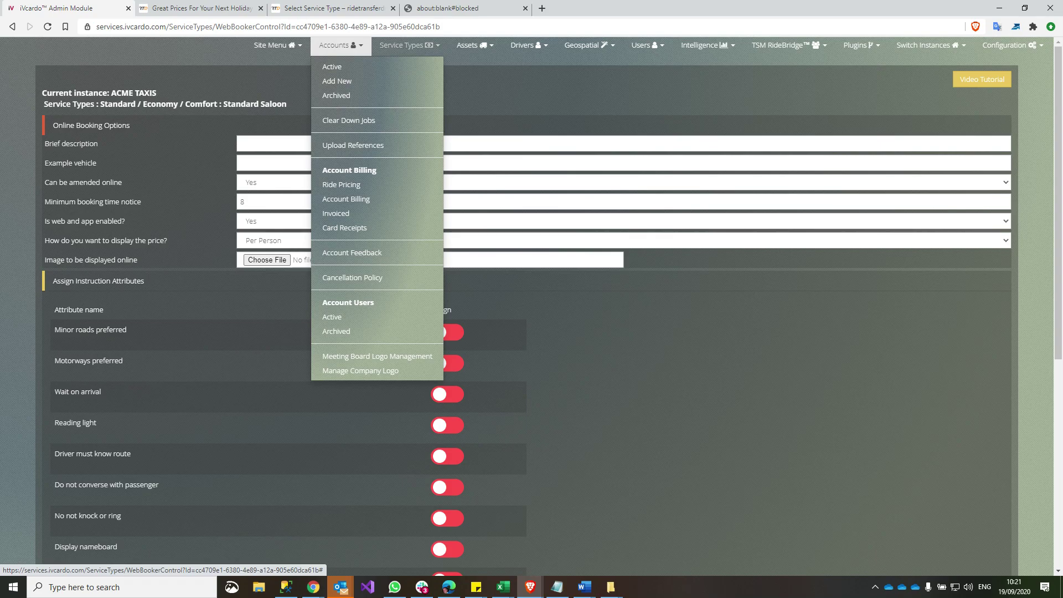
click(407, 44)
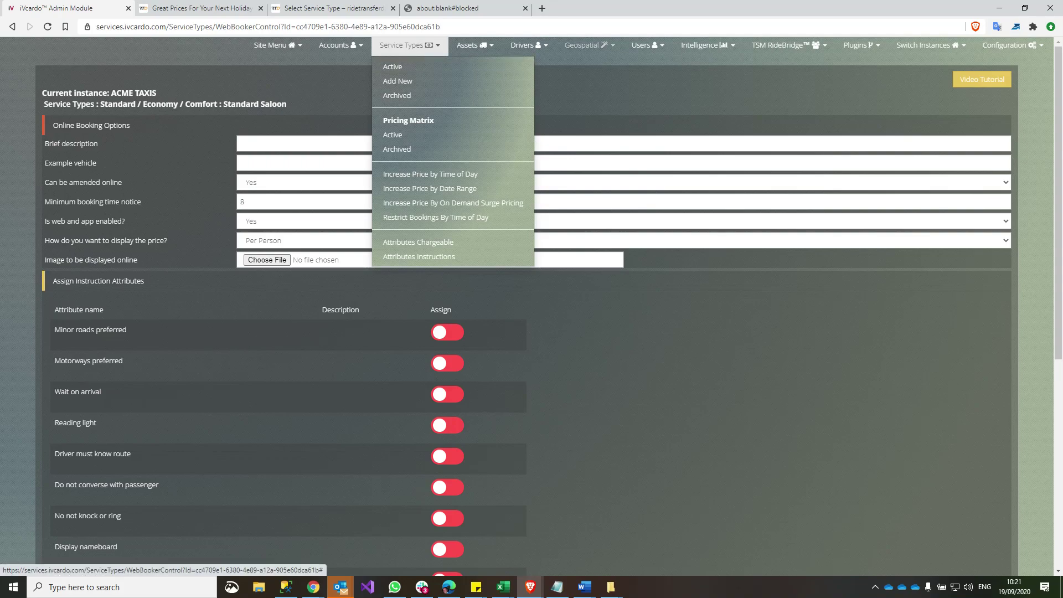
click(587, 46)
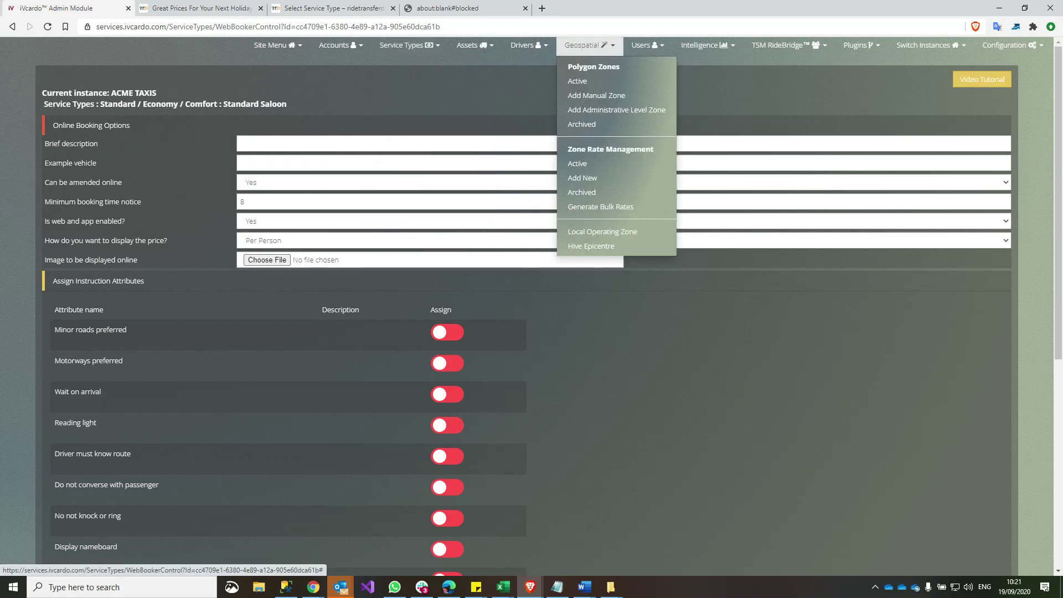
click(578, 81)
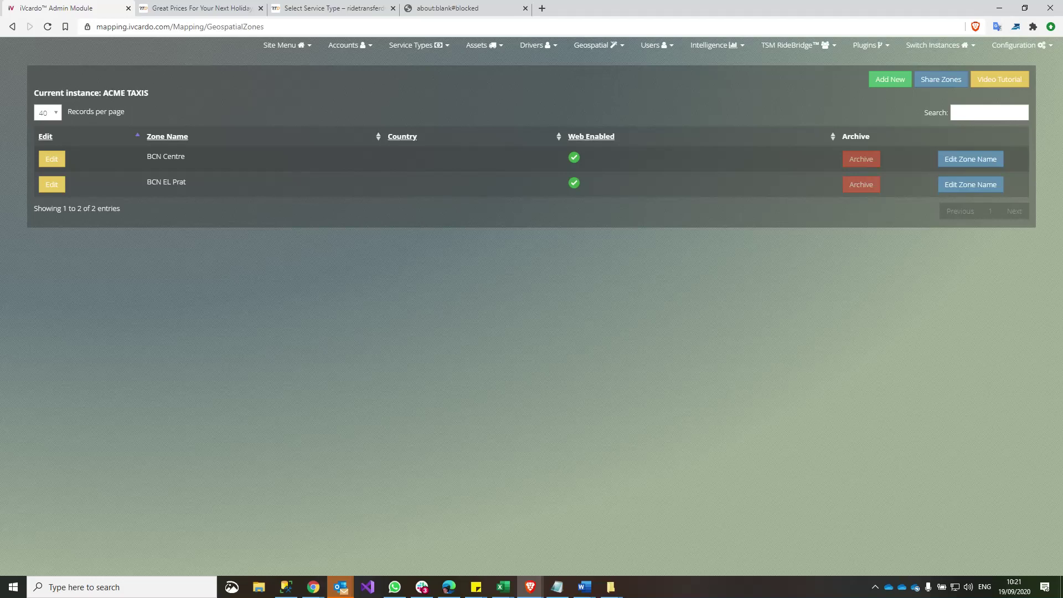
click(52, 159)
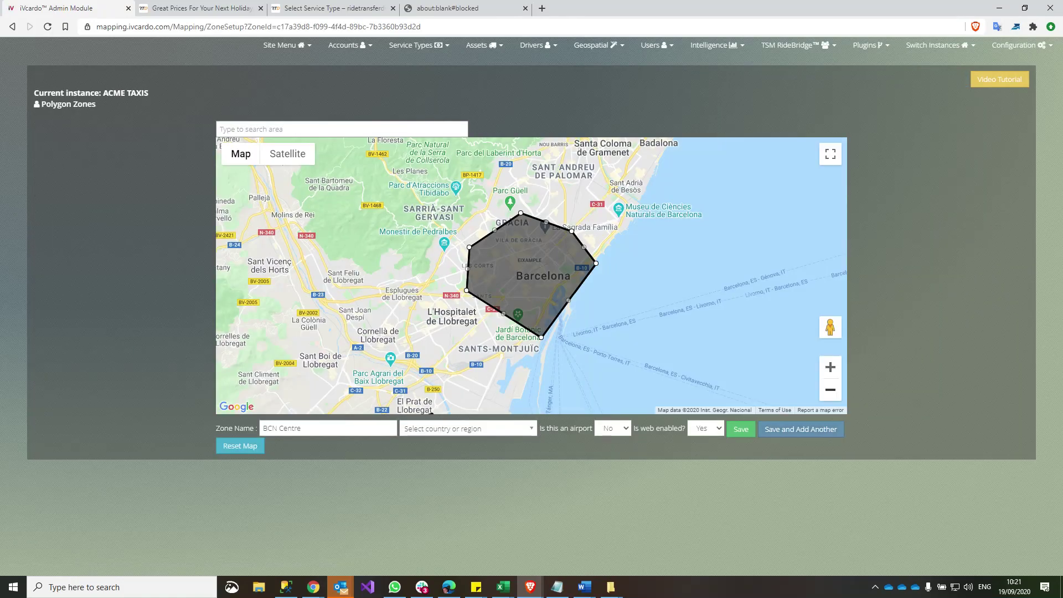
click(830, 390)
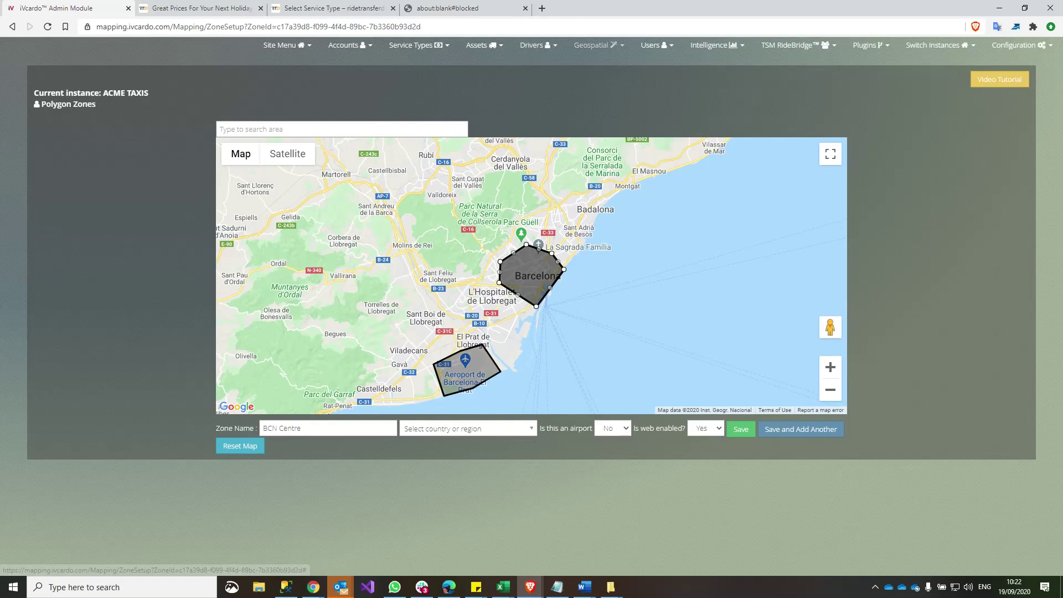
Start a new manual polygon zone and draw a four-sided outline just northwest of the BCN Centre zone
click(598, 45)
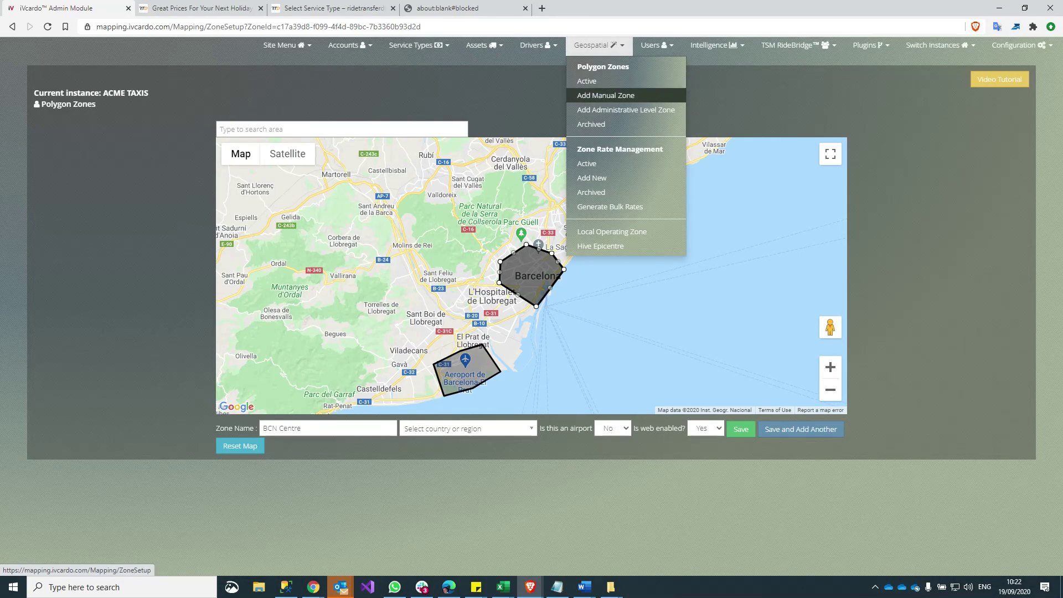
click(605, 95)
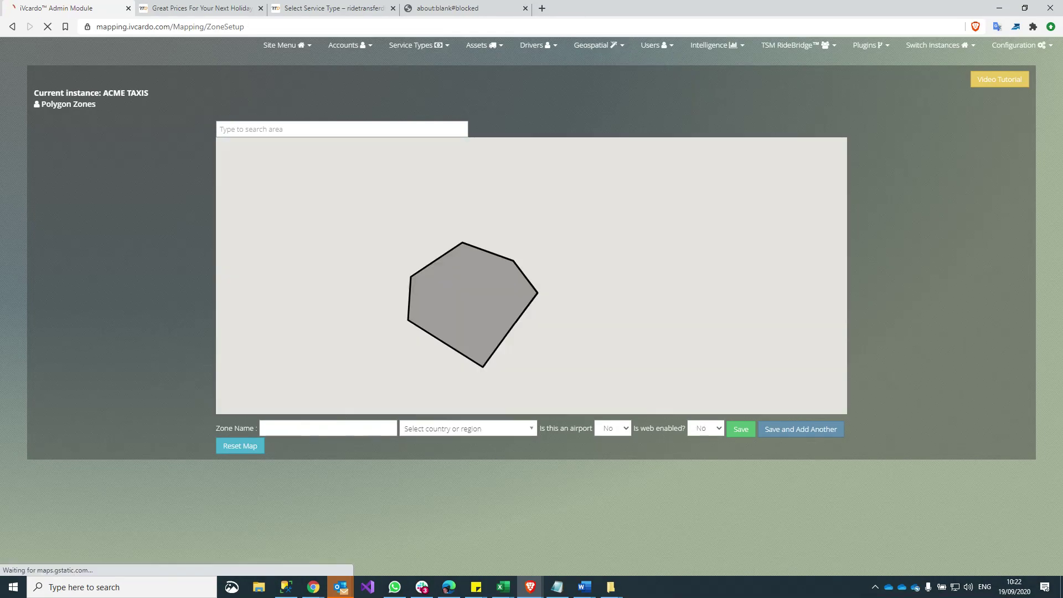
click(375, 194)
click(475, 202)
click(434, 237)
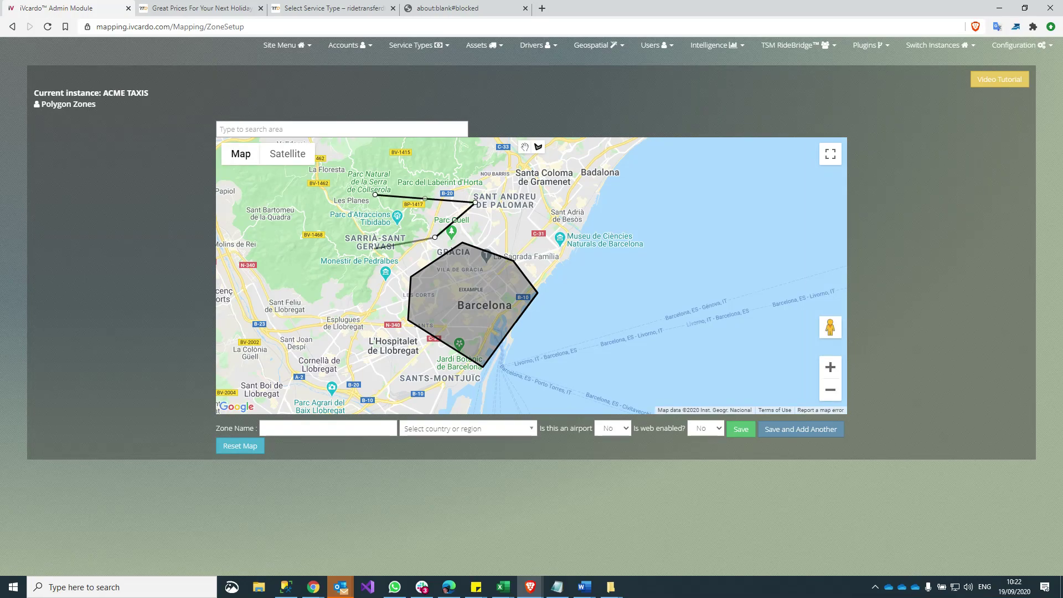
click(375, 247)
click(376, 194)
Reshape the new polygon's lower edge so that it meets the northern boundary of the BCN Centre zone
mouse_move(425, 269)
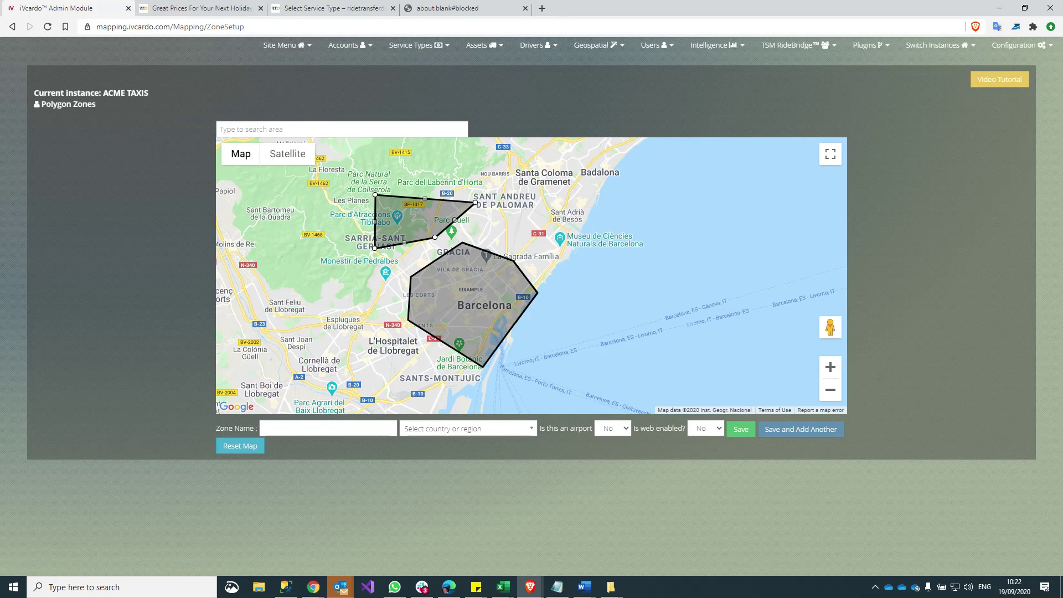
click(830, 390)
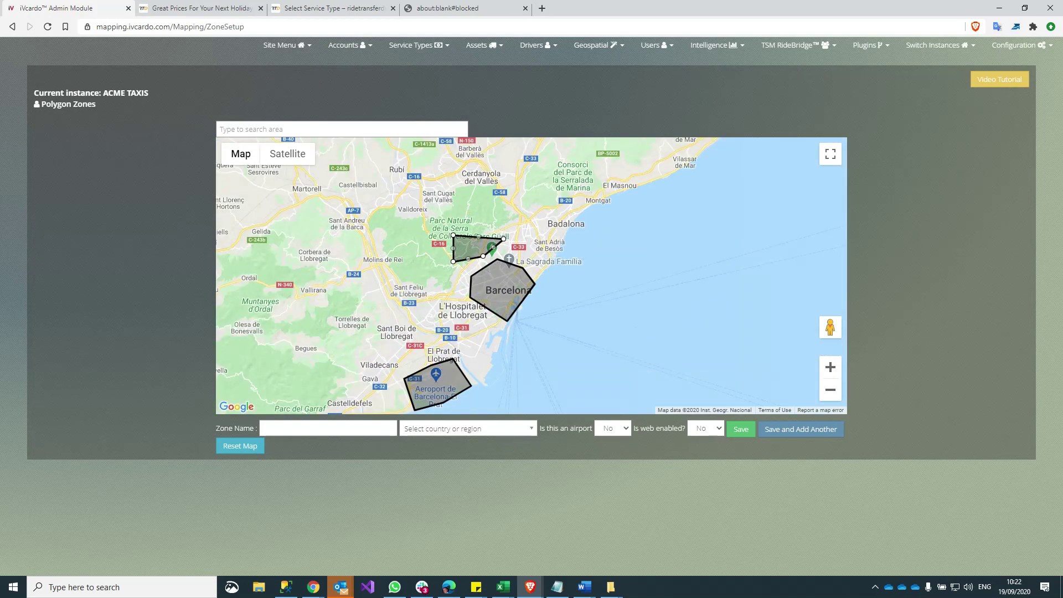
mouse_move(443, 367)
mouse_move(472, 280)
drag(482, 256, 488, 264)
drag(471, 272, 498, 257)
Start a new administrative level zone and load the area boundary for "harrow uk"
click(595, 45)
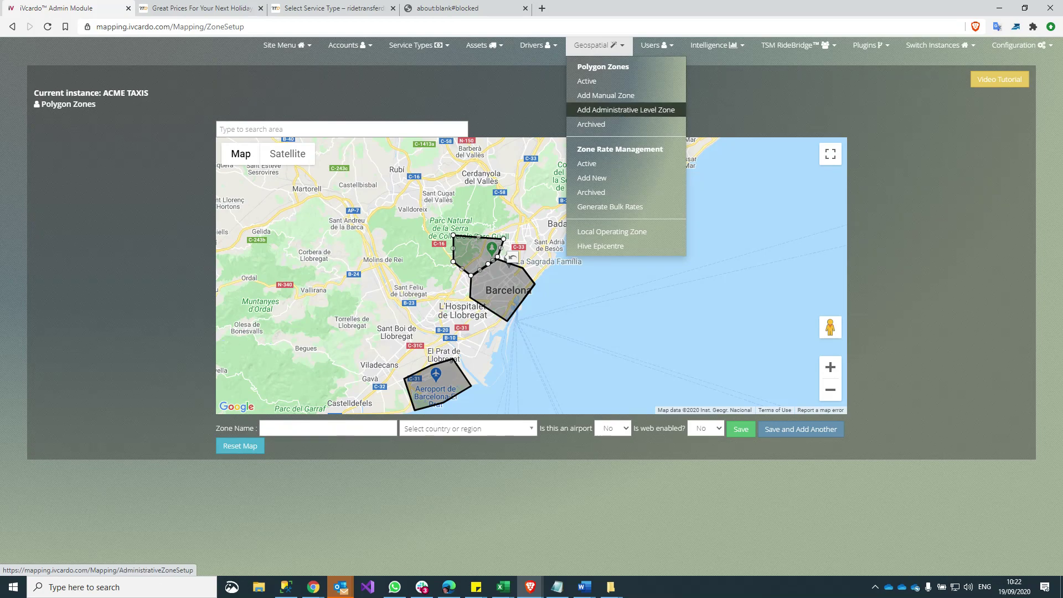
click(625, 110)
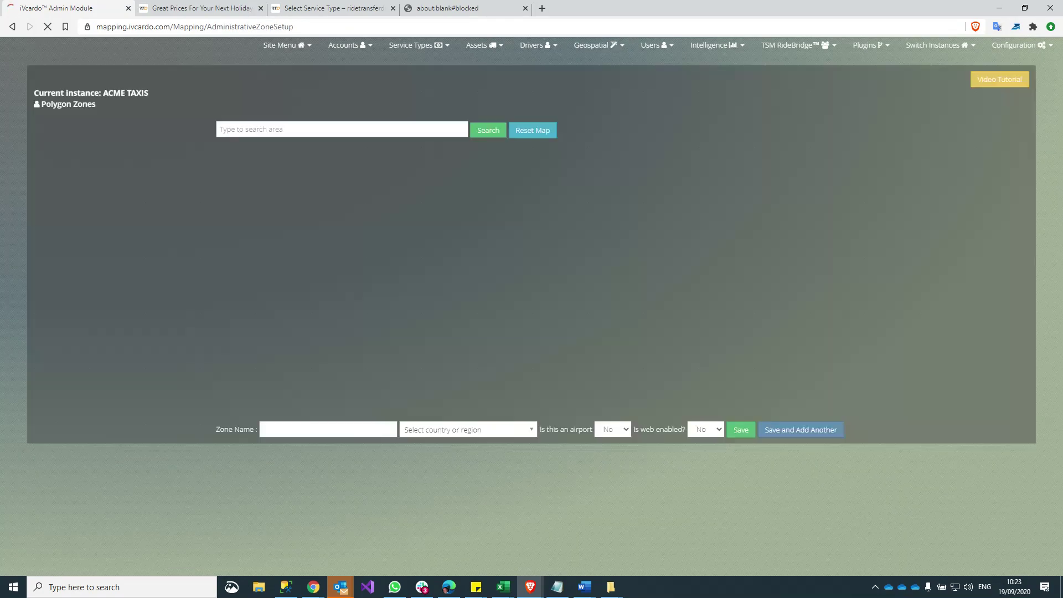
text(harrow)
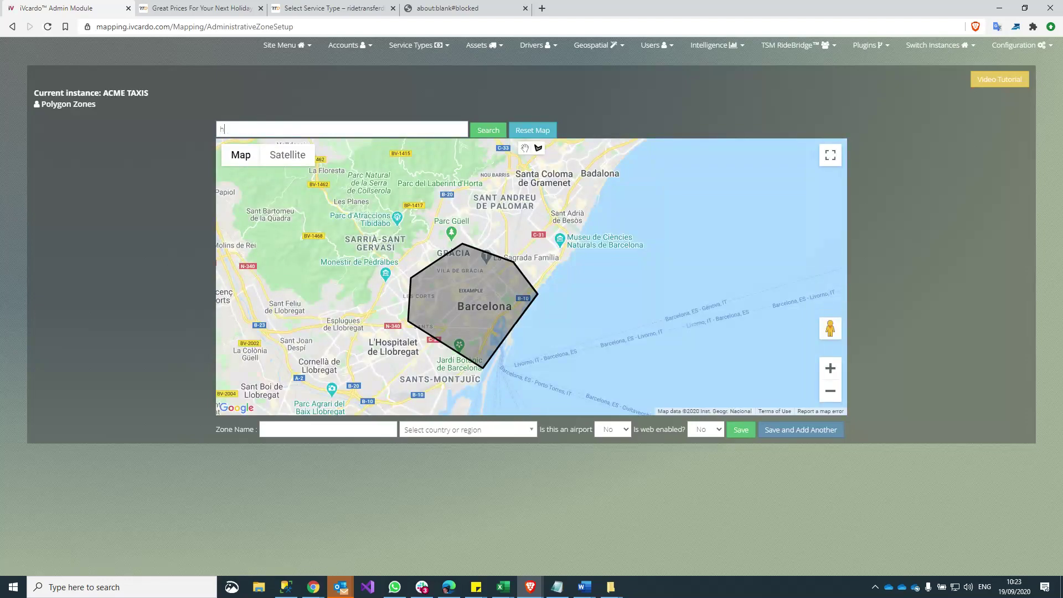
text( uk)
key(Return)
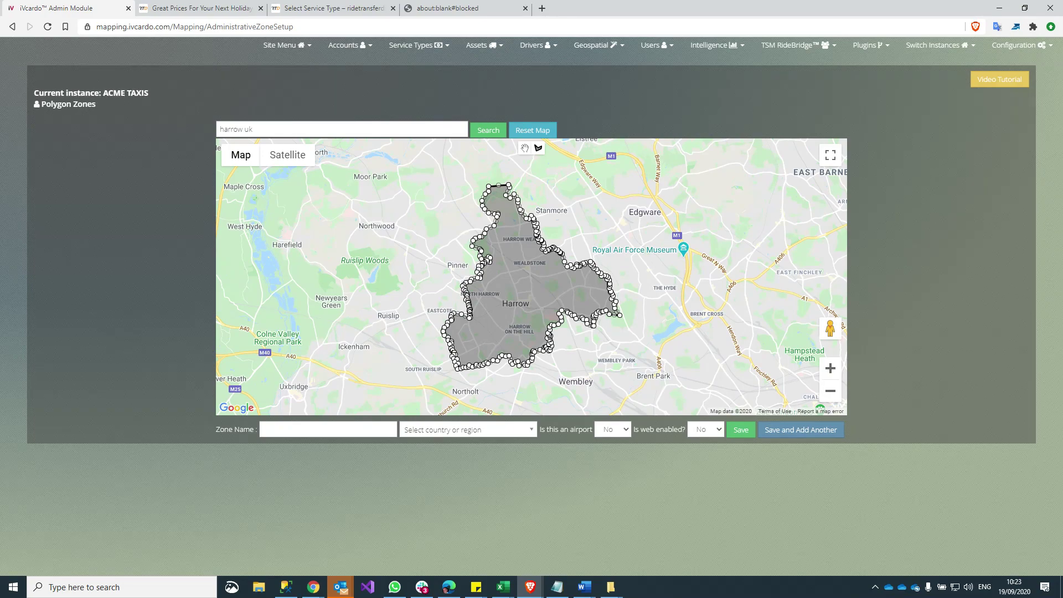
Load the administrative area boundary for "nerja spain" on the zone map
key(ctrl+a)
text(nerjaspain)
click(236, 129)
click(487, 130)
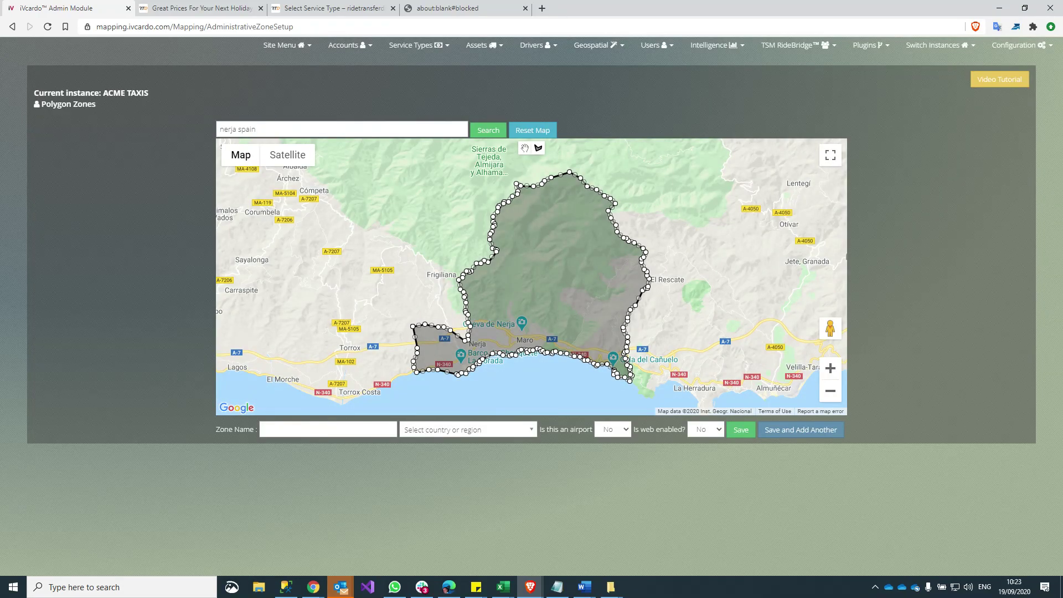
Try to load an administrative area boundary for the US zip code search "11070 us"
triple_click(240, 129)
text(11070 us)
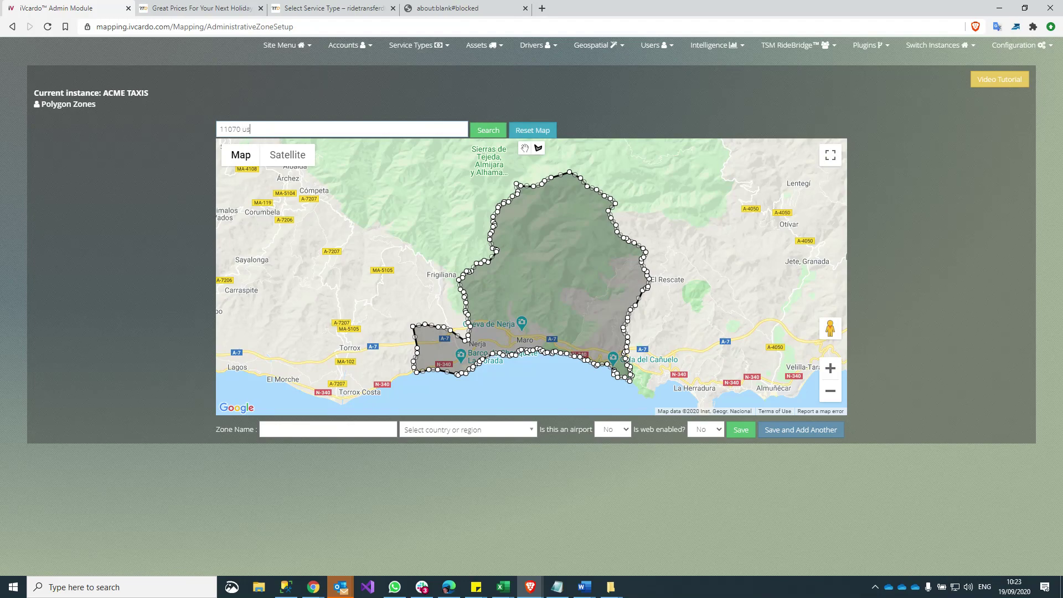
click(488, 130)
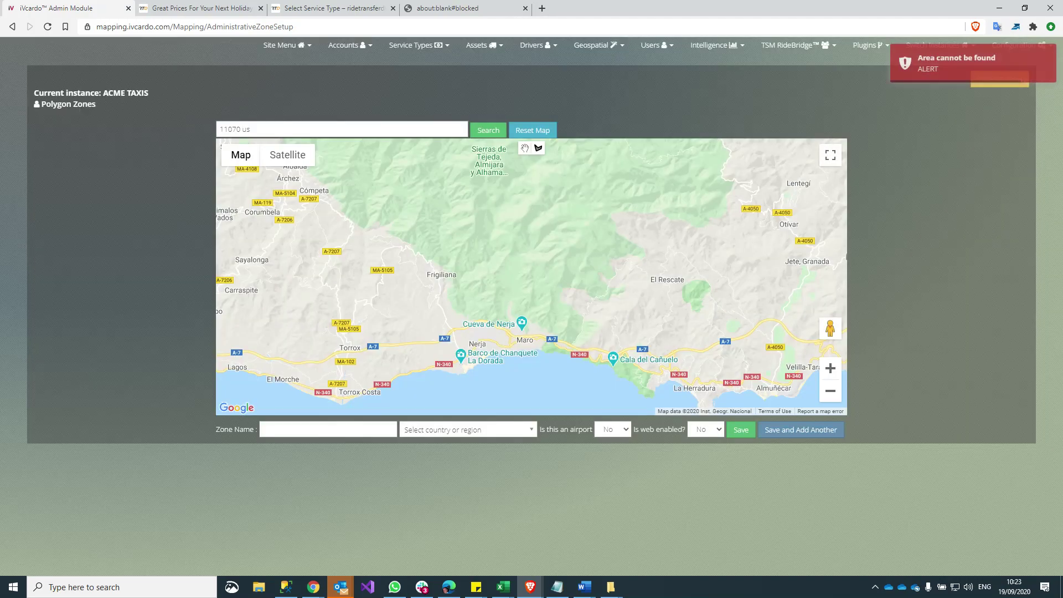
drag(253, 129, 216, 130)
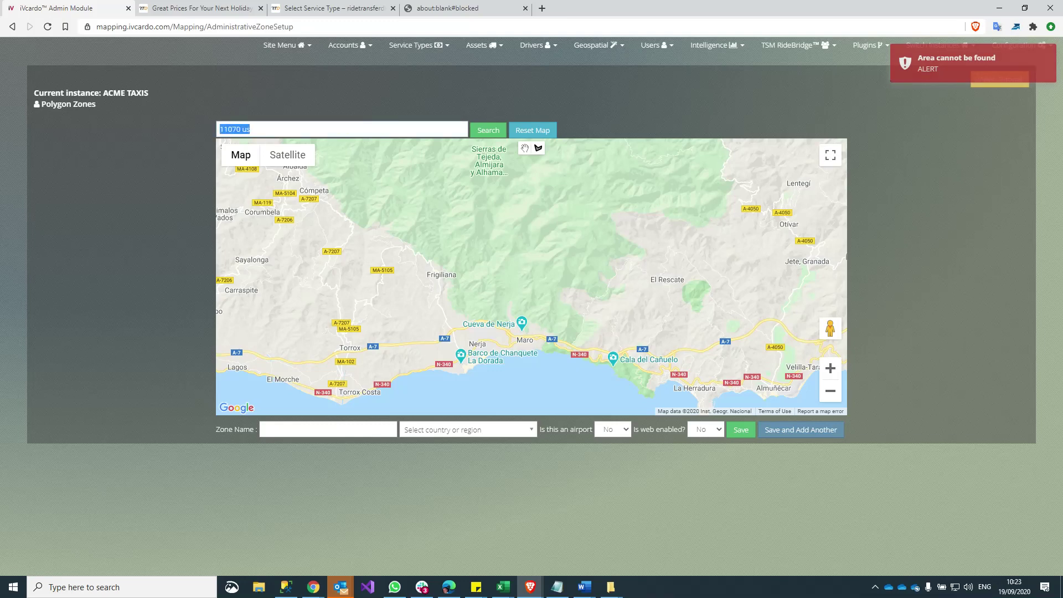
click(250, 129)
key(ctrl+a)
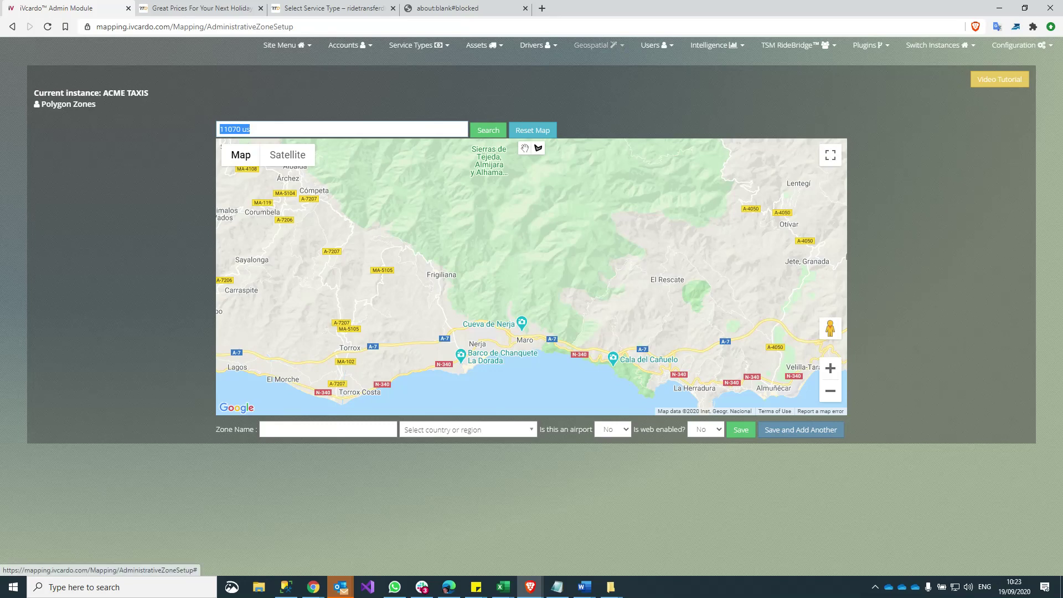
Generate bulk zone rates for the Website Plugin account from BCN Centre to BCN EL Prat
click(597, 45)
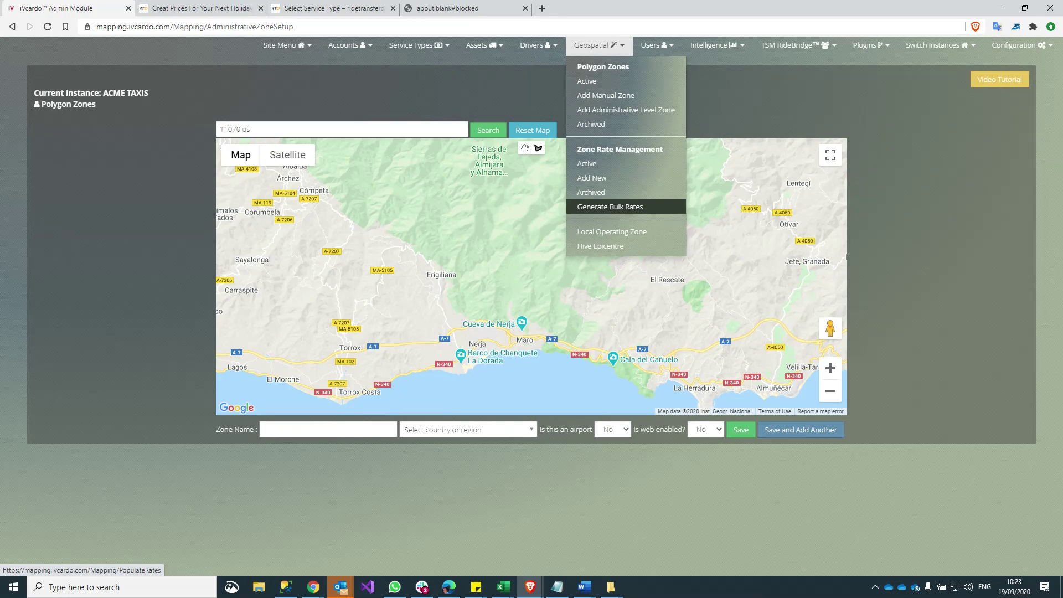
click(609, 207)
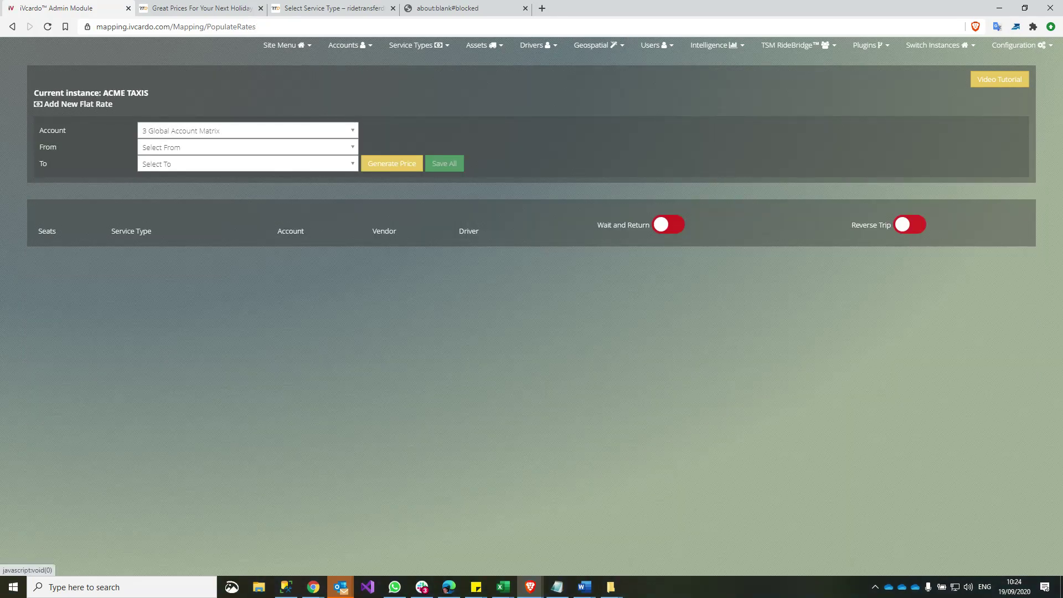
click(248, 131)
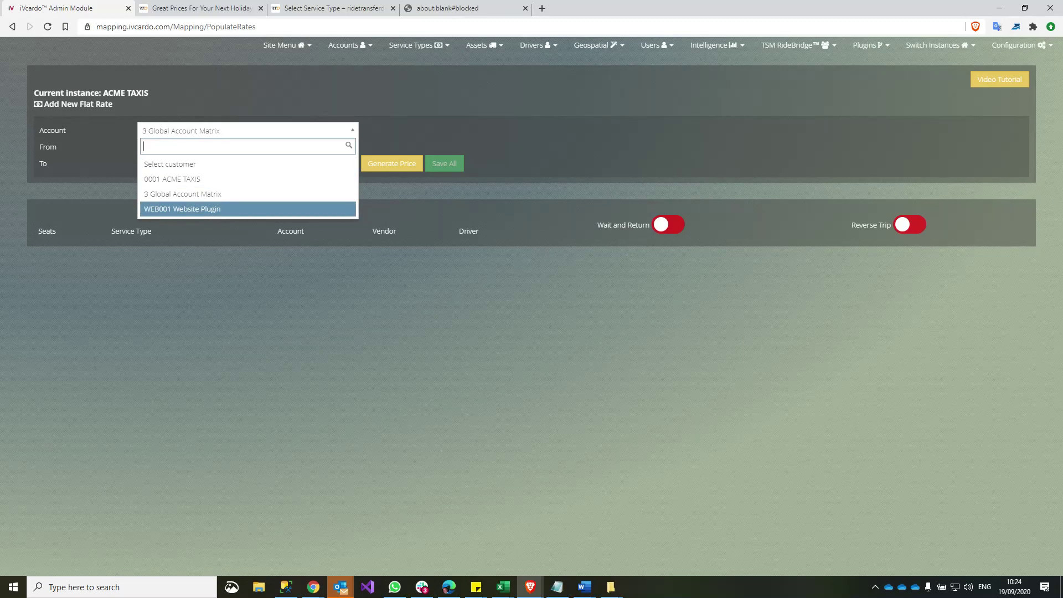
key(Return)
click(247, 148)
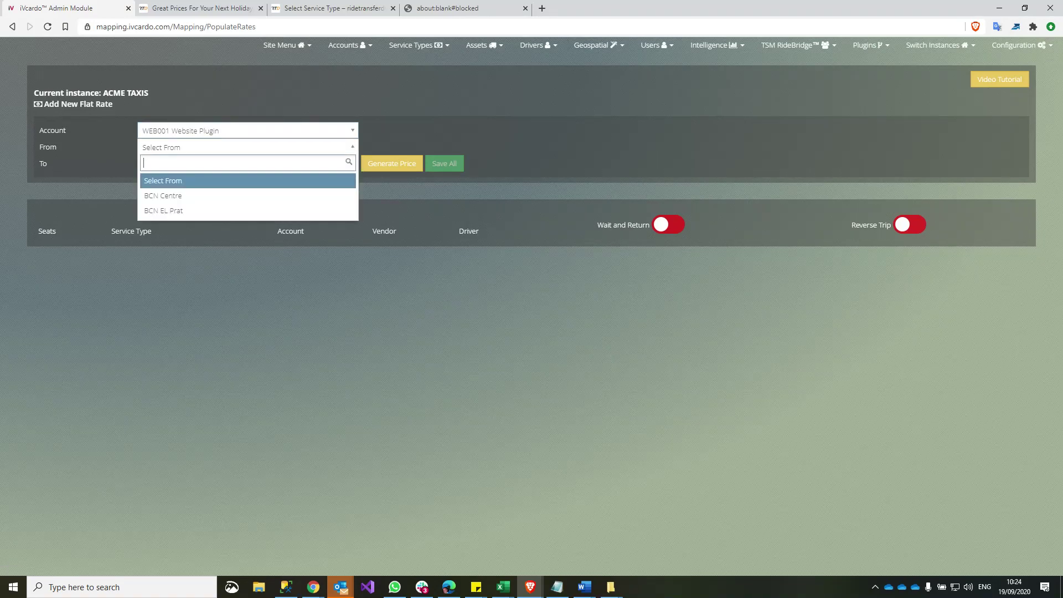
click(182, 196)
click(248, 163)
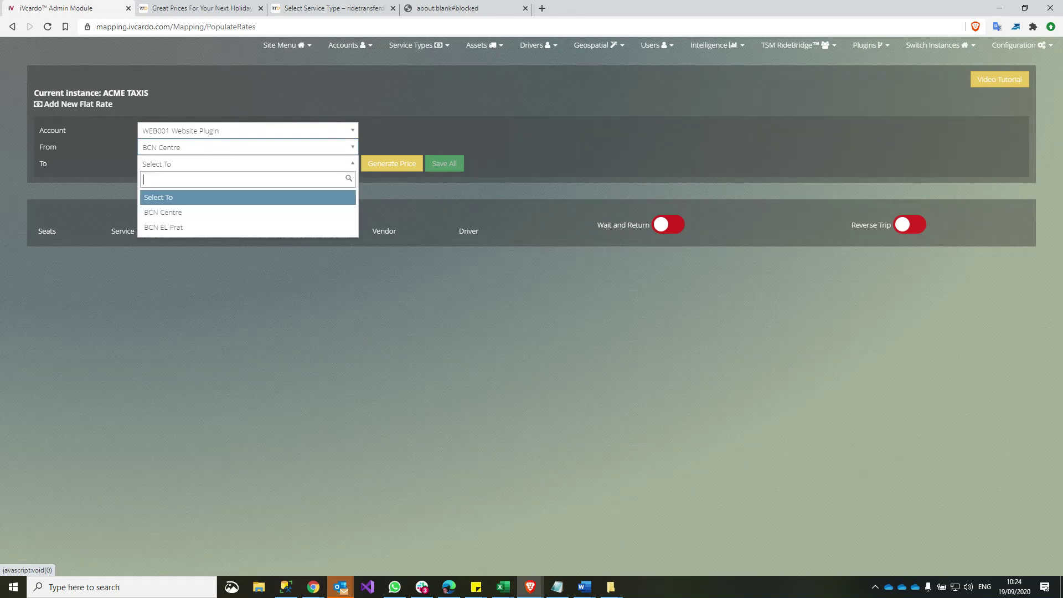
click(183, 227)
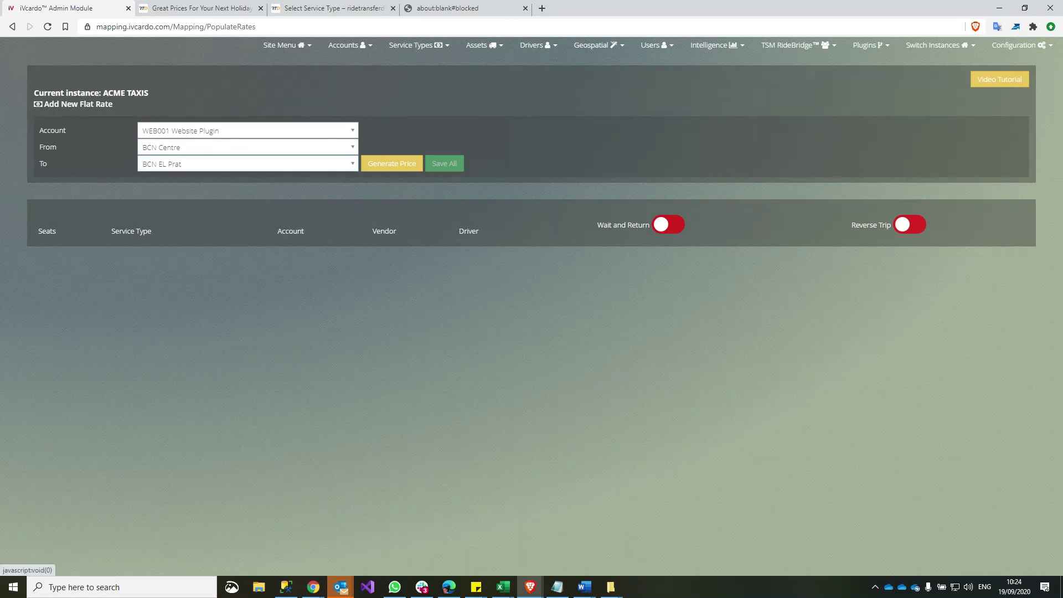
click(391, 164)
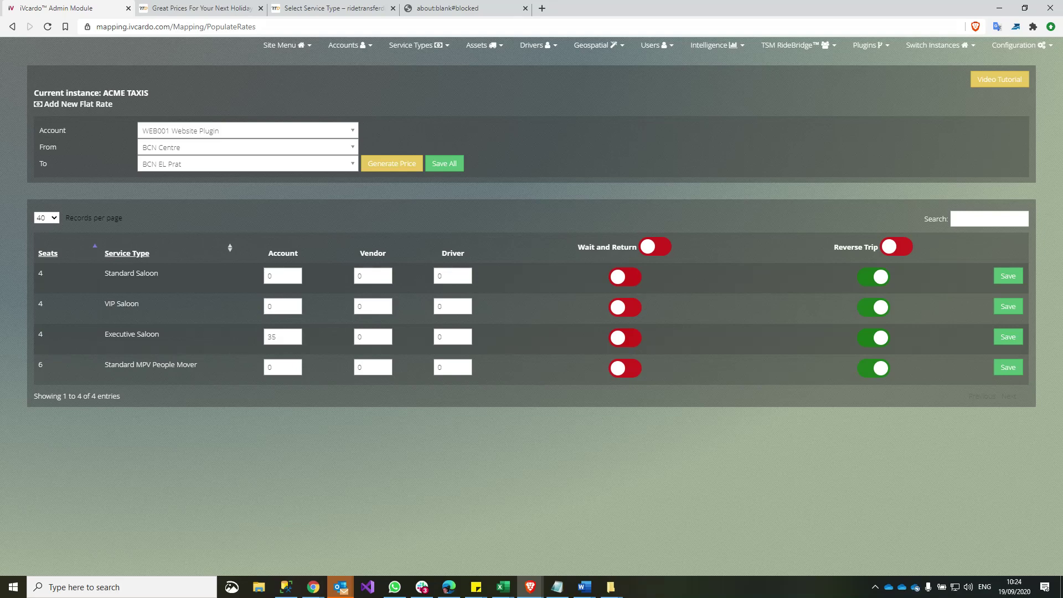
Set and save the account rates: Standard Saloon 45, VIP Saloon 55, Executive Saloon 40 and Standard MPV People Mover 40
click(419, 45)
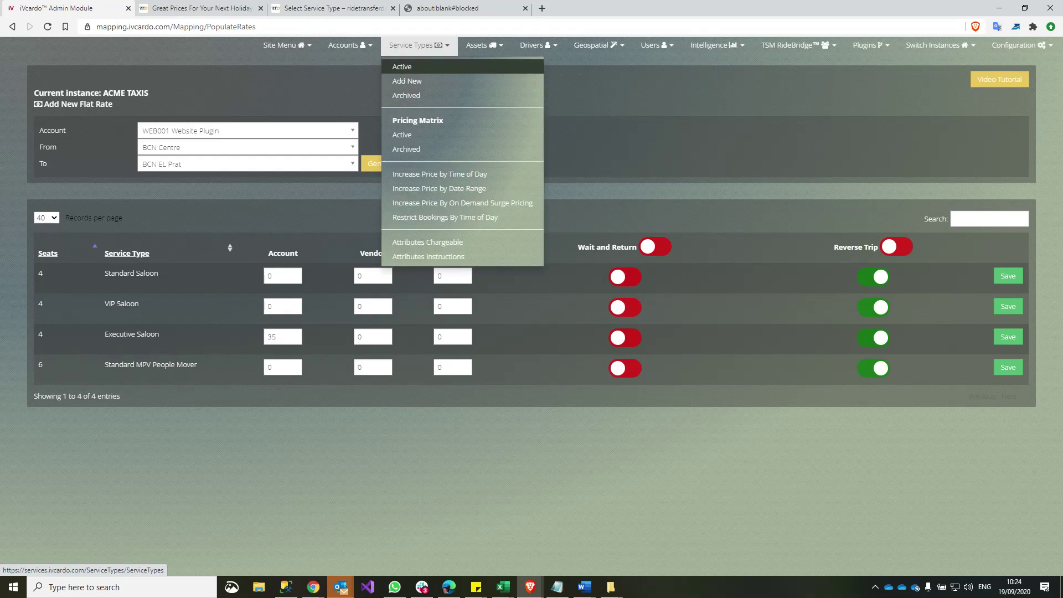
click(419, 46)
double_click(278, 275)
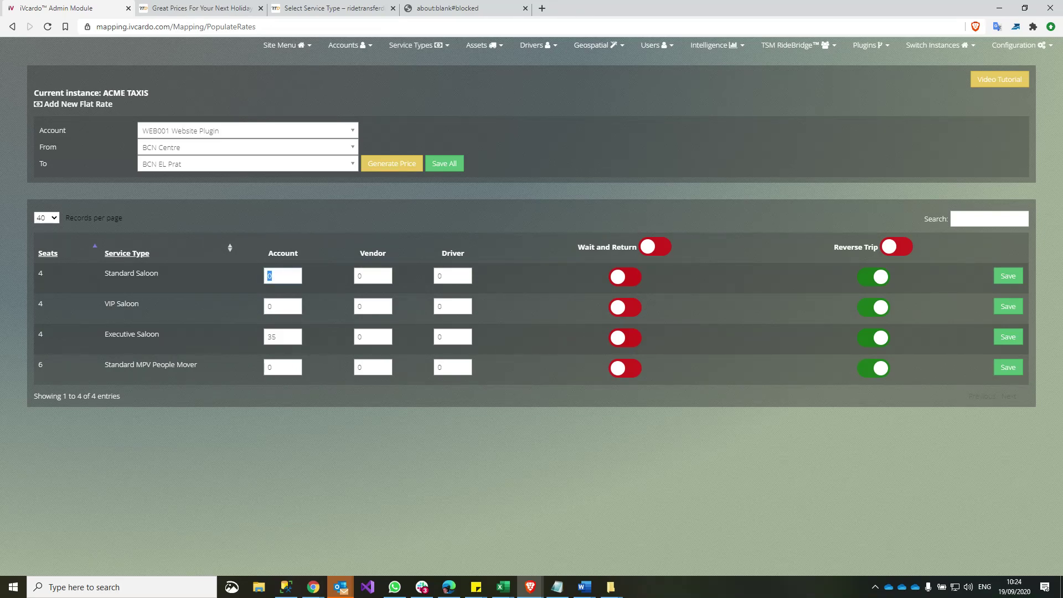
double_click(274, 336)
double_click(270, 276)
text(45)
key(Tab)
key(Tab)
key(Tab)
key(Tab)
text(55)
key(Tab)
key(Tab)
key(Tab)
key(Tab)
text(40)
key(Tab)
key(Tab)
key(Tab)
key(Tab)
text(40)
key(Tab)
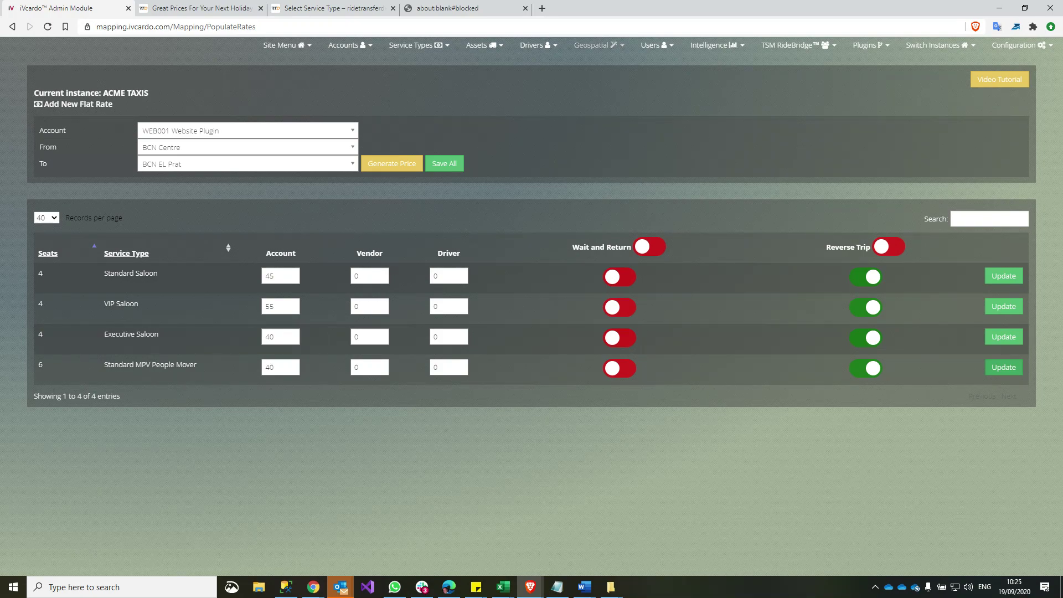
Open the active zone rates and archive the Standard Saloon rate belonging to the CC iVcardo Passenger App account
click(598, 46)
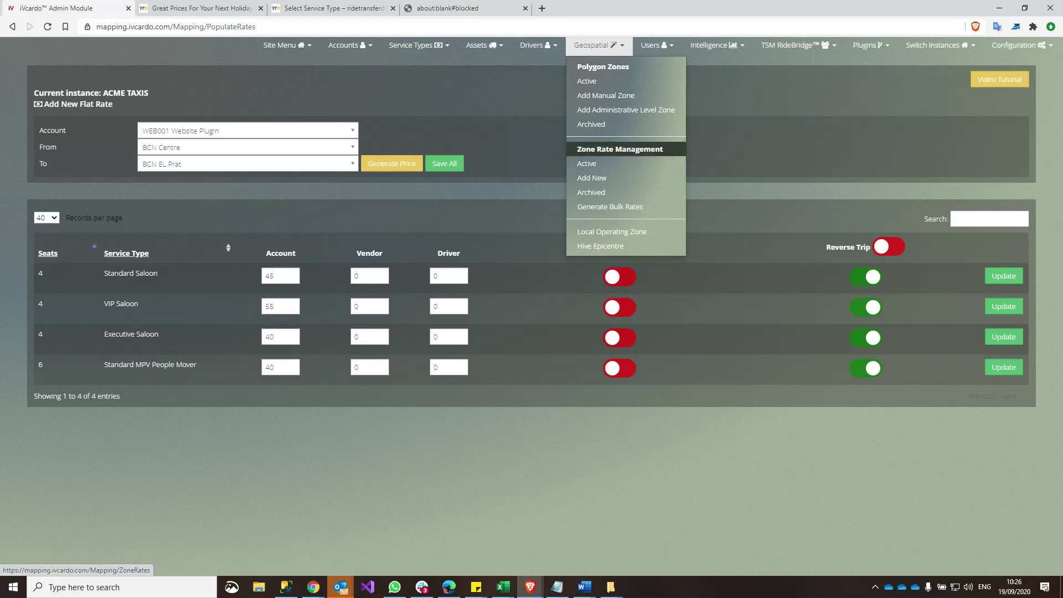
click(586, 163)
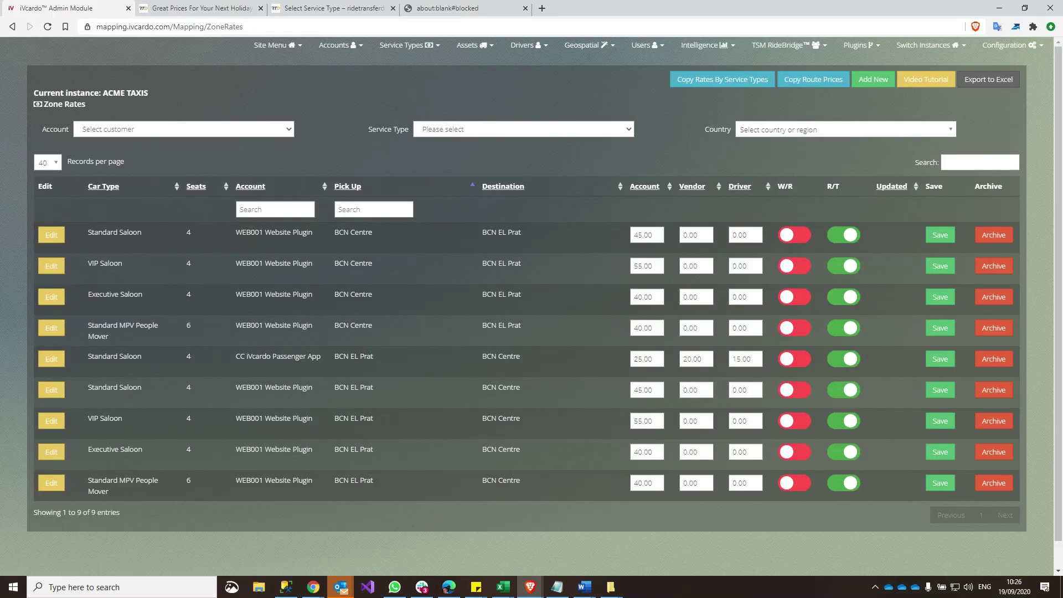
click(993, 359)
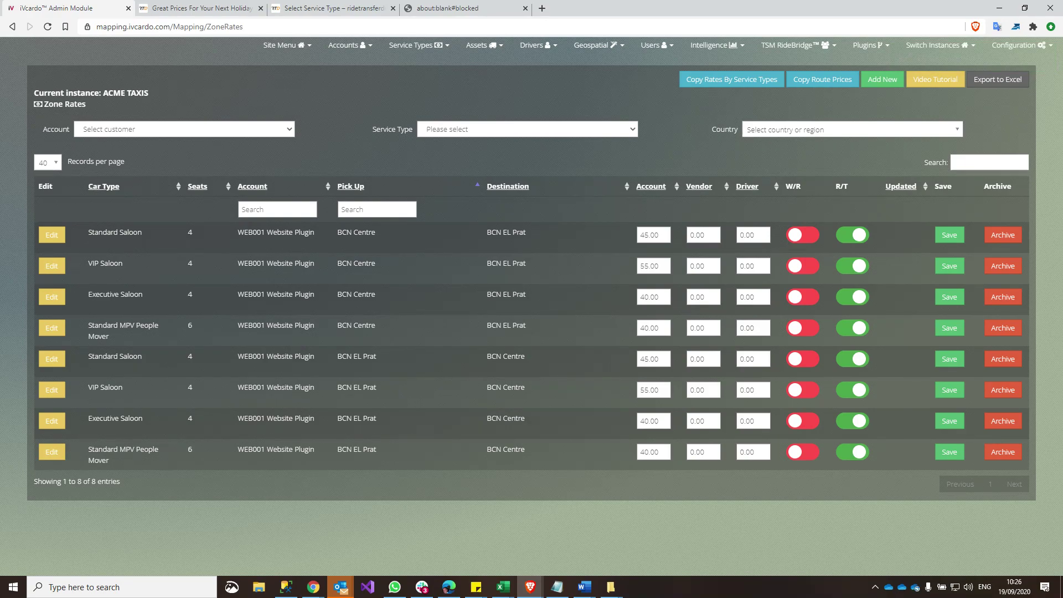
Set and save the BCN EL Prat to BCN Centre account rates: Standard Saloon 50, VIP Saloon 60 and Executive Saloon 45
drag(342, 356, 525, 356)
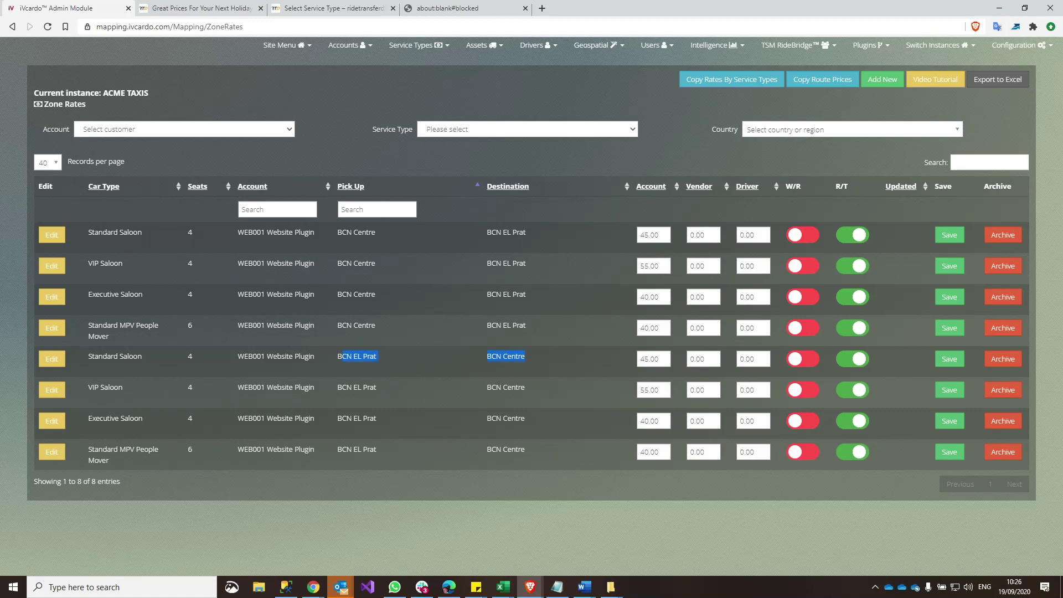
click(526, 365)
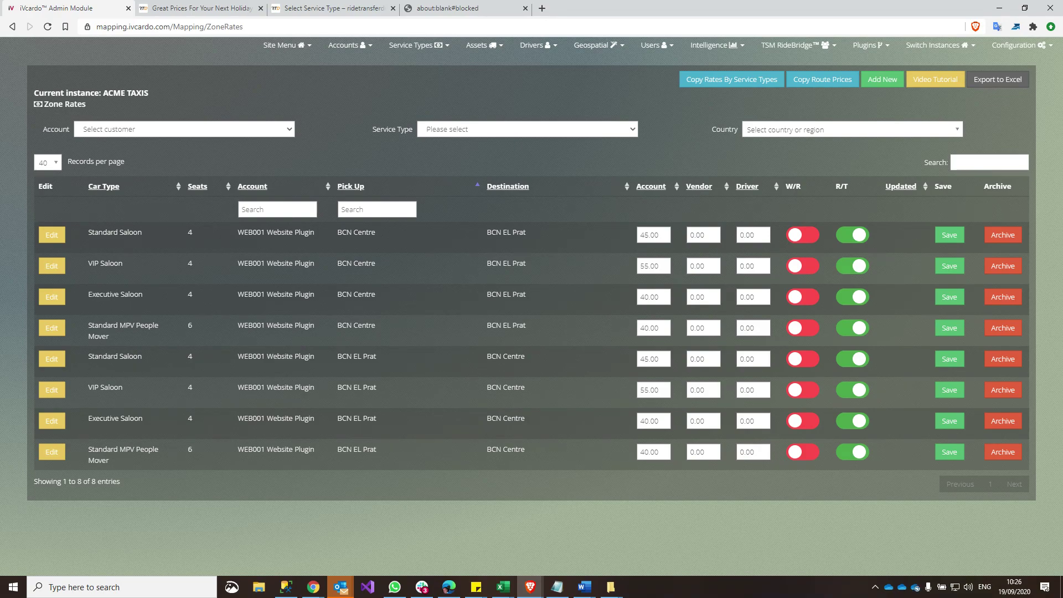
drag(114, 356, 119, 449)
click(119, 450)
double_click(650, 359)
text(50)
double_click(649, 390)
text(60)
double_click(649, 421)
text(45)
click(949, 358)
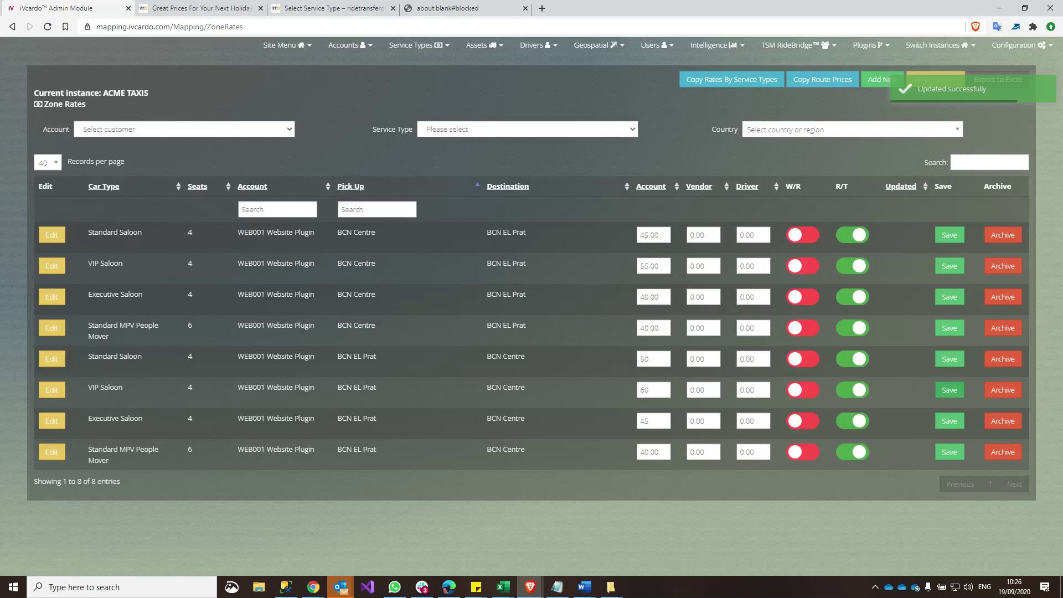
click(949, 390)
click(949, 421)
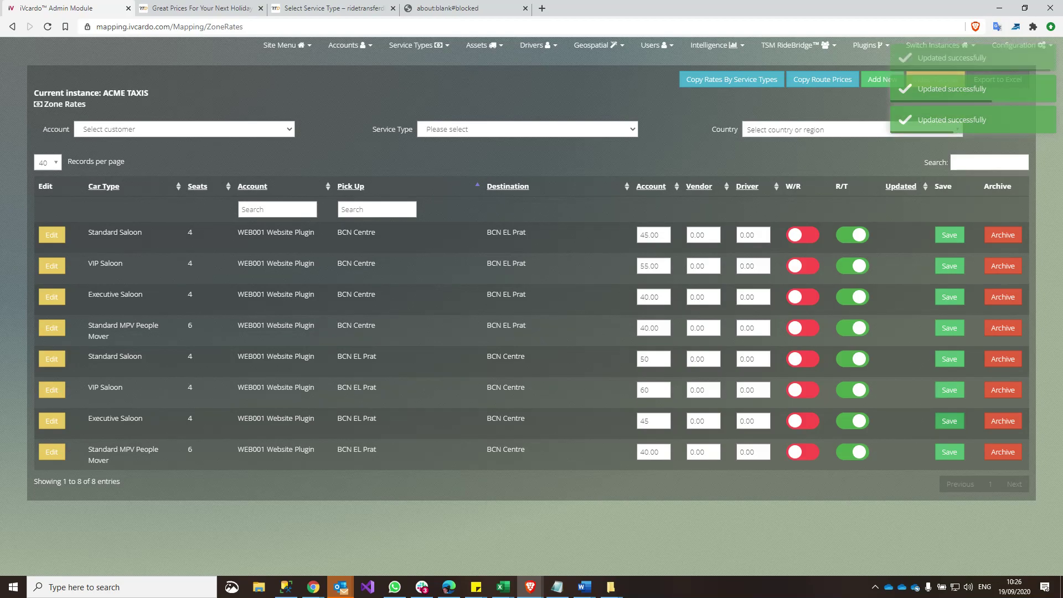
Set and save the Standard MPV People Mover account rate from BCN EL Prat to BCN Centre as 45
double_click(649, 452)
text(45)
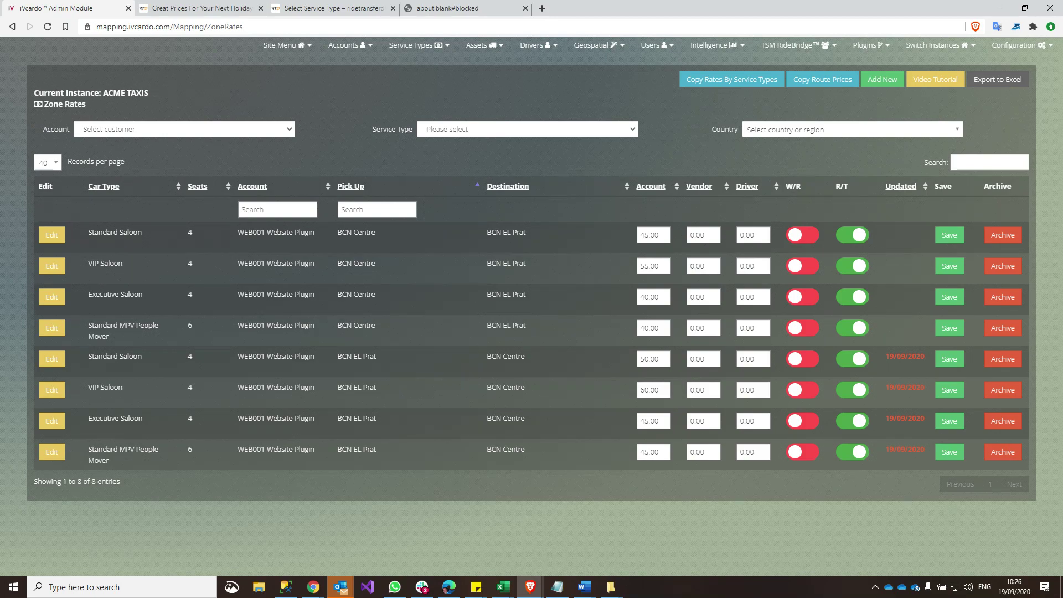
drag(886, 357, 920, 357)
click(904, 357)
Switch to the RideTransferDirect website and examine the popular destination routes with their starting prices and journey distances
click(199, 8)
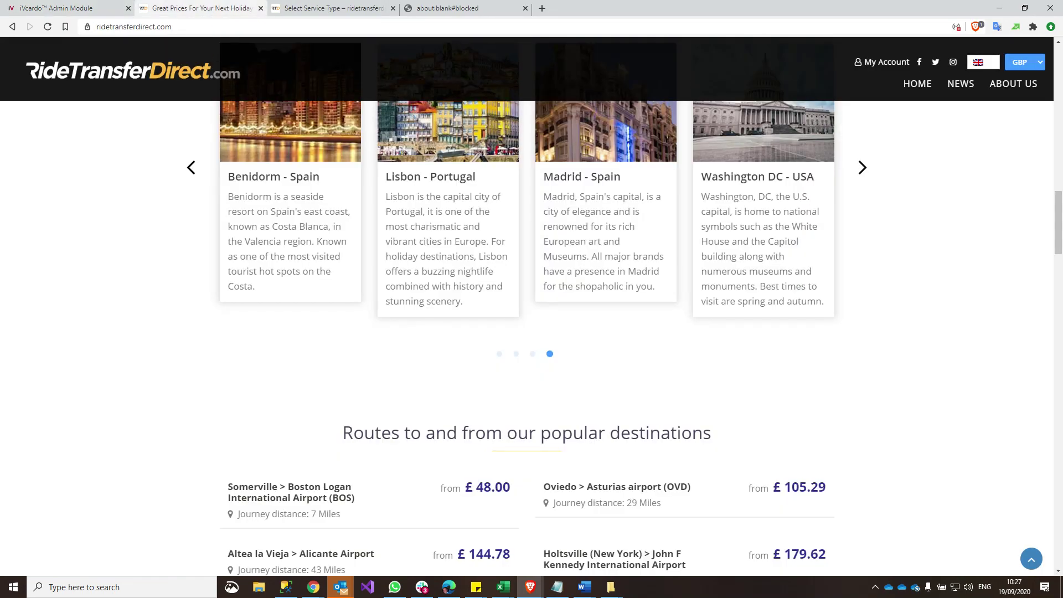
scroll(527, 337, down, 3)
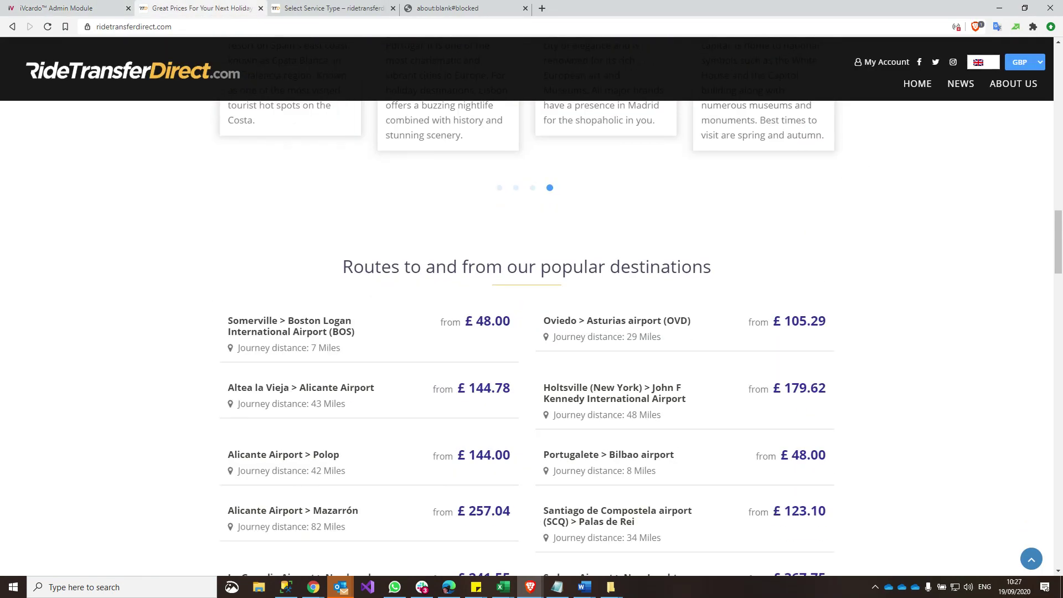
scroll(527, 338, down, 3)
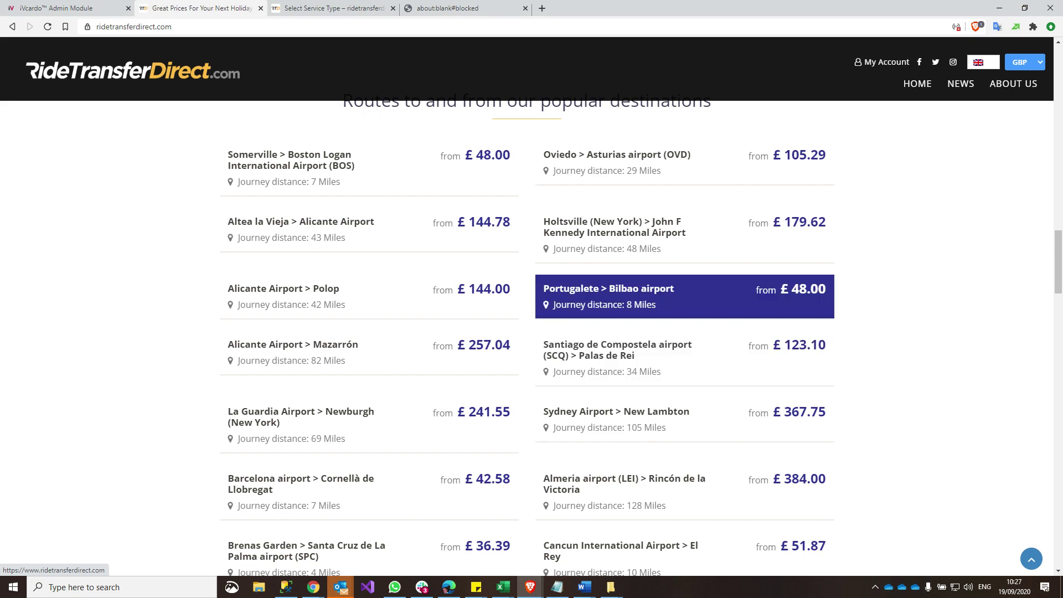
scroll(685, 344, down, 3)
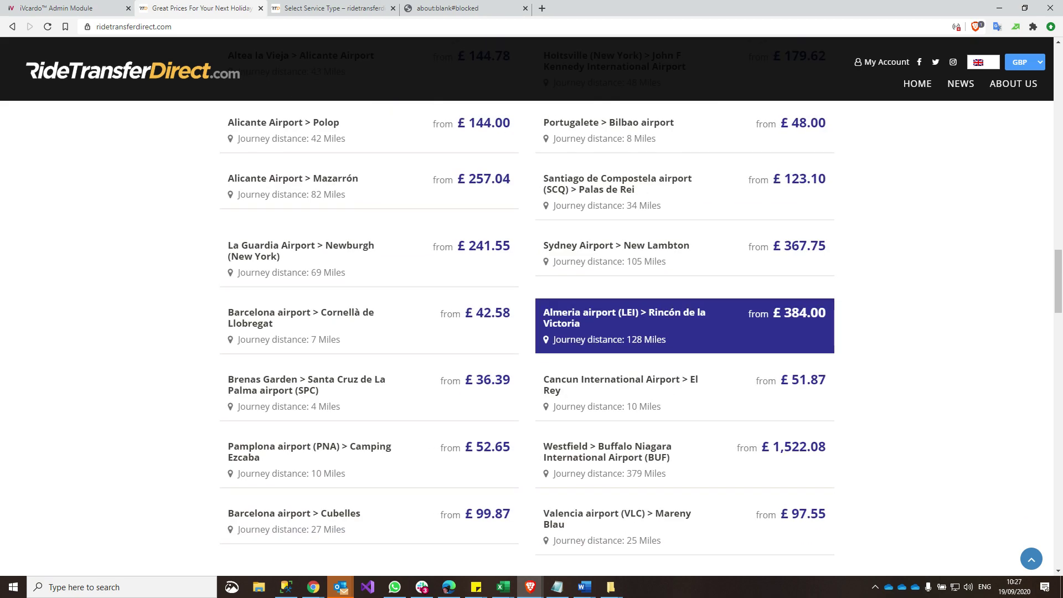
scroll(684, 343, down, 3)
scroll(685, 360, down, 2)
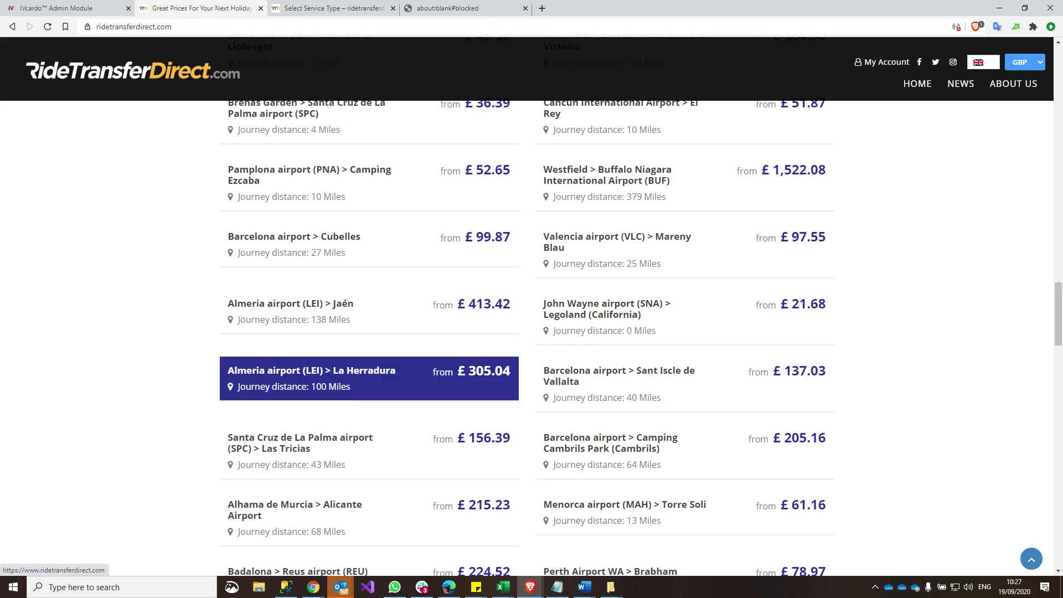
scroll(369, 431, down, 5)
scroll(370, 410, down, 8)
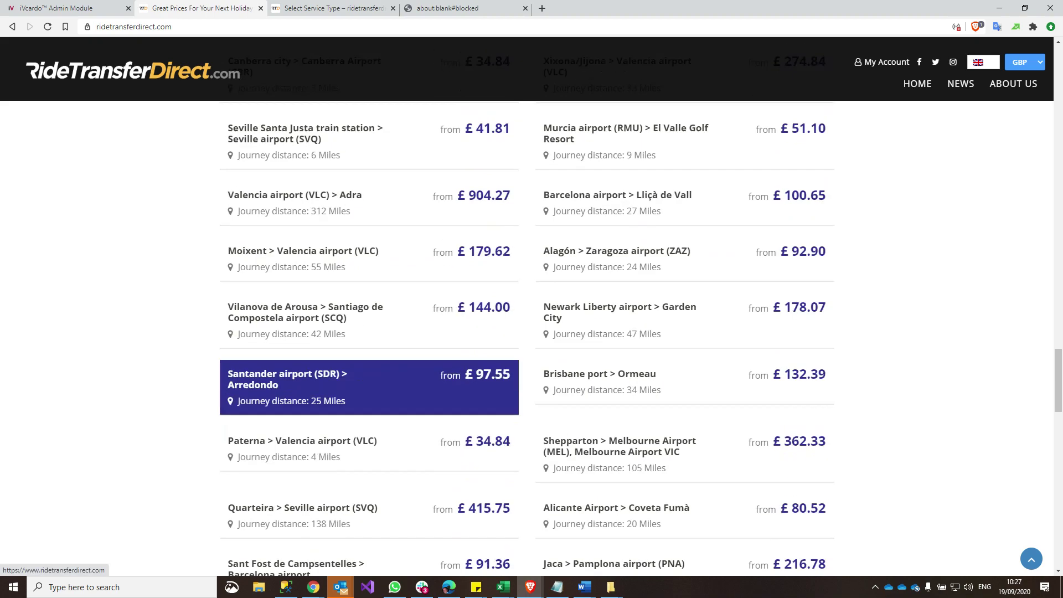
scroll(369, 382, down, 3)
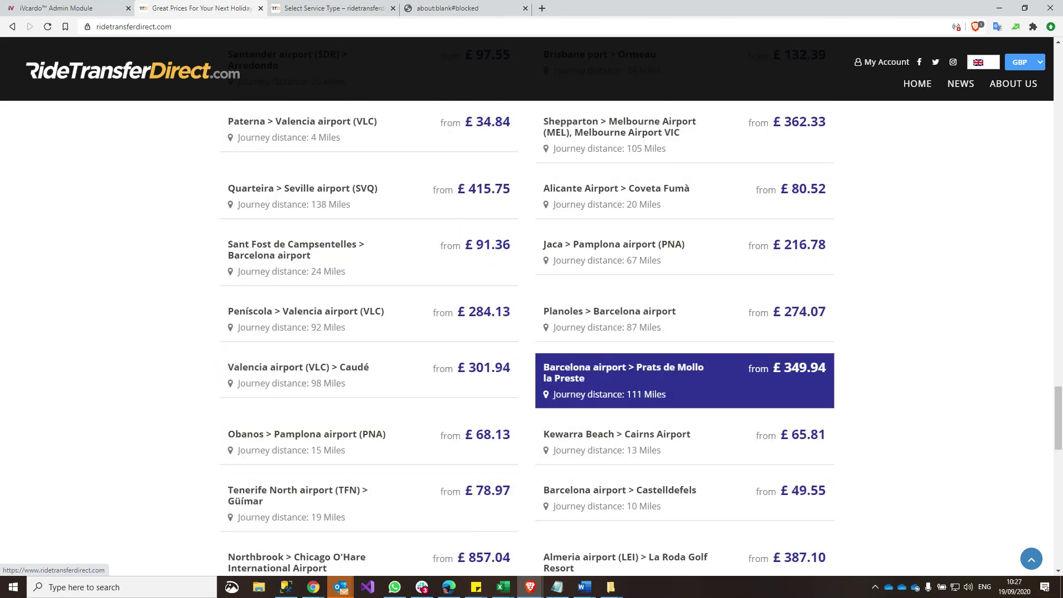
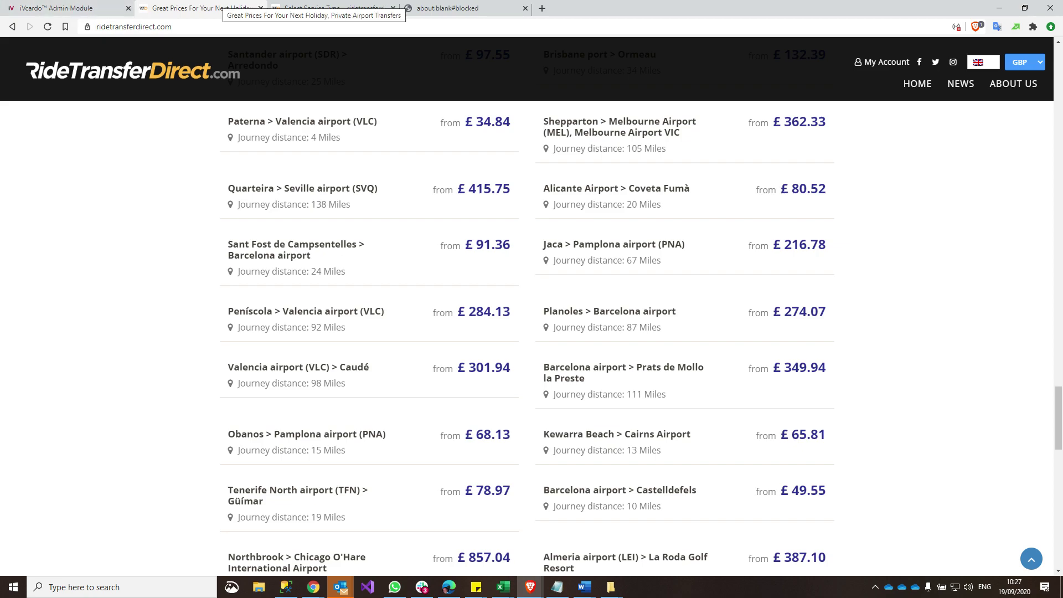
Return to the iVcardo admin module and open the list of active polygon zones
click(61, 8)
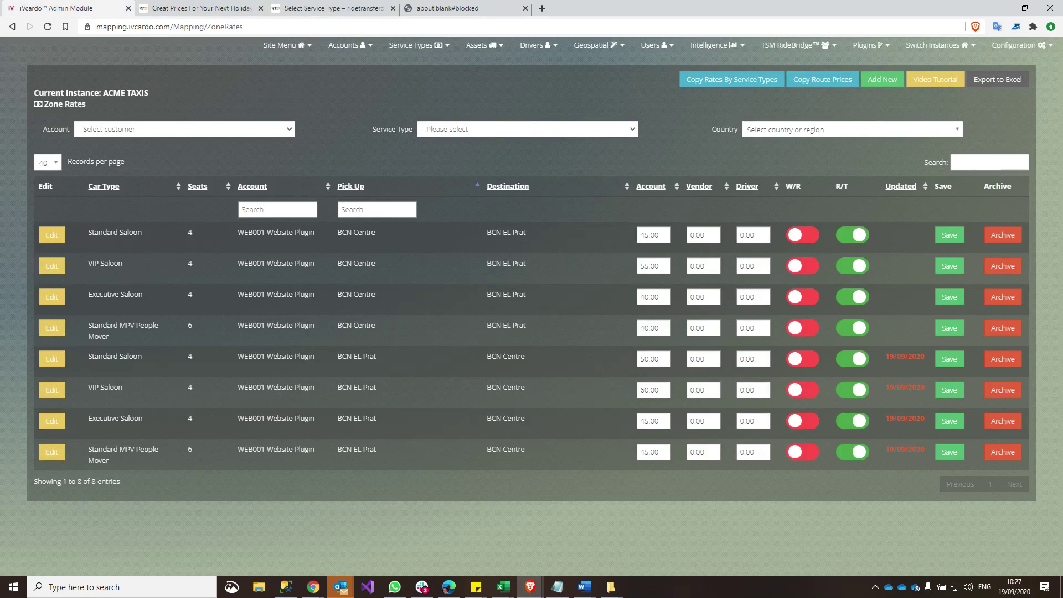
triple_click(347, 295)
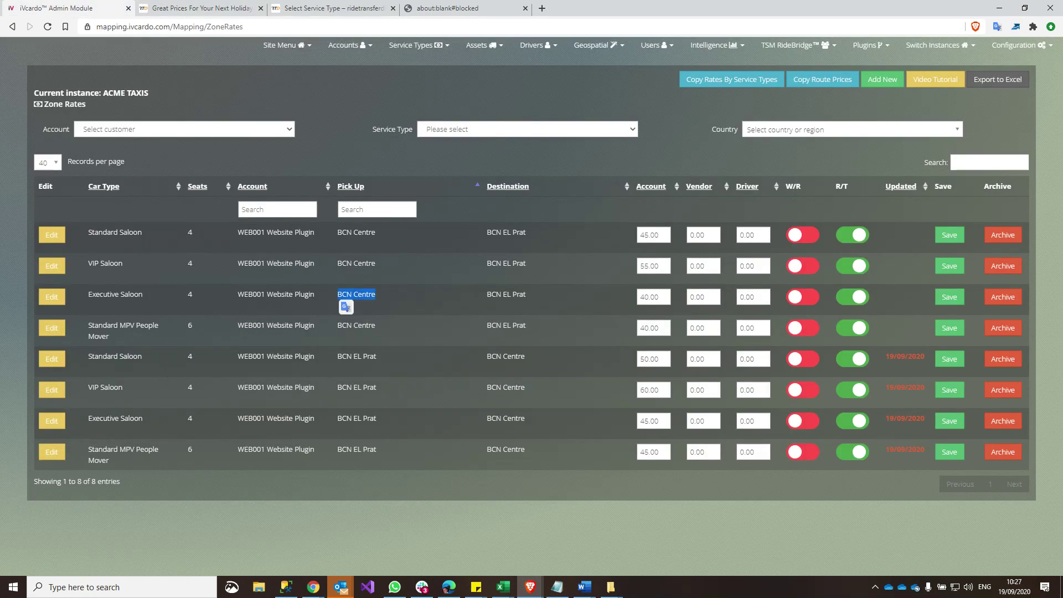
click(598, 46)
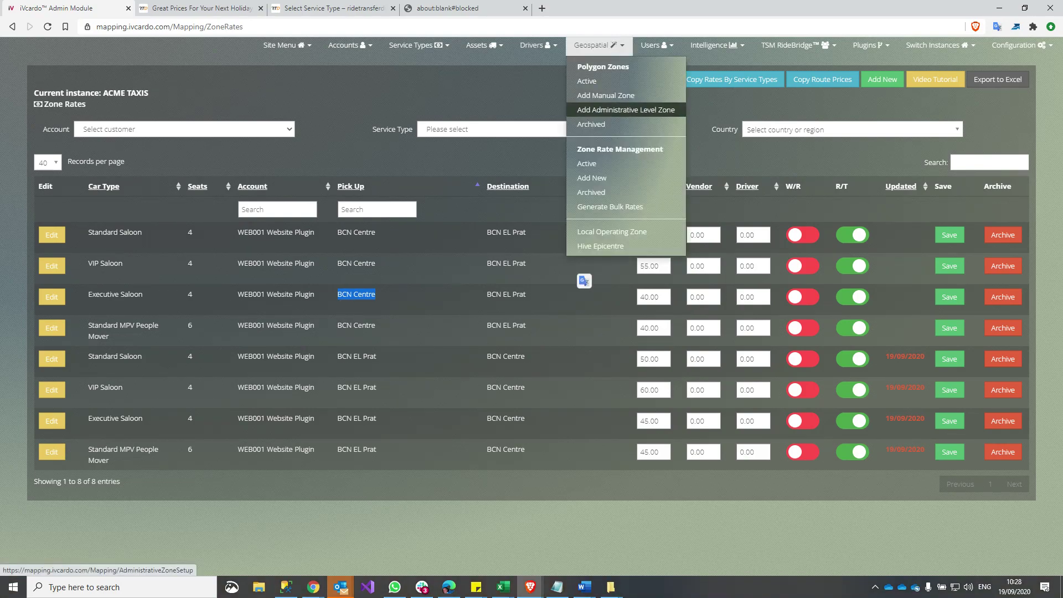
click(587, 81)
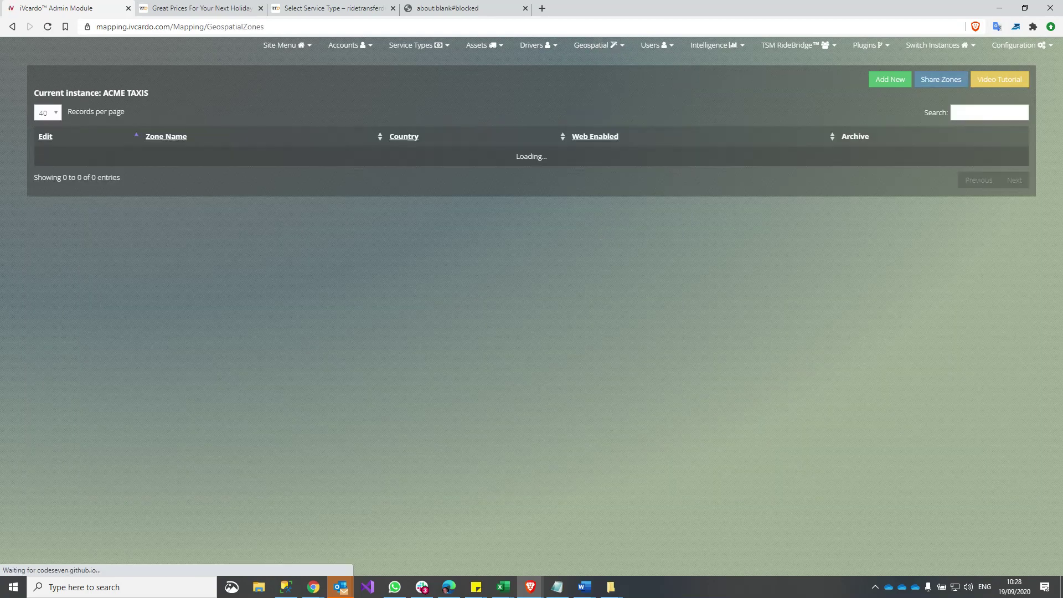
click(52, 159)
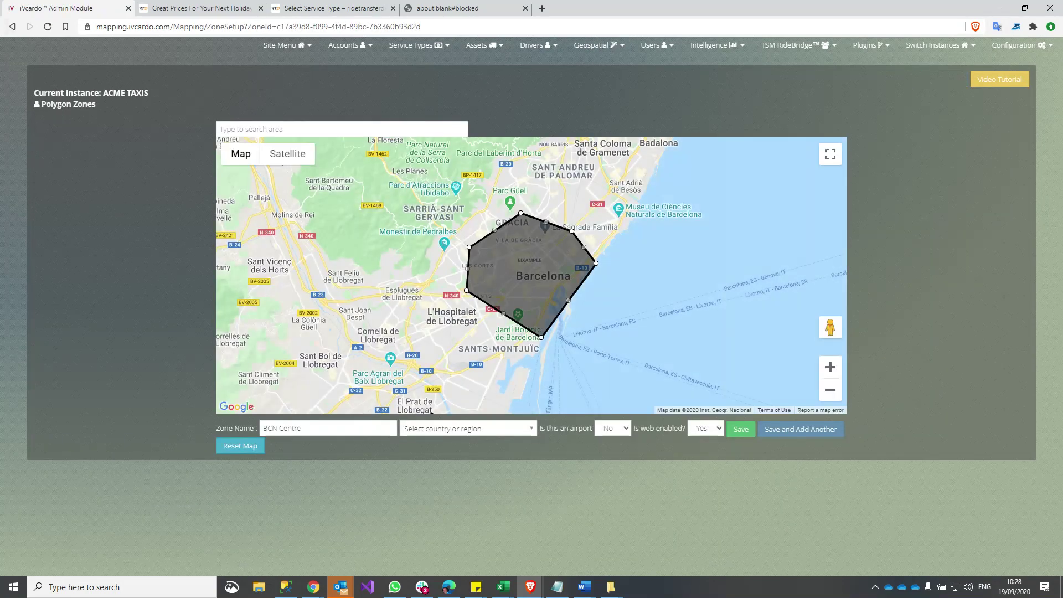
click(12, 26)
click(970, 159)
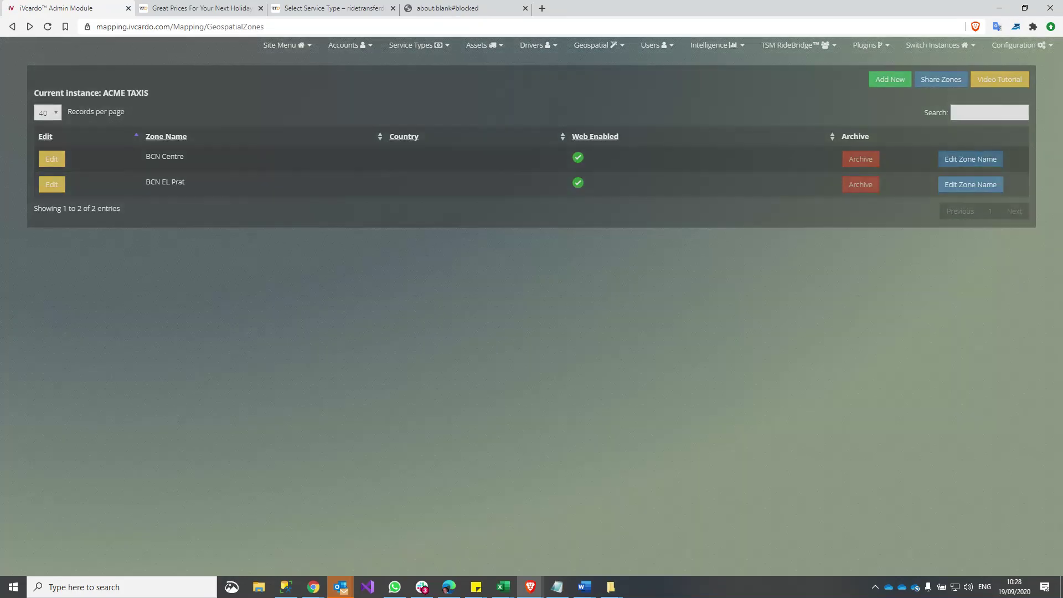
click(665, 175)
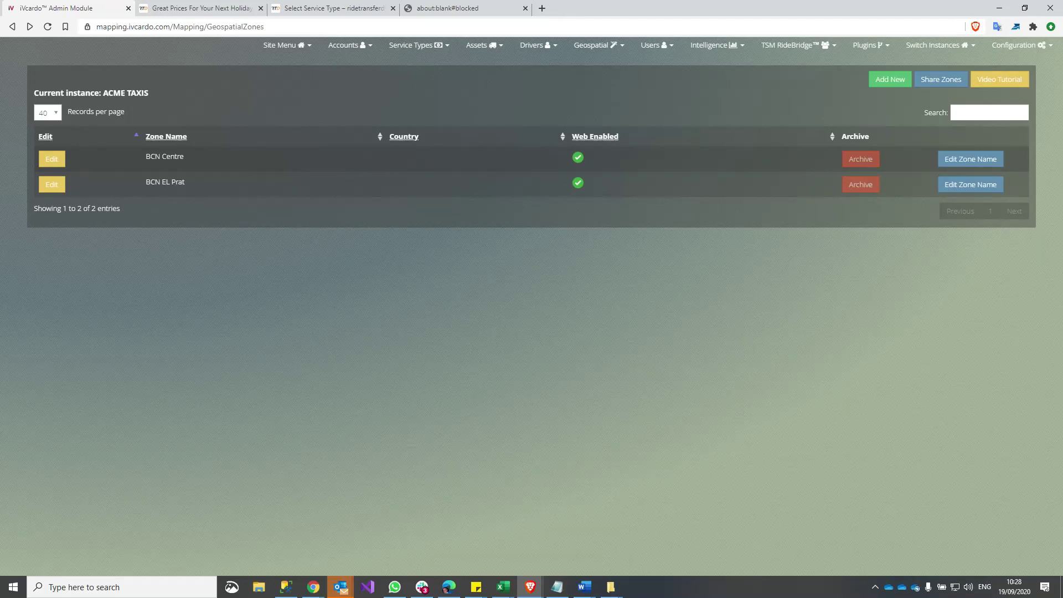
Rename the BCN Centre zone as Barcelona City, set its country to Spain and save the change
click(970, 159)
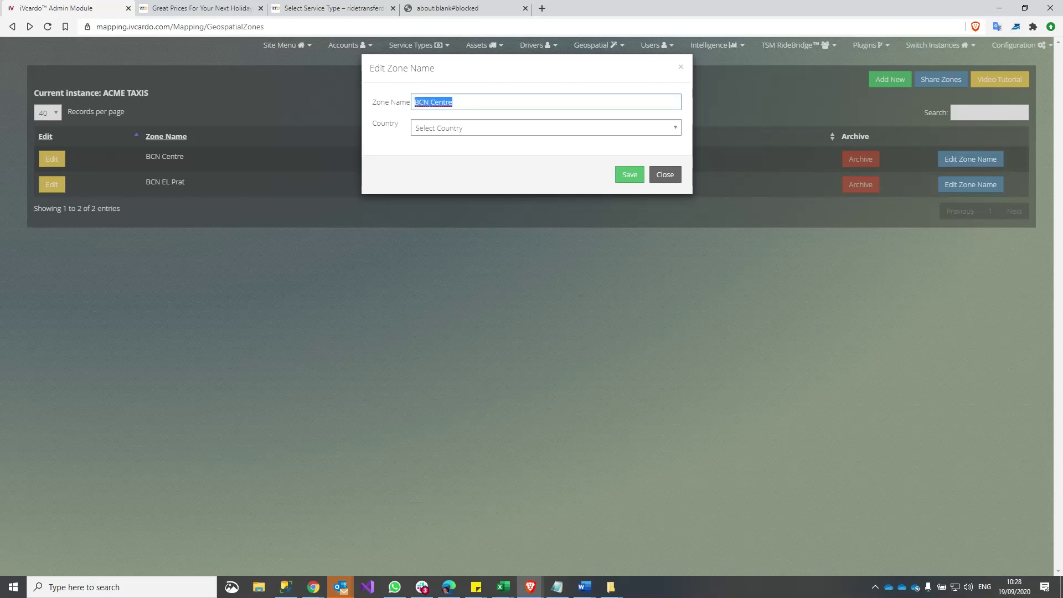
text(Barcelona )
text(Center)
key(BackSpace)
key(BackSpace)
key(BackSpace)
text(ity)
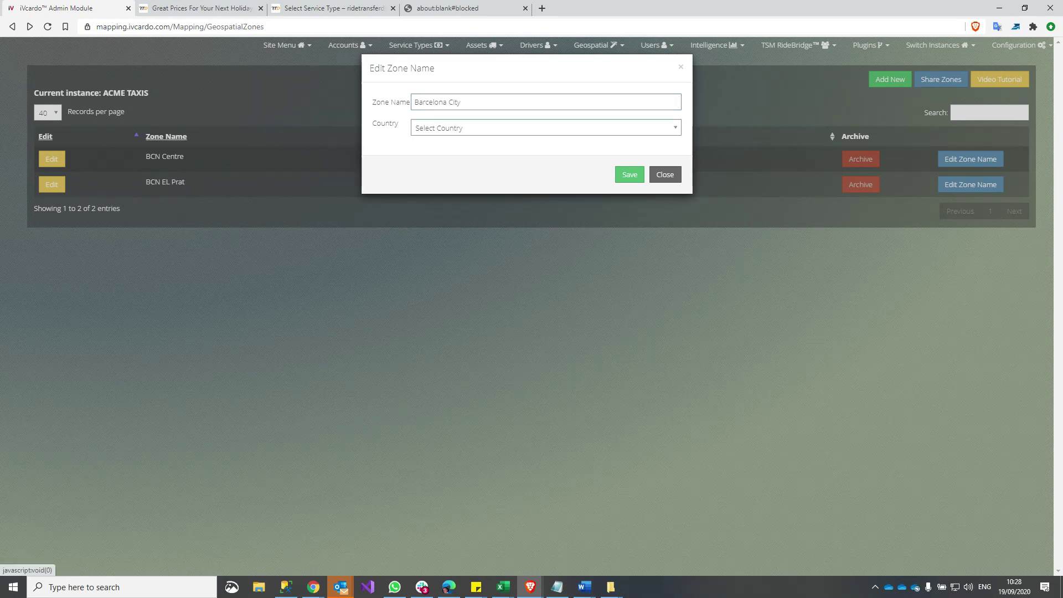
text(s)
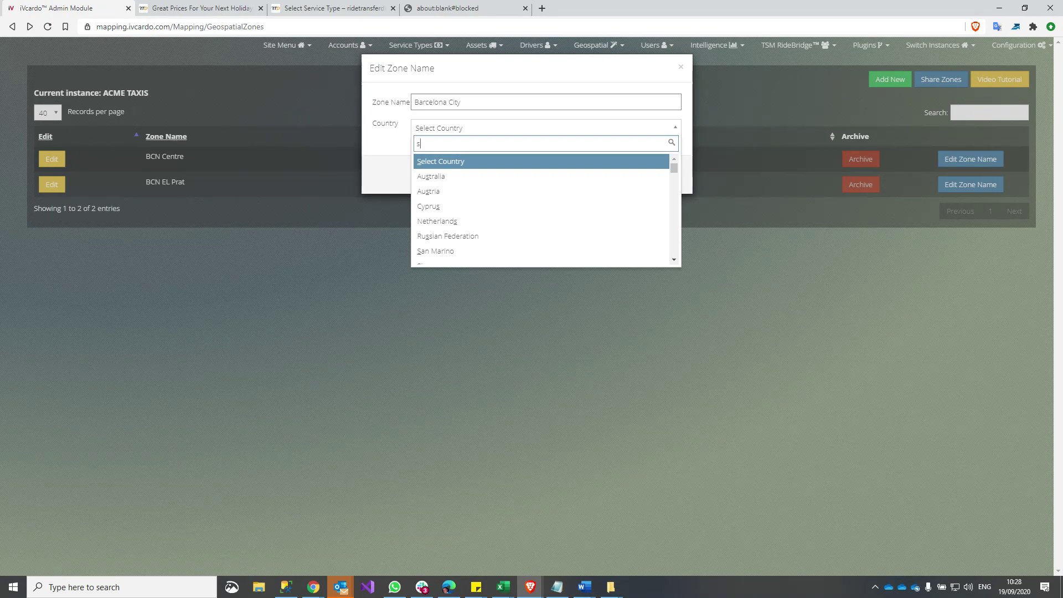
text(p)
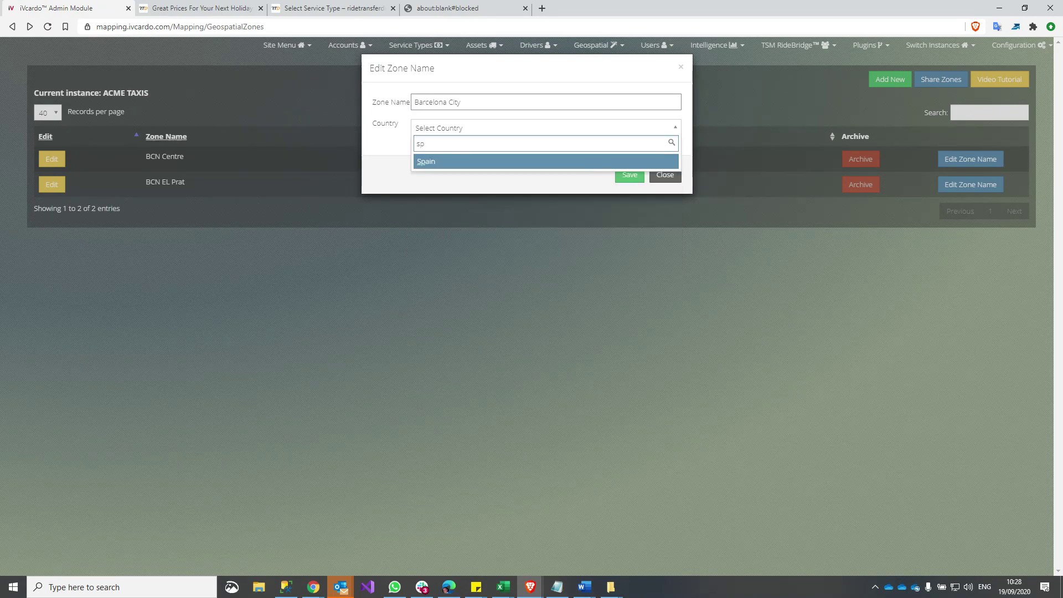
key(Return)
click(629, 174)
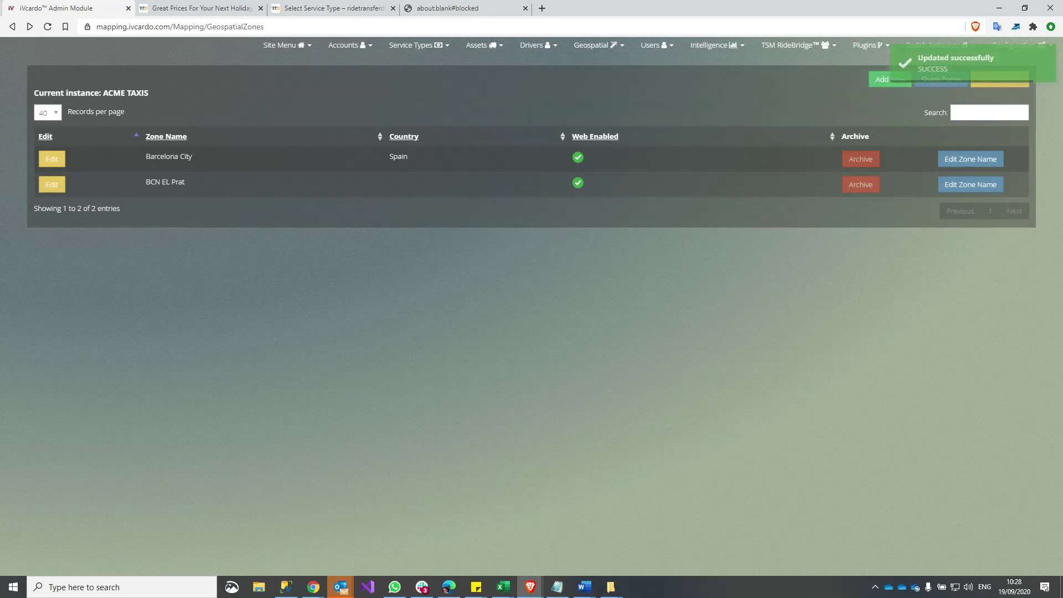
Rename the BCN EL Prat zone as Barcelona El prat Airport, set its country to Spain and save the change
click(969, 184)
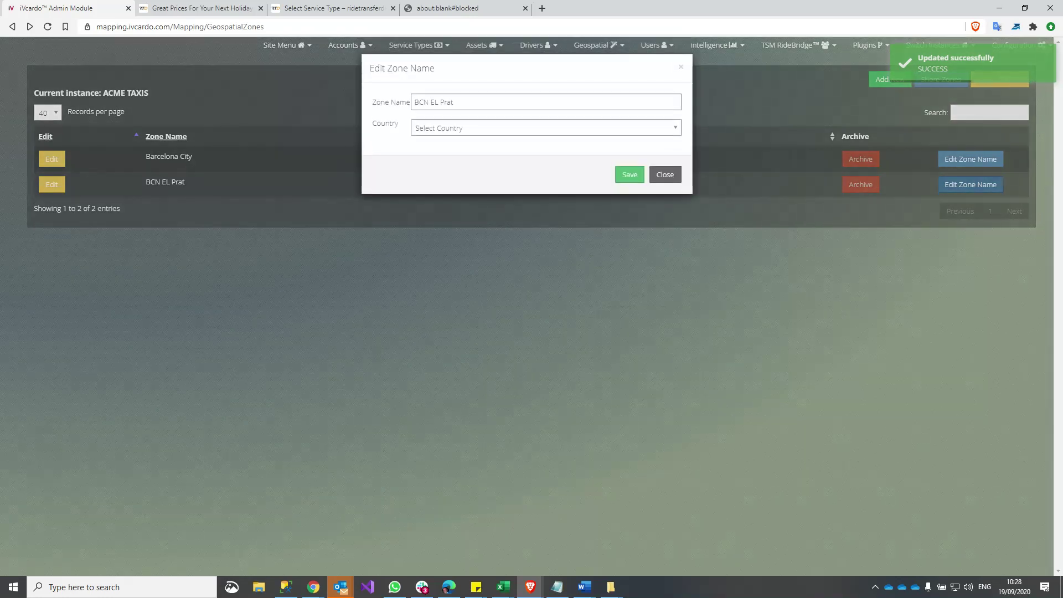
triple_click(434, 101)
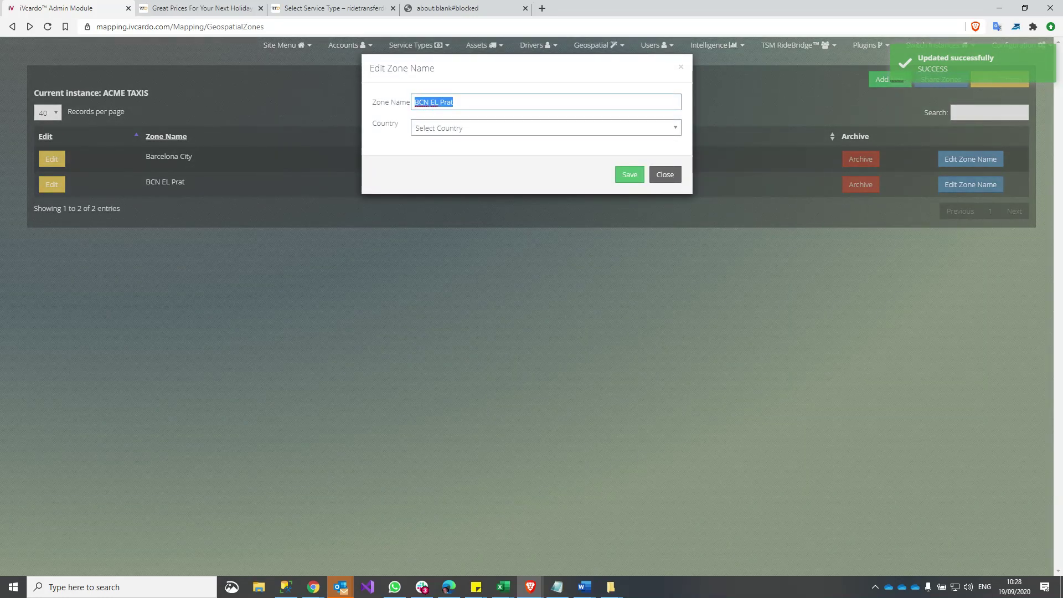
text(Barcelo)
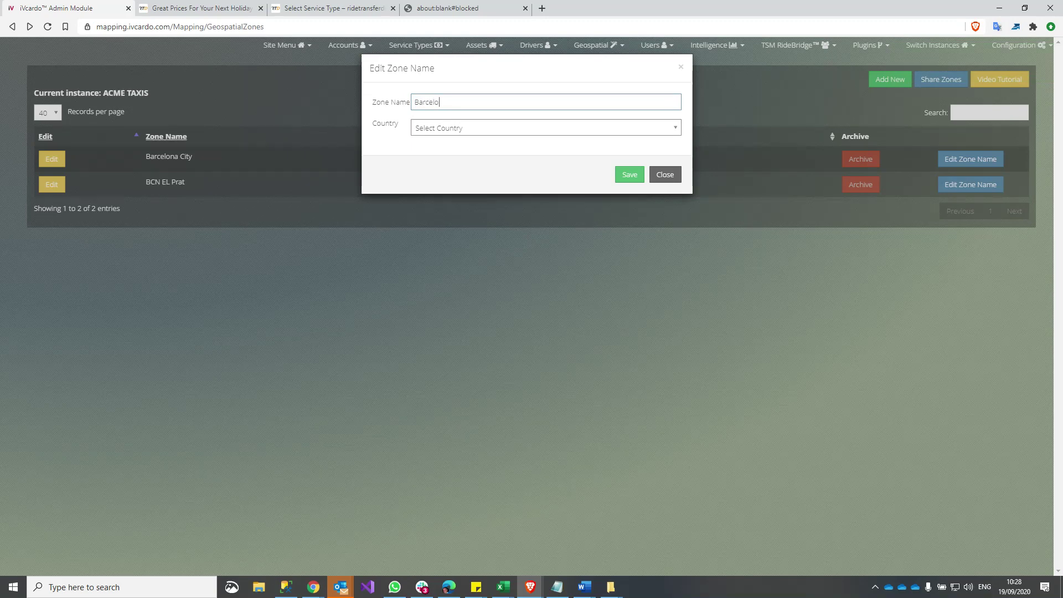
text(na El prat Al)
text(p)
text(port)
click(545, 128)
text(sp)
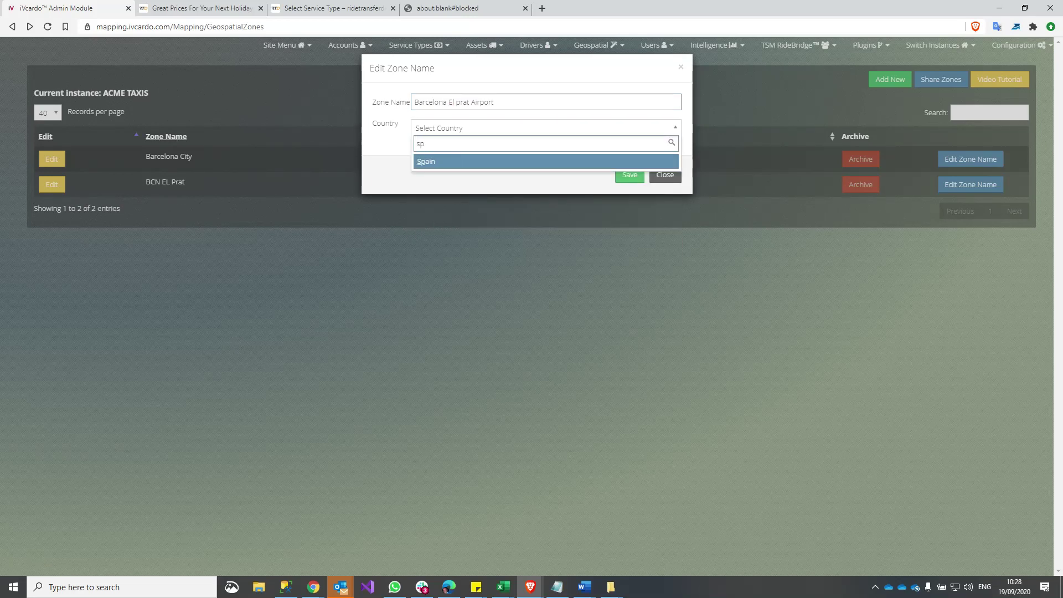
key(Return)
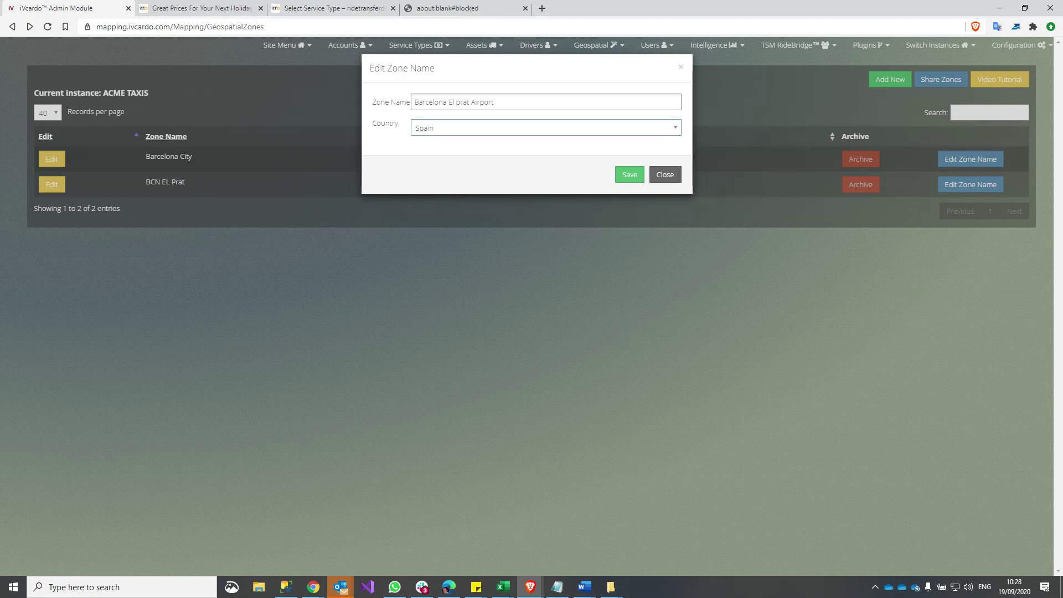
click(629, 174)
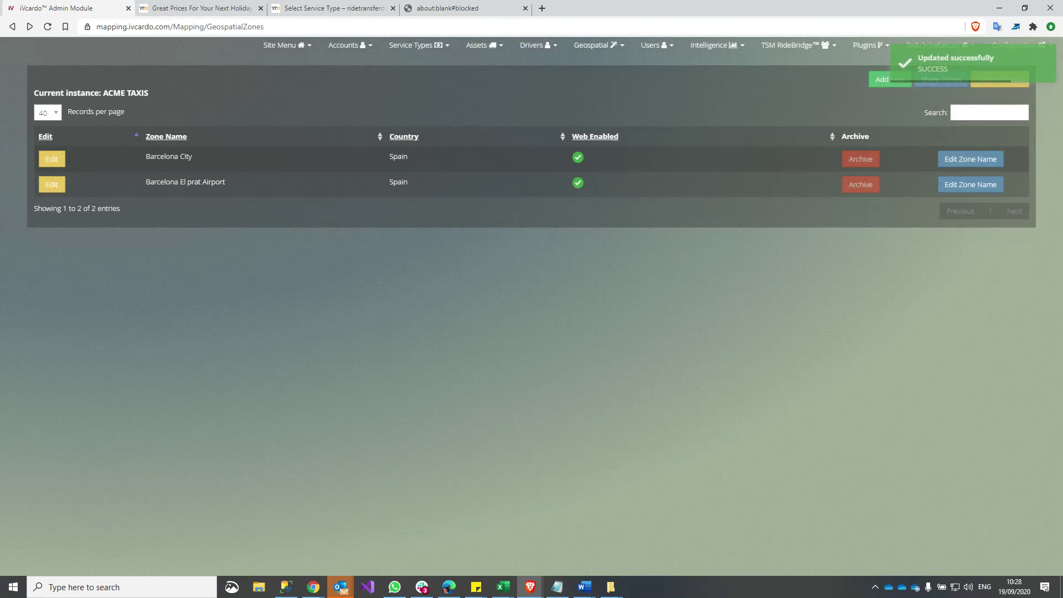
Open the active zone rates and compare their routes with the popular routes on the RideTransferDirect website
click(597, 45)
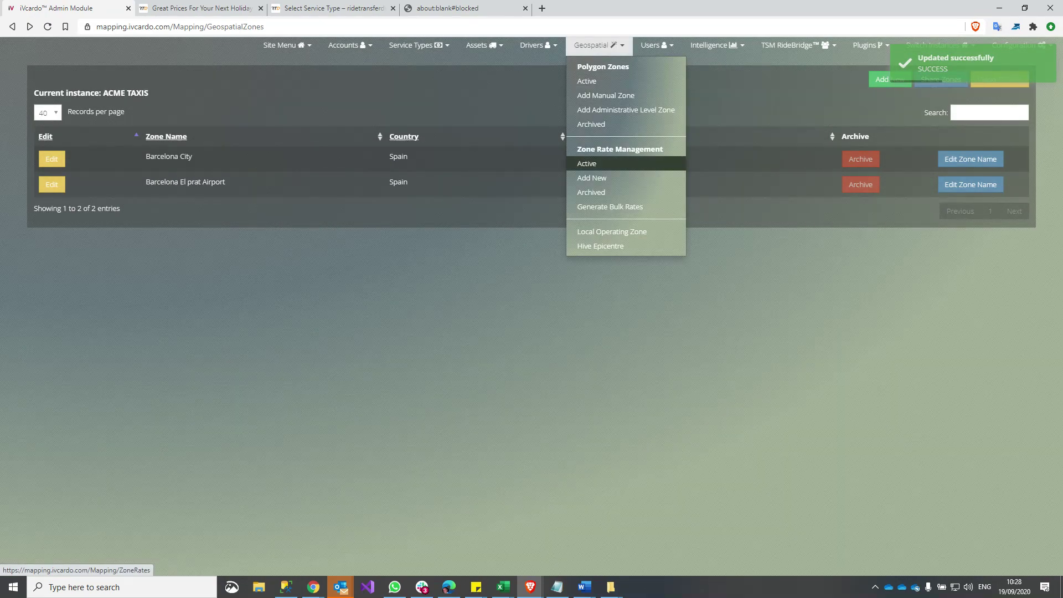
click(586, 163)
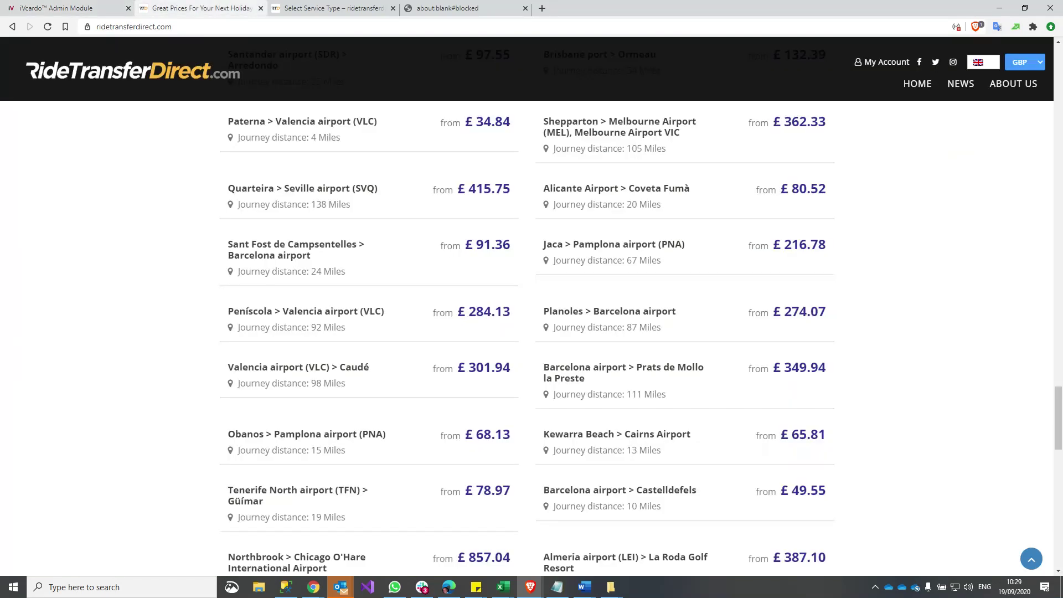
click(196, 8)
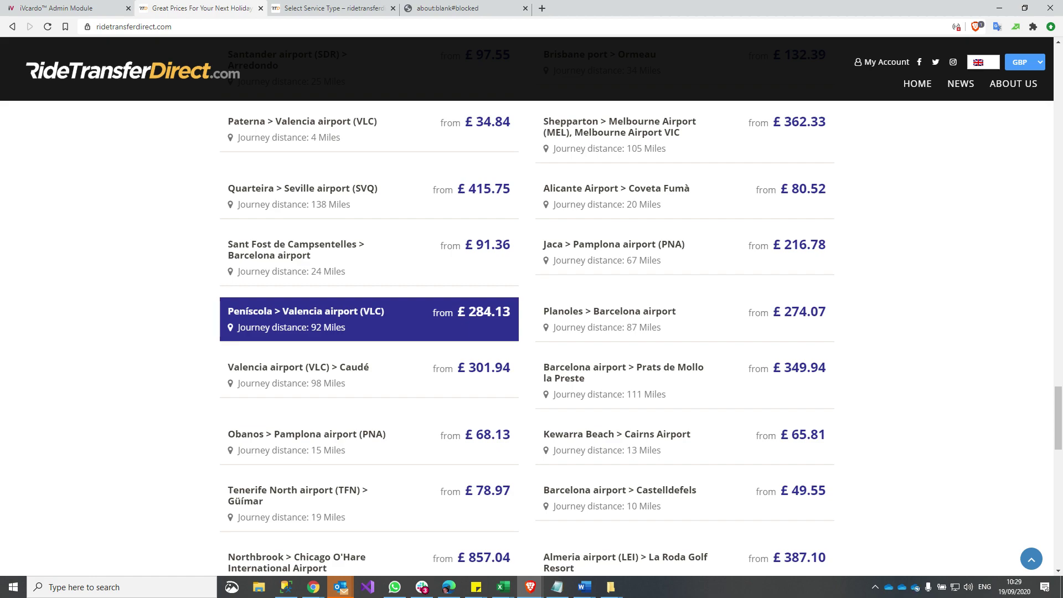
click(61, 9)
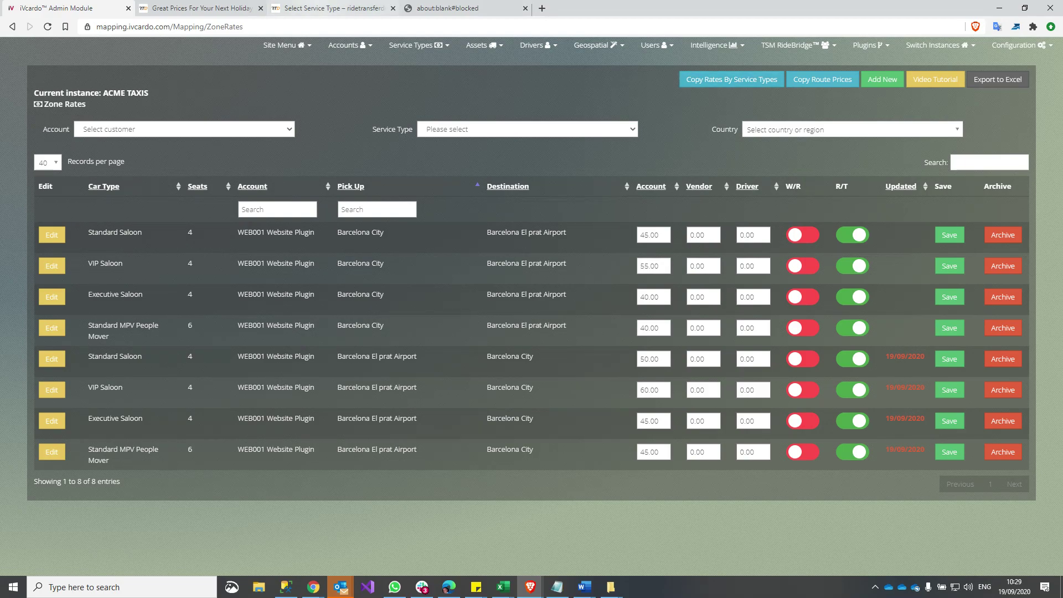
Switch to the RideTransferDirect booking page and examine the traveler details, return, extras and price sections
click(332, 8)
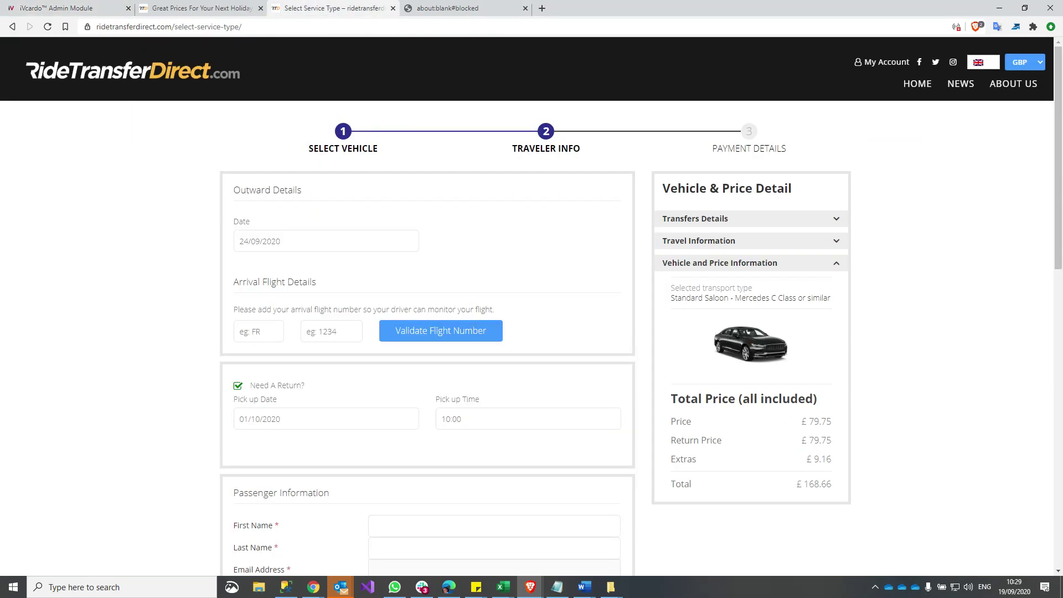
scroll(531, 310, down, 10)
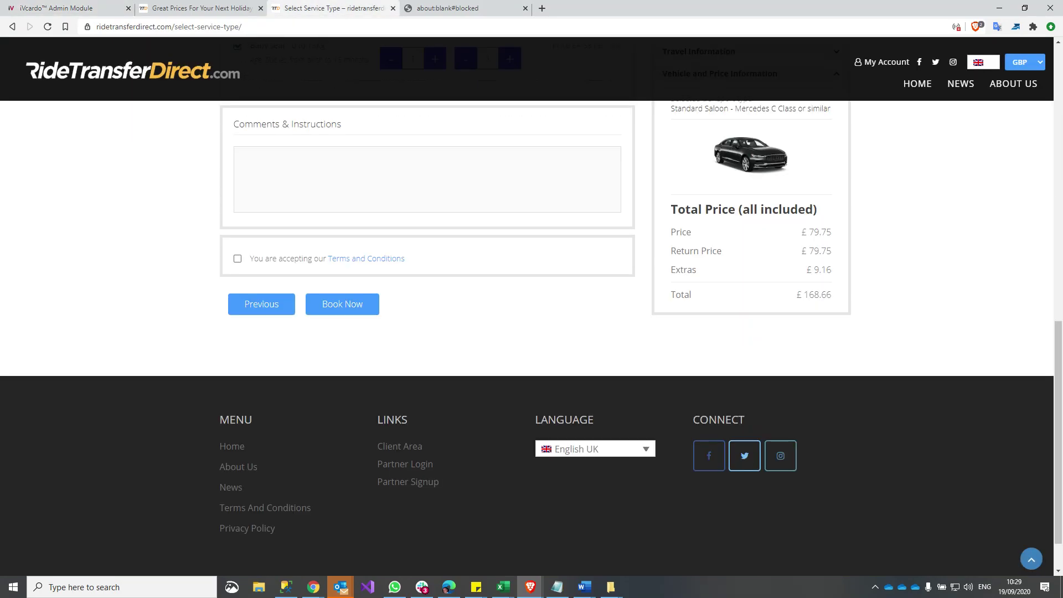
scroll(532, 310, up, 4)
scroll(531, 310, down, 4)
scroll(531, 310, up, 5)
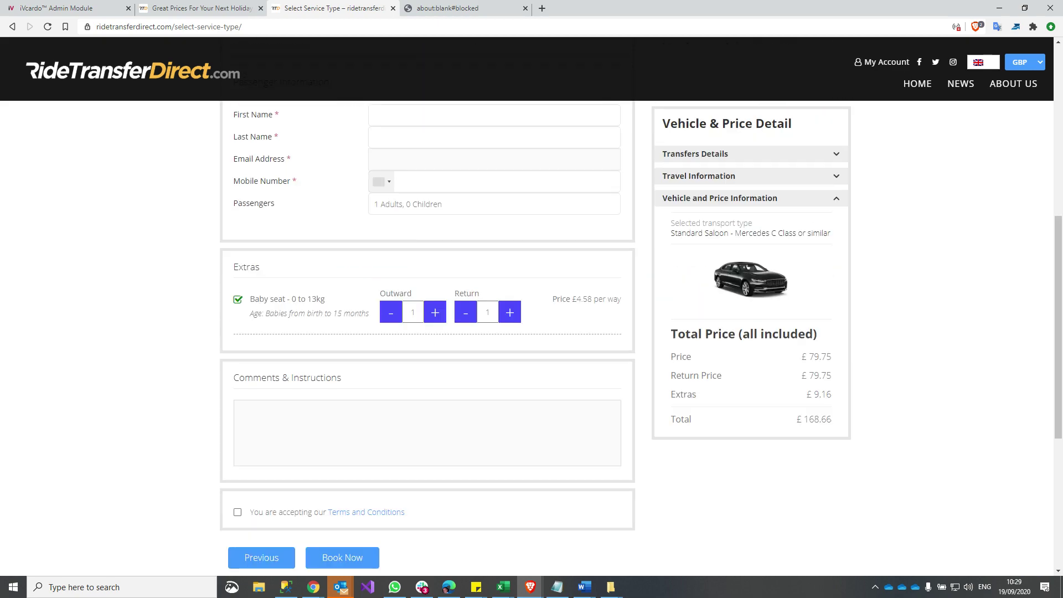
scroll(531, 310, down, 3)
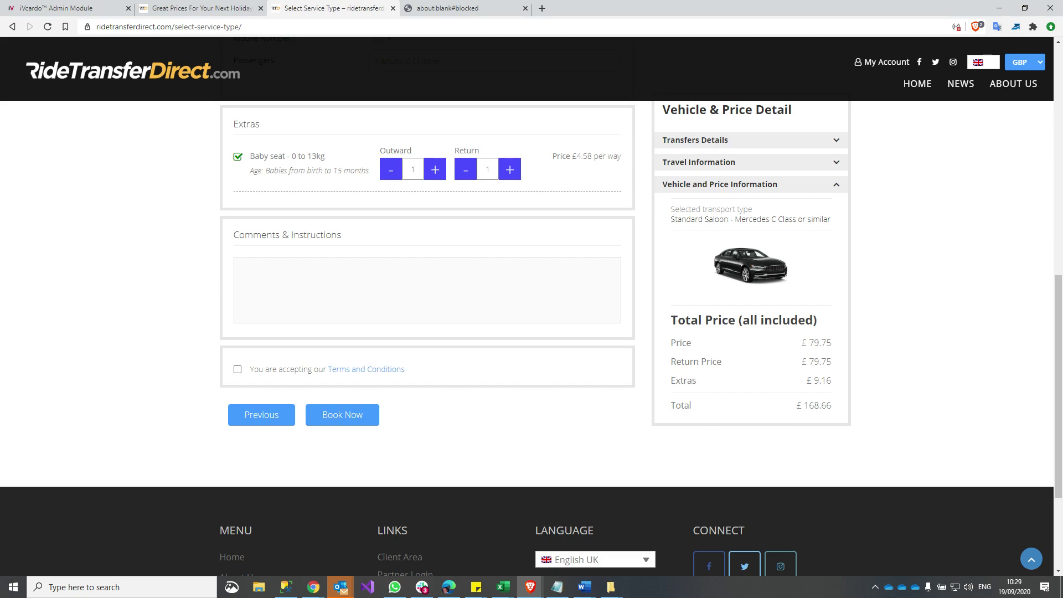
scroll(531, 338, up, 10)
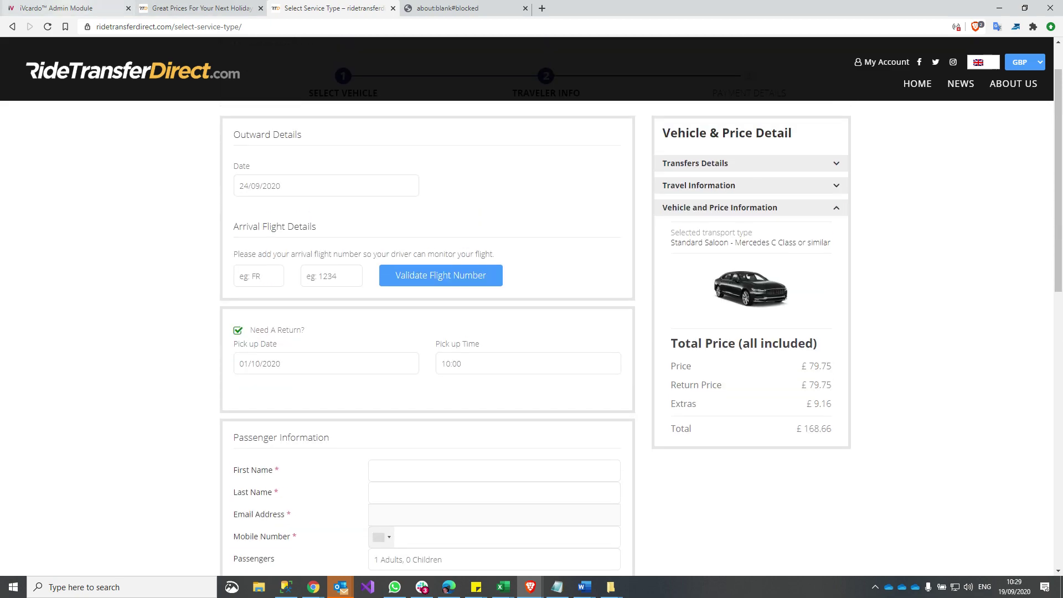
Switch to the RideTransferDirect home page and browse the featured destinations around the world
click(199, 8)
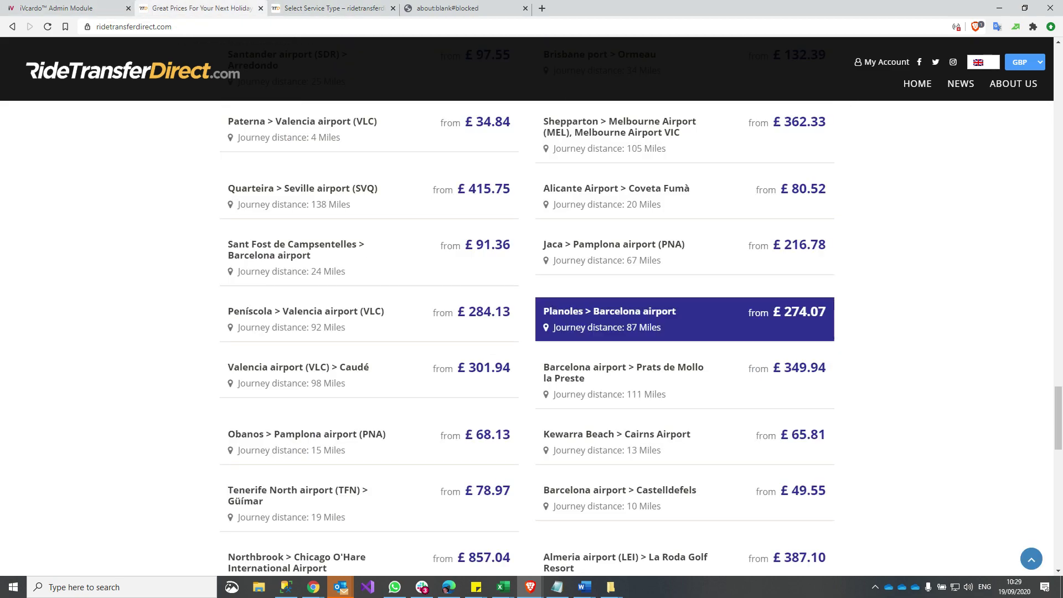
scroll(684, 387, up, 4)
scroll(684, 387, up, 12)
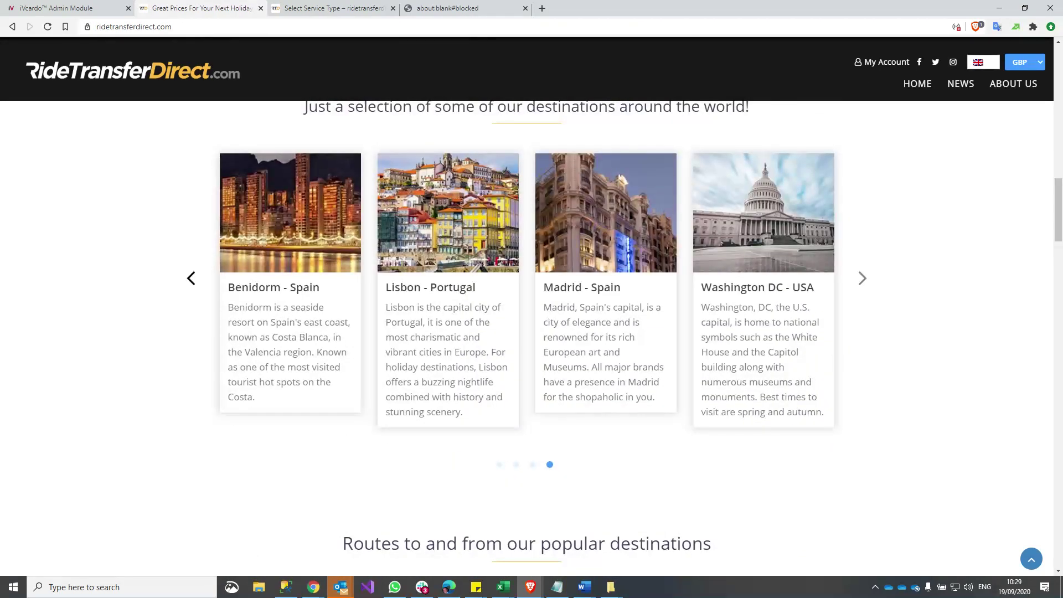
click(190, 278)
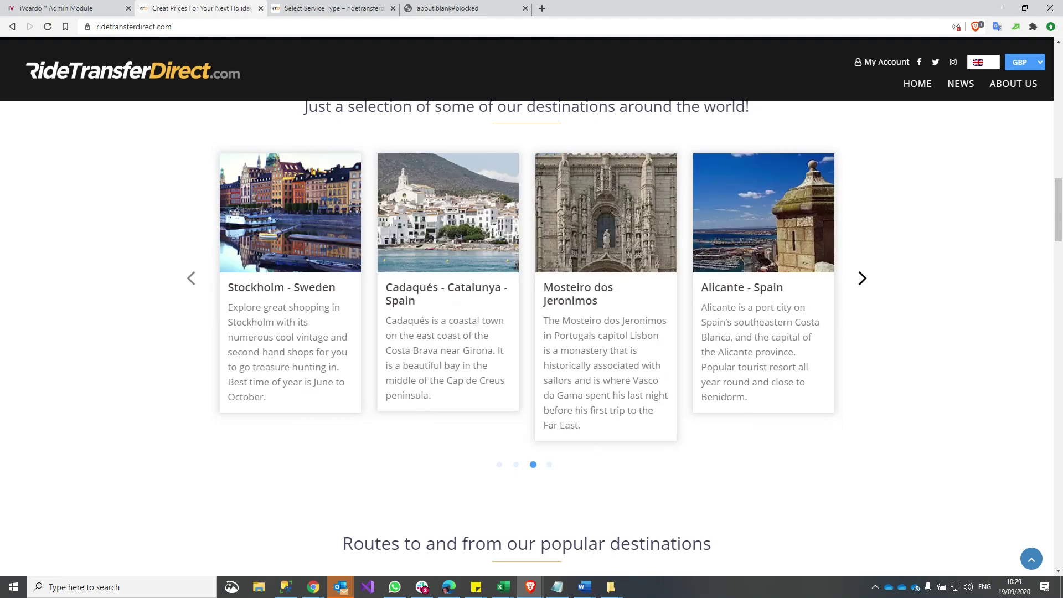
click(190, 278)
click(191, 278)
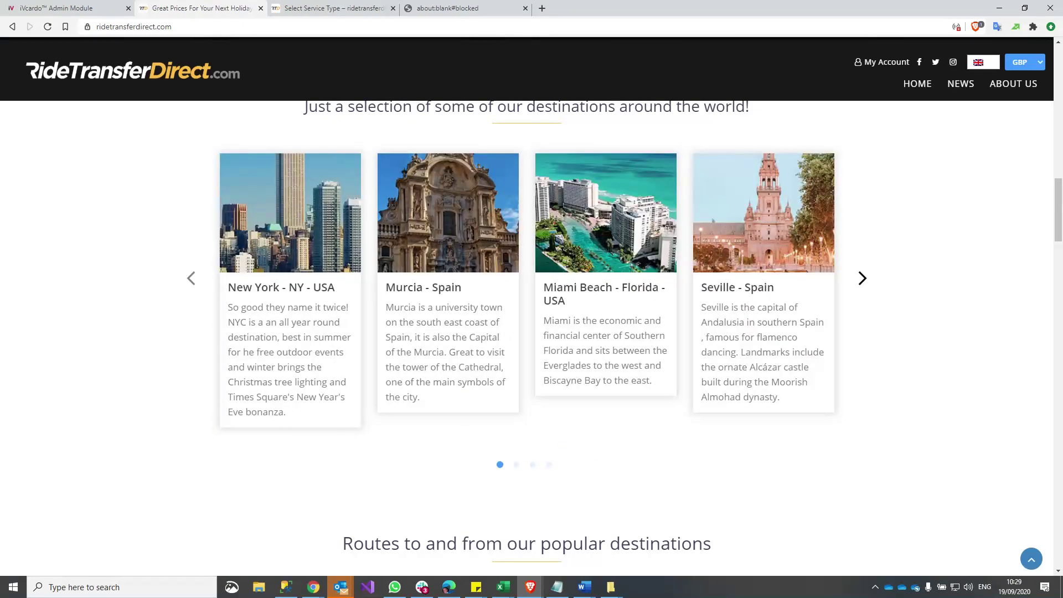
click(862, 278)
Return to the iVcardo admin module, open Web Page Management and select the Website Plugin account
click(56, 9)
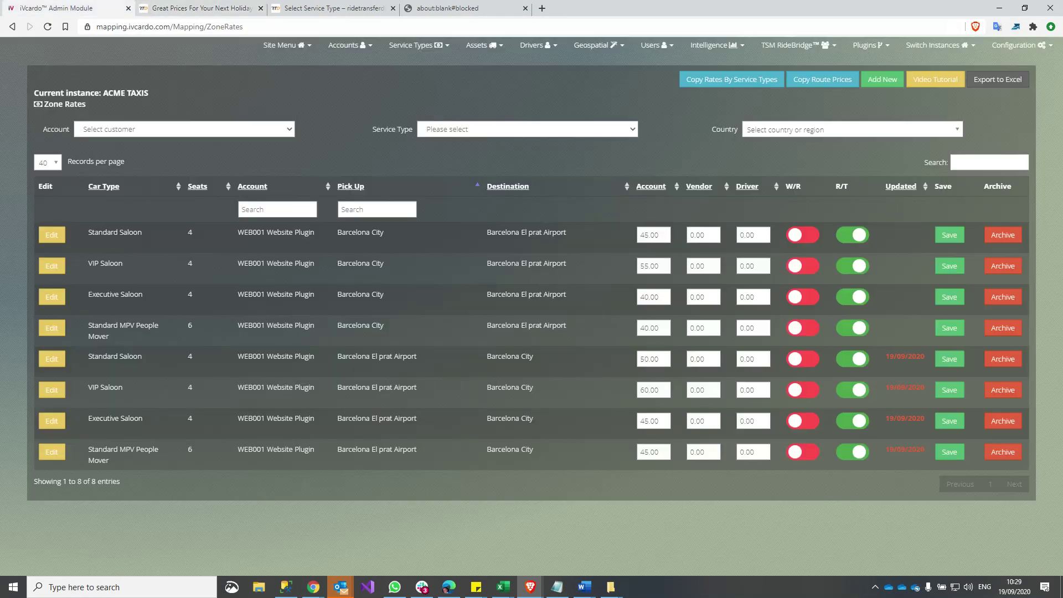
click(1019, 45)
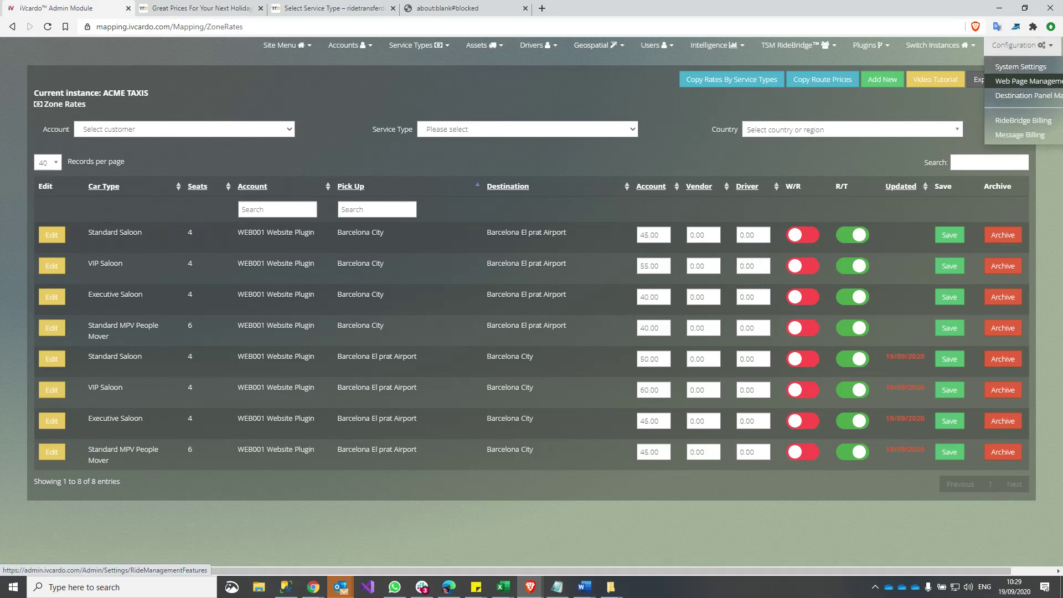
click(1026, 81)
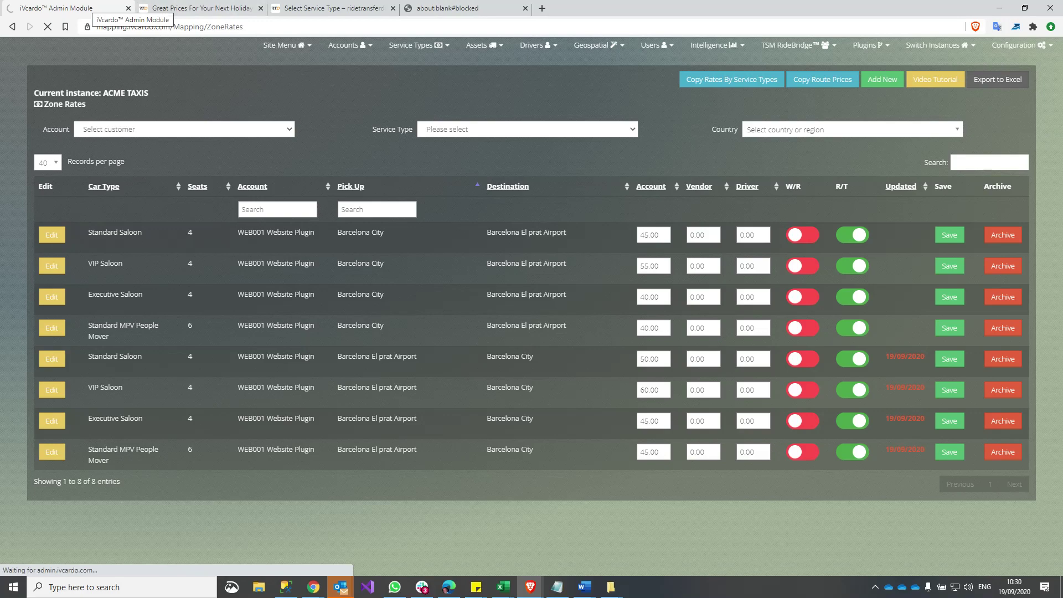
click(530, 111)
key(Return)
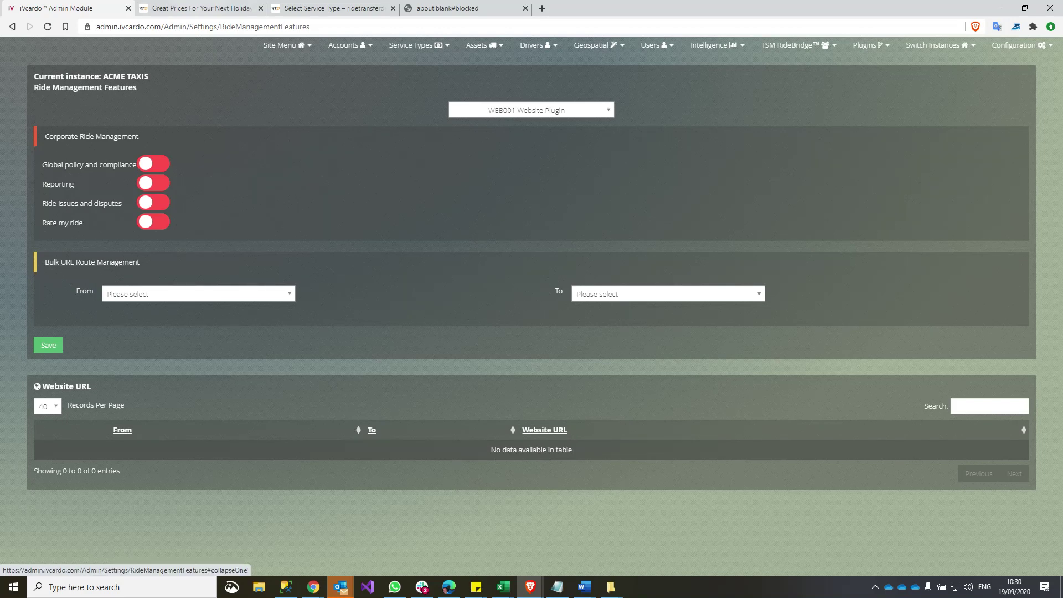
Switch to the RideTransferDirect home page and open the full list of airport routes
click(201, 9)
scroll(369, 260, down, 10)
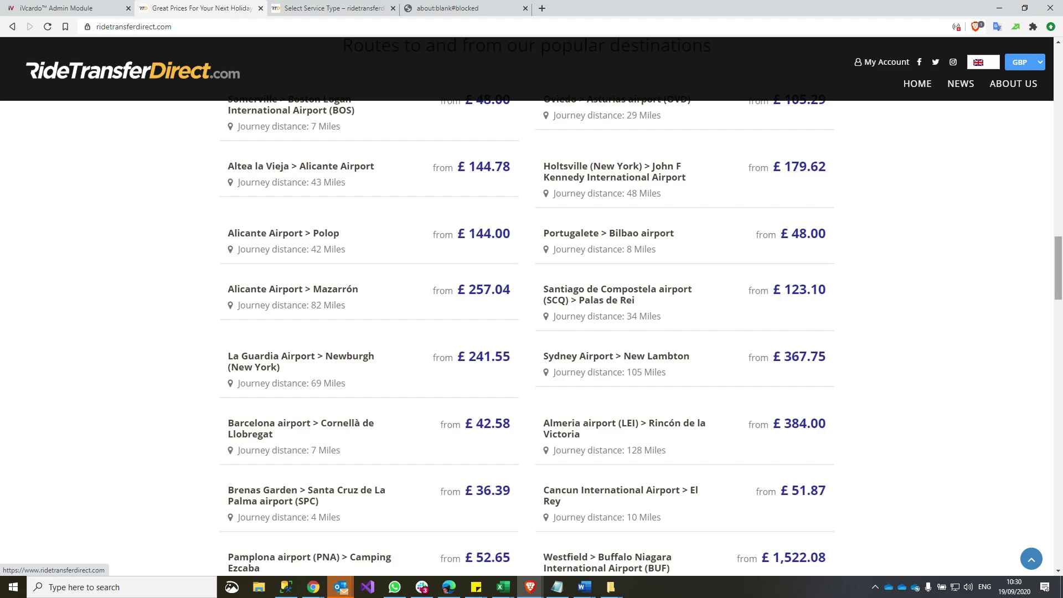
drag(1058, 267, 1058, 457)
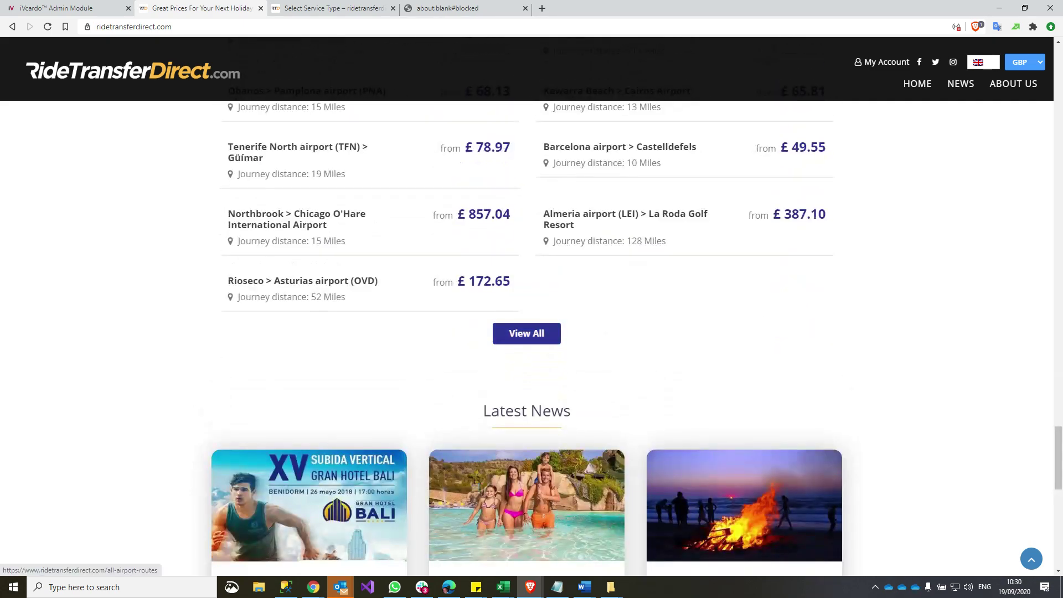
click(526, 334)
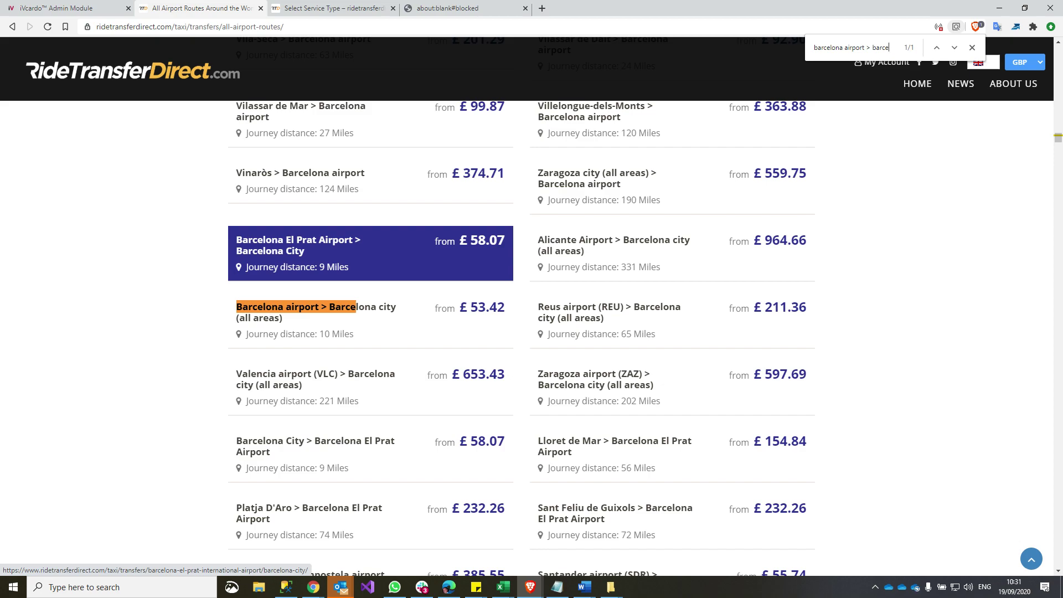
Open the Barcelona El Prat Airport > Barcelona City route page in a new tab and select the route portion of its web address
right_click(284, 238)
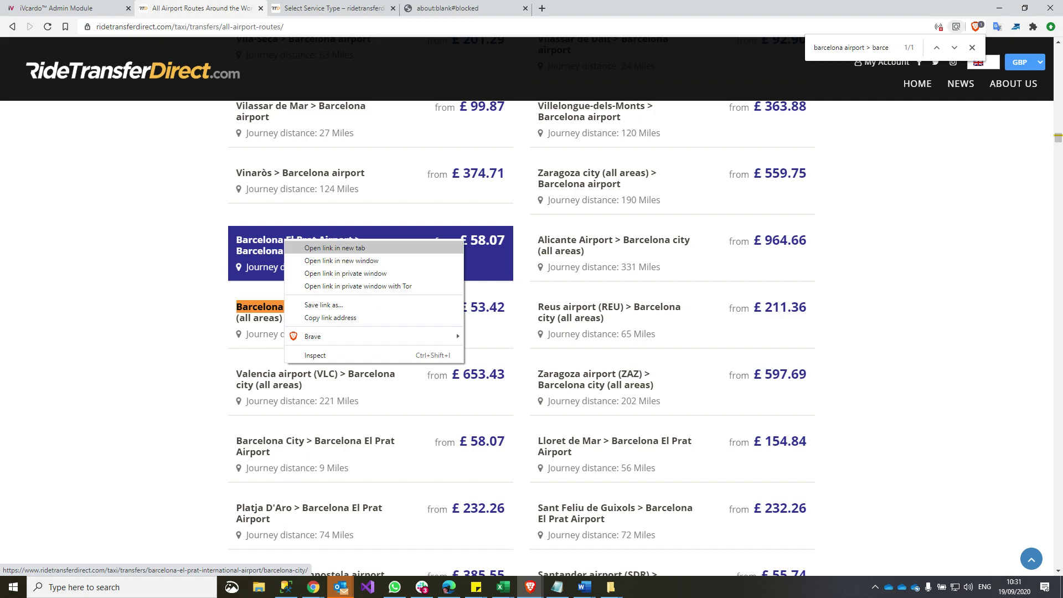
click(334, 247)
key(ctrl+Tab)
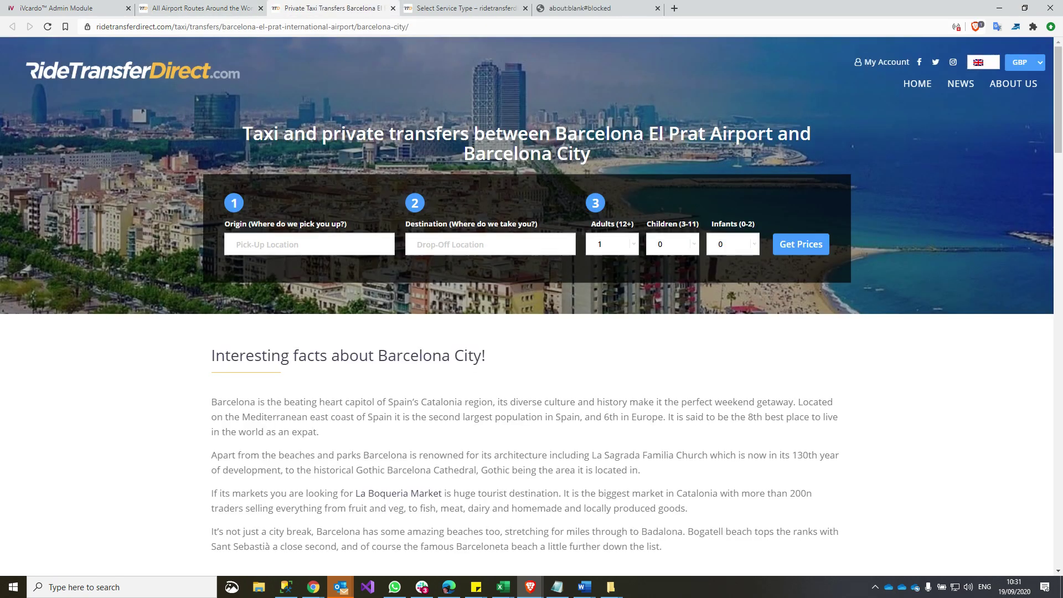
click(280, 27)
drag(266, 26, 453, 26)
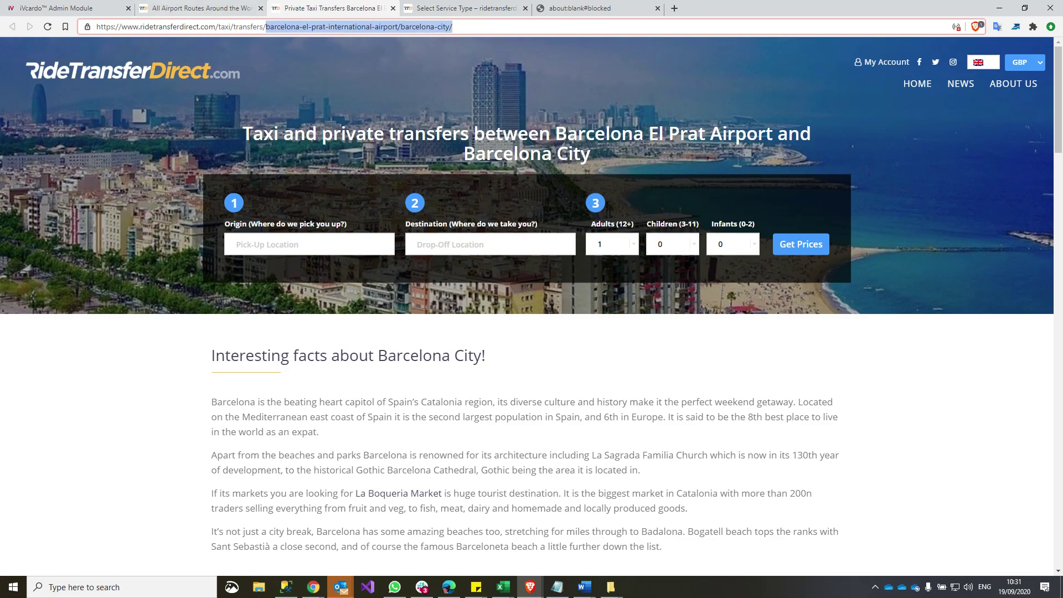
Return to the iVcardo admin module and set the bulk URL route from Barcelona El prat Airport, Spain to Barcelona City, Spain
click(66, 8)
click(188, 294)
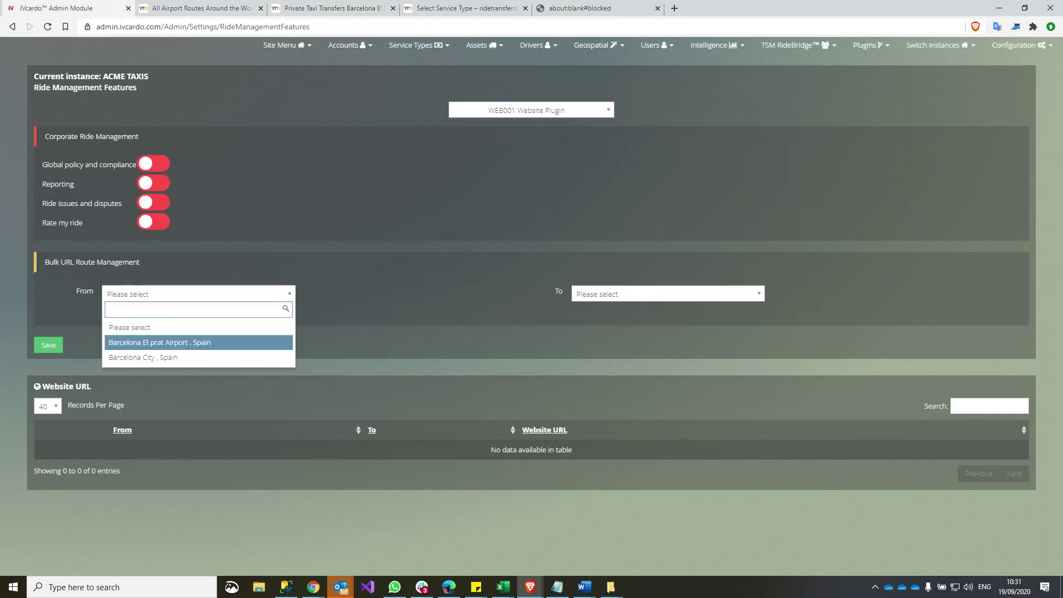
click(160, 342)
click(636, 293)
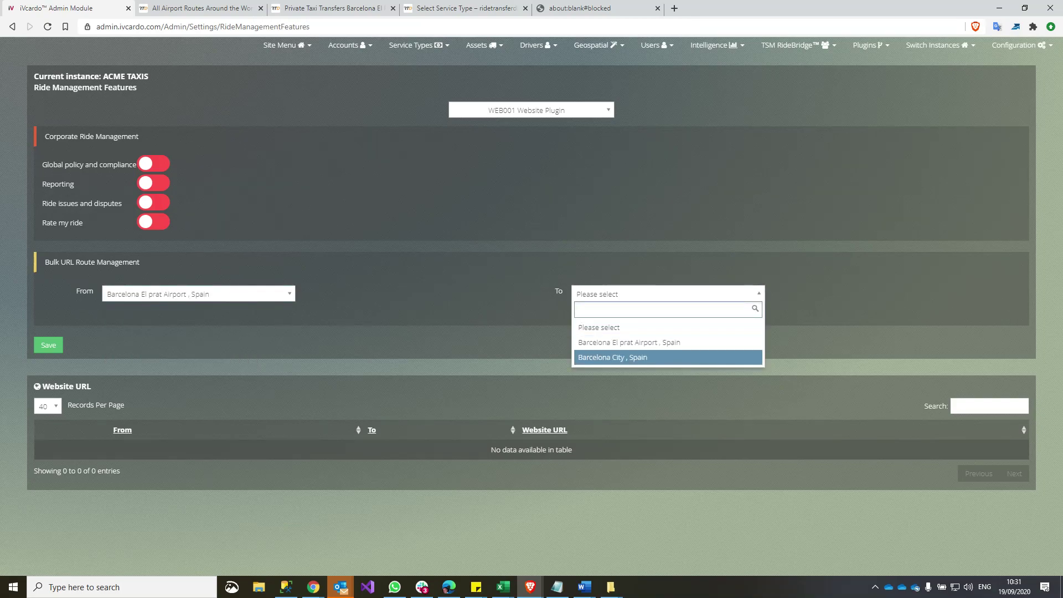
click(613, 357)
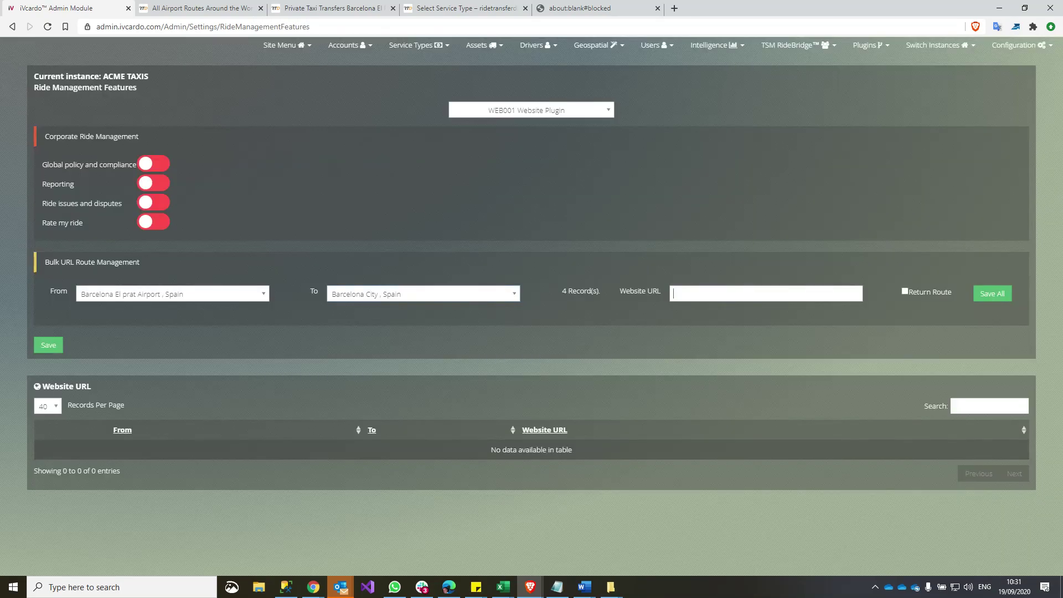
Copy taxi/transfers/barcelona-el-prat-international-airport/barcelona-city/ from the route page's address into the Website URL and enable Return Route
click(346, 9)
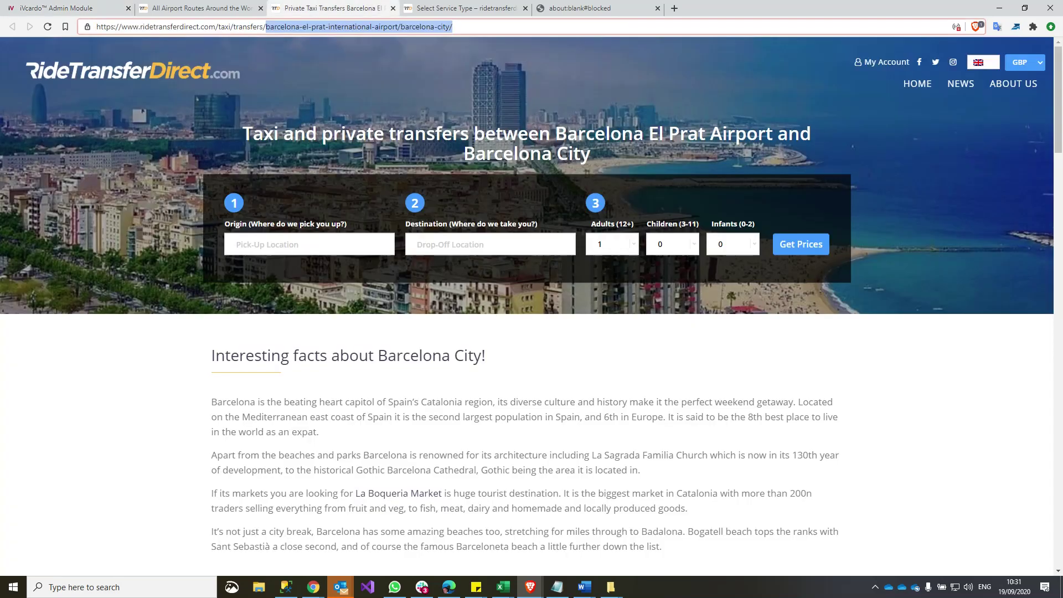
click(225, 26)
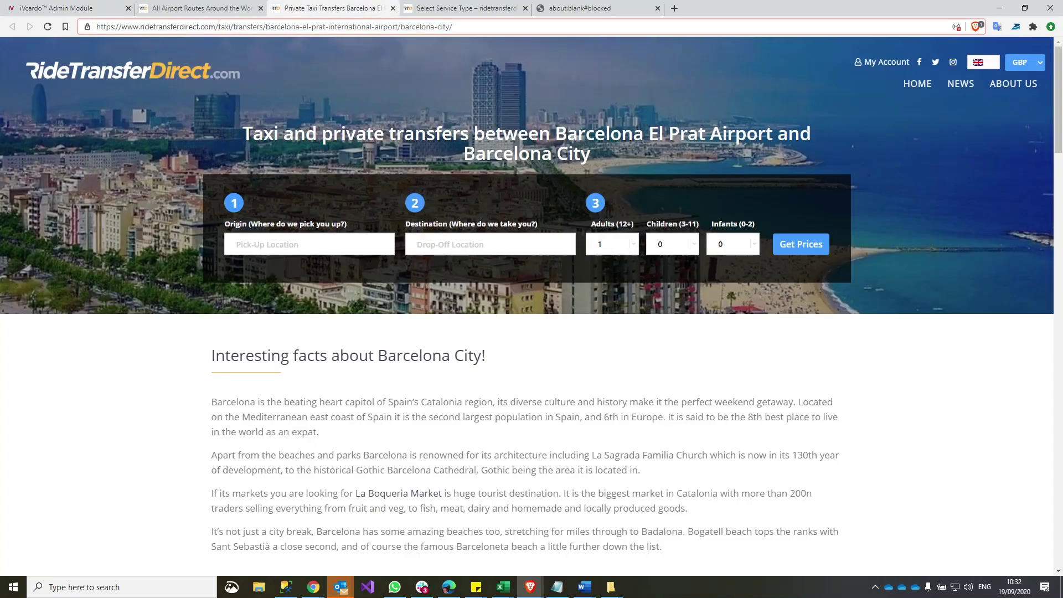
drag(218, 26, 452, 26)
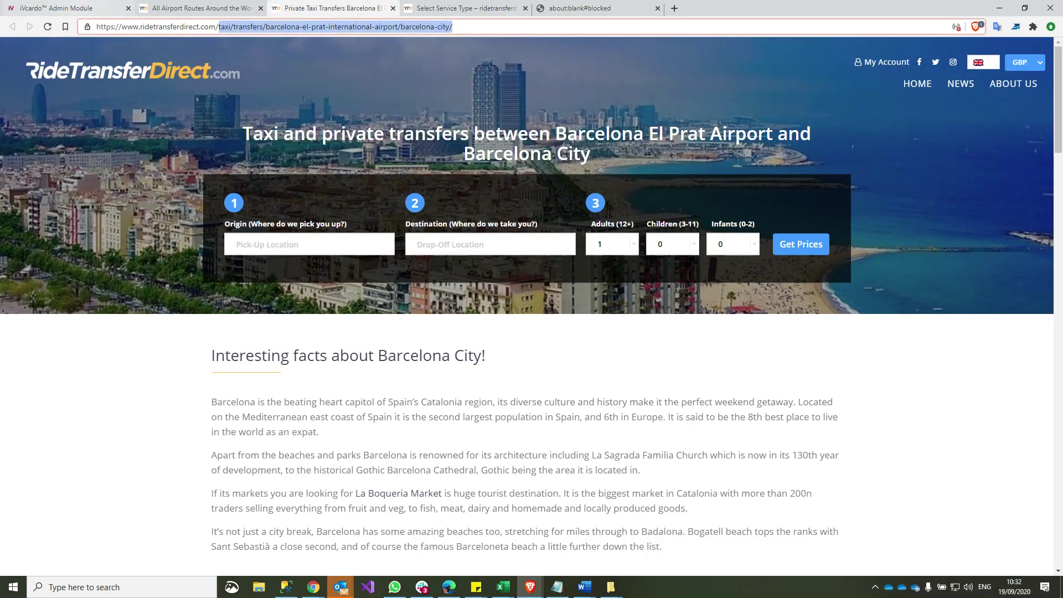
key(ctrl+c)
key(ctrl+1)
key(ctrl+v)
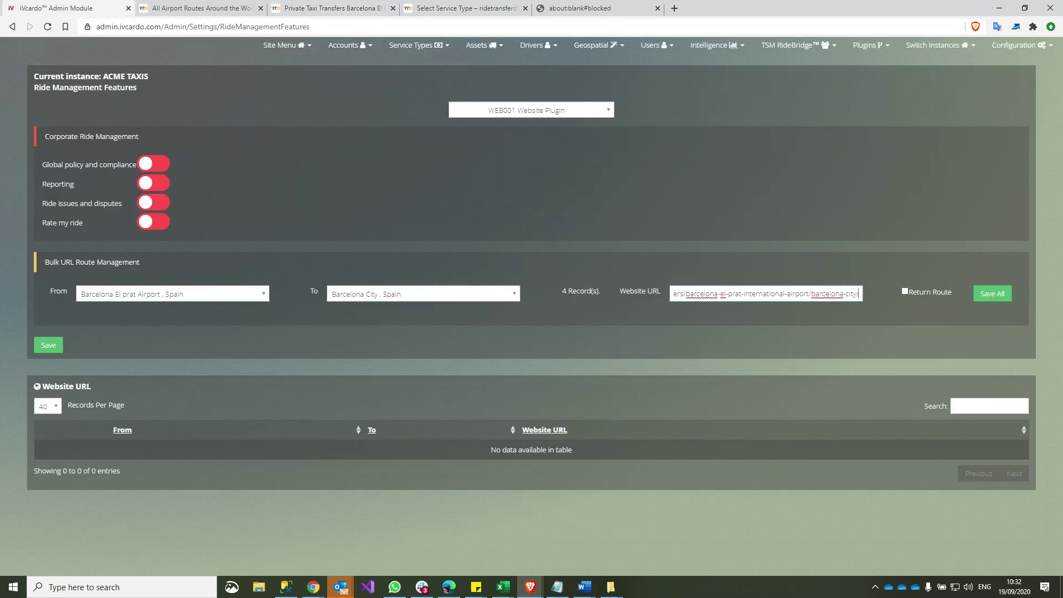
key(Tab)
key(space)
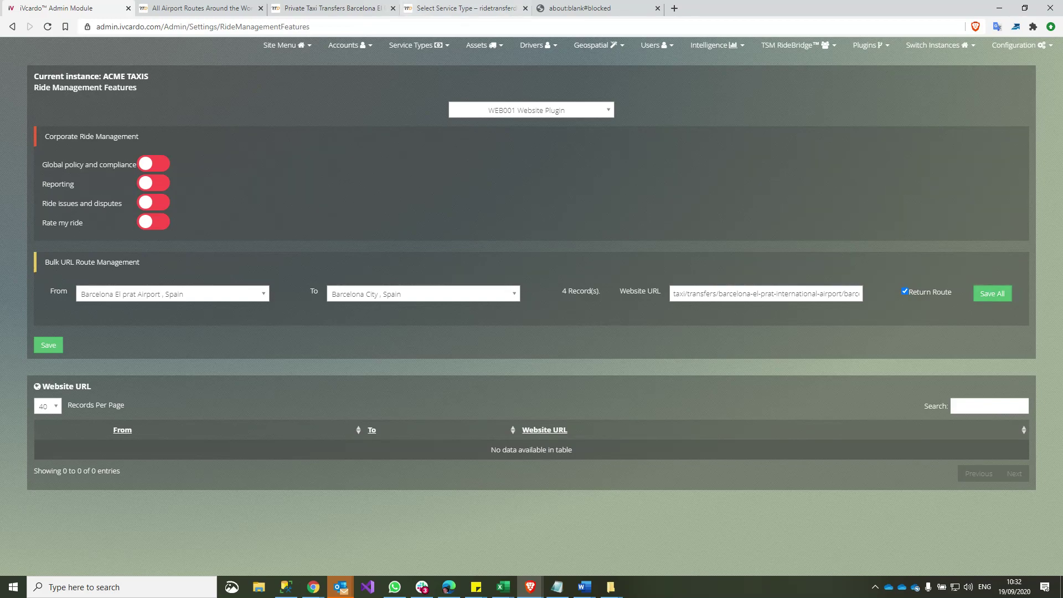
Return to the Barcelona route page on RideTransferDirect and examine its city facts, attractions, route prices and vehicle offers
click(343, 8)
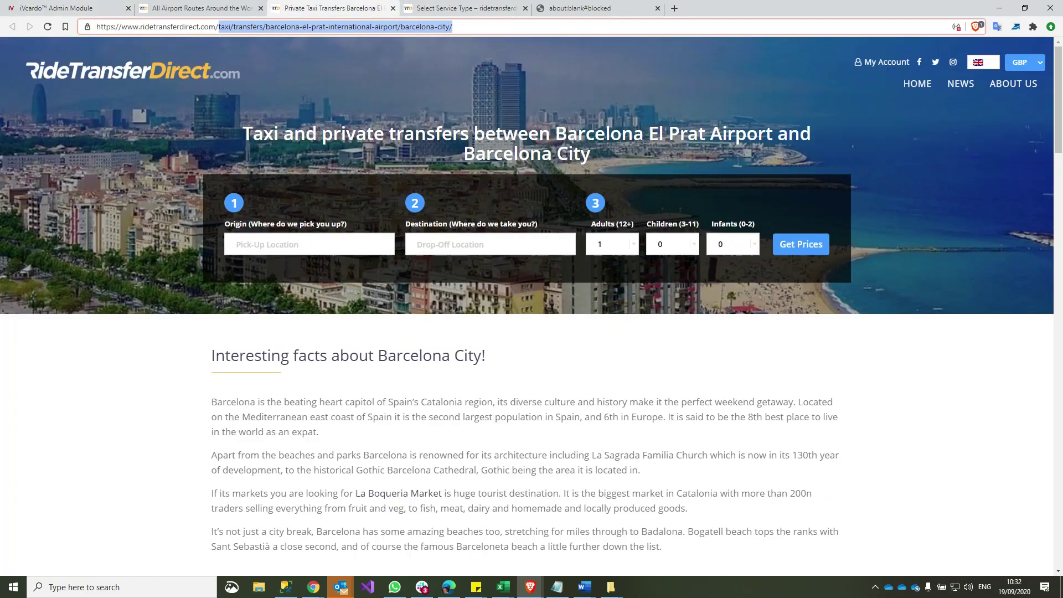
click(200, 9)
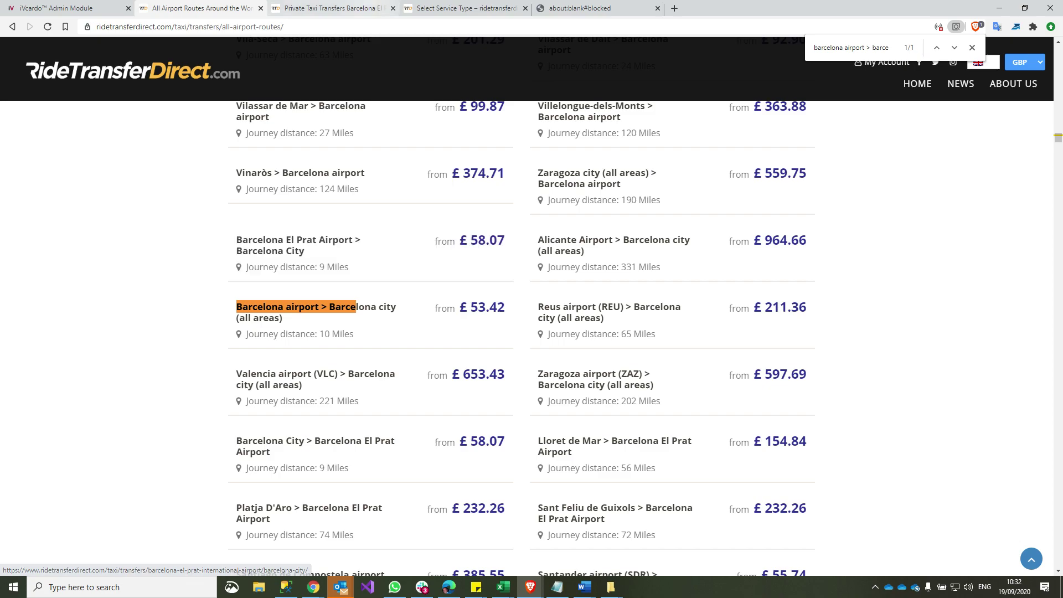
click(334, 8)
scroll(531, 305, down, 4)
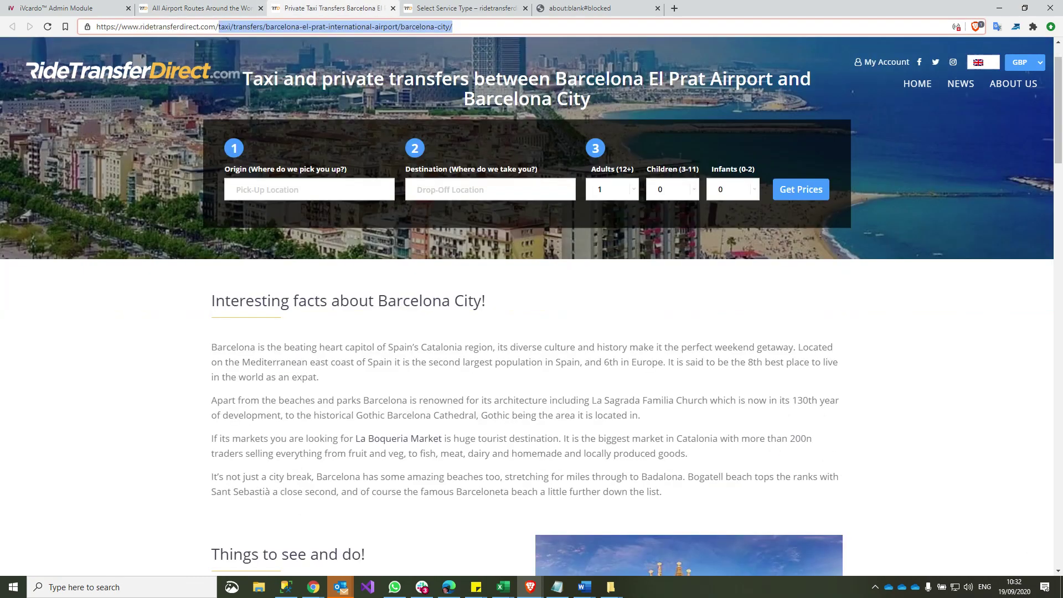
scroll(532, 304, down, 10)
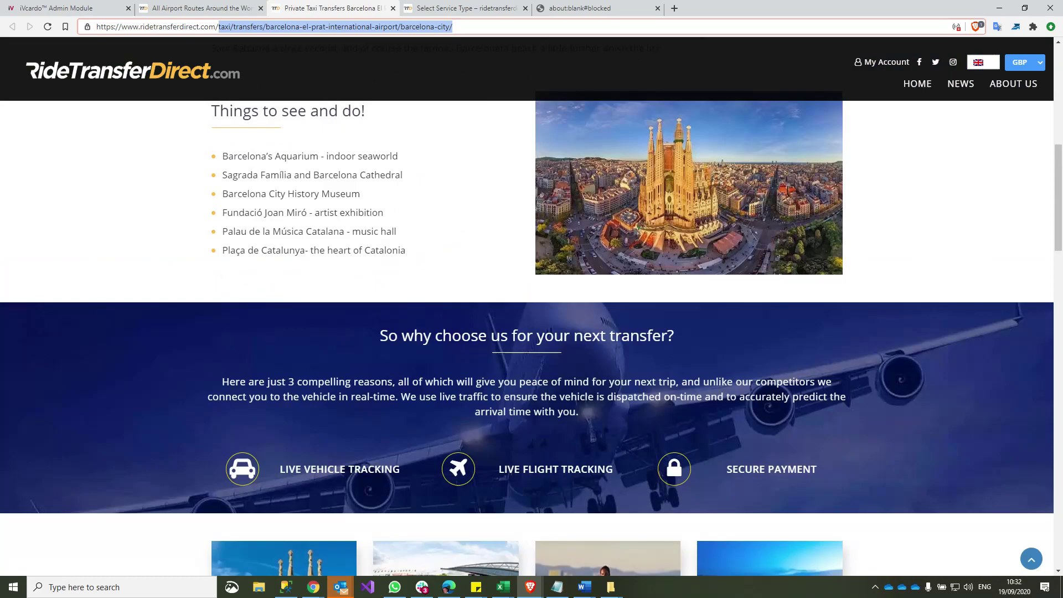
scroll(531, 304, down, 3)
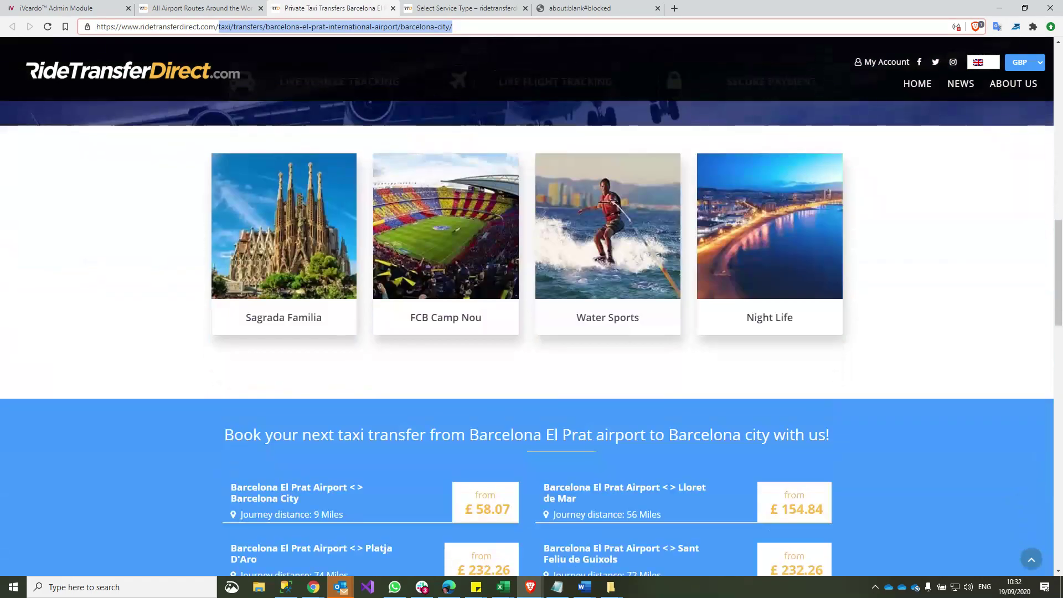
scroll(532, 304, down, 4)
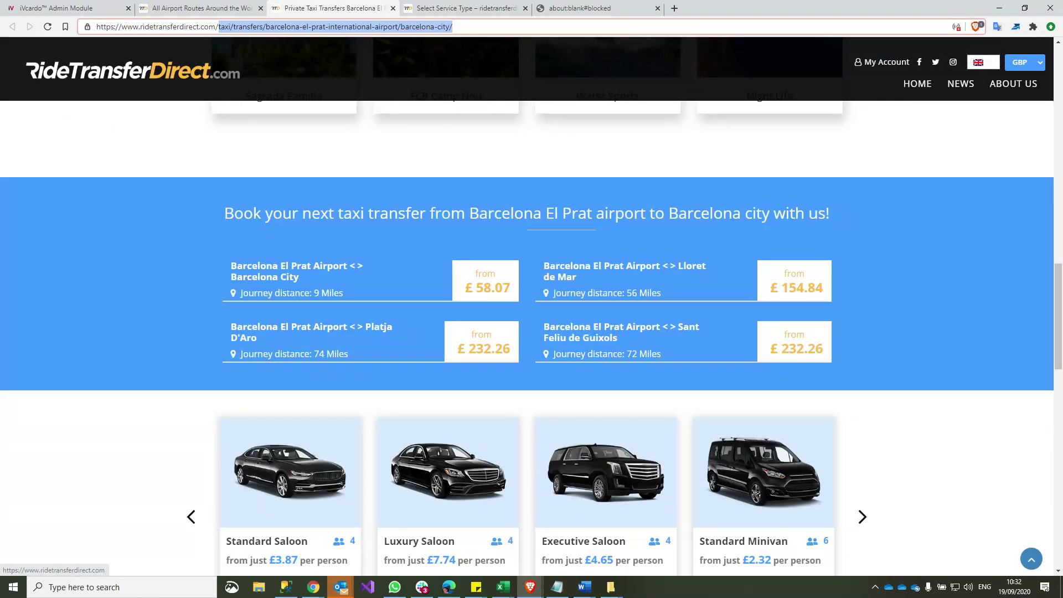
scroll(532, 304, down, 2)
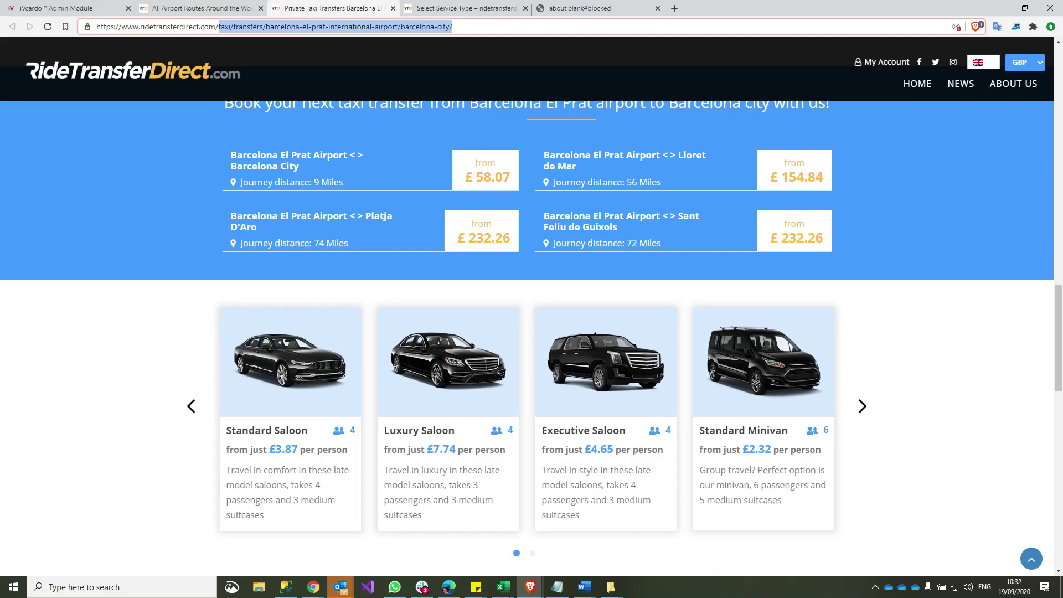
scroll(532, 318, up, 1)
scroll(531, 304, up, 3)
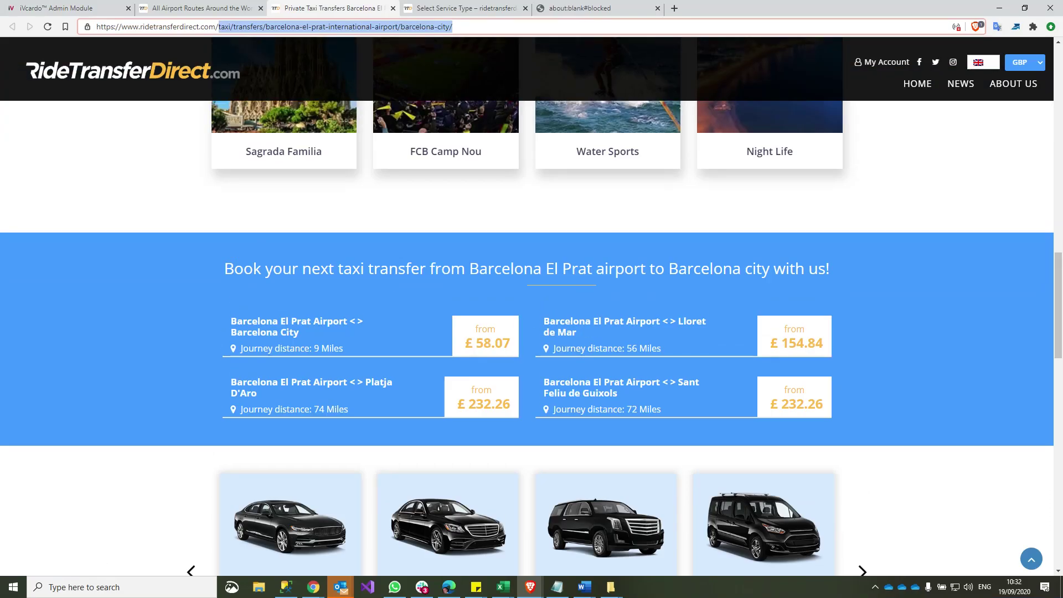
scroll(531, 304, down, 3)
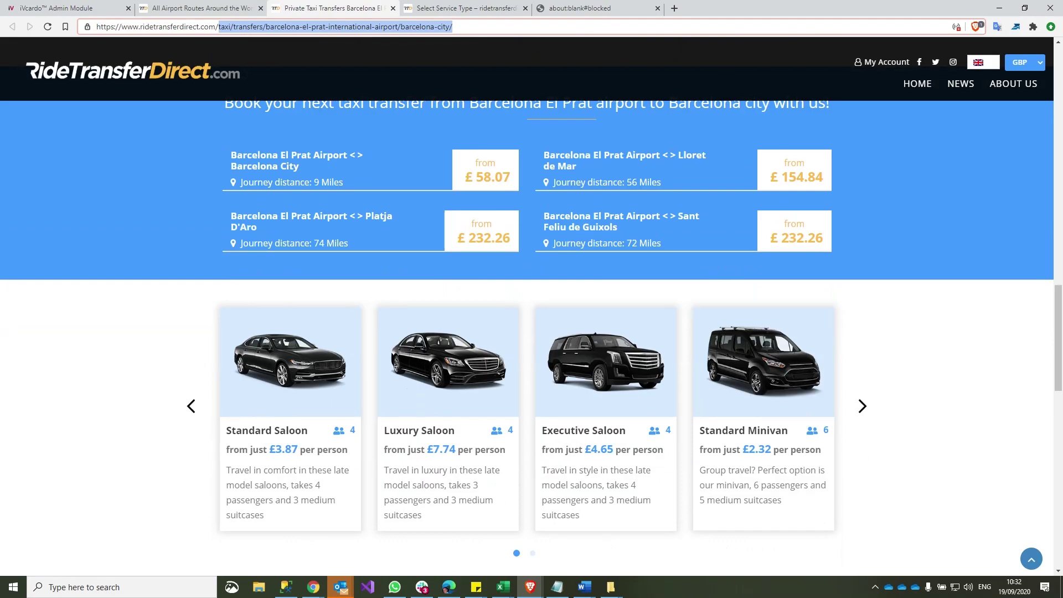
Examine the other Spanish destinations offered on the Barcelona route page, cycling through their carousel and reviewing the surrounding sections
scroll(532, 304, down, 7)
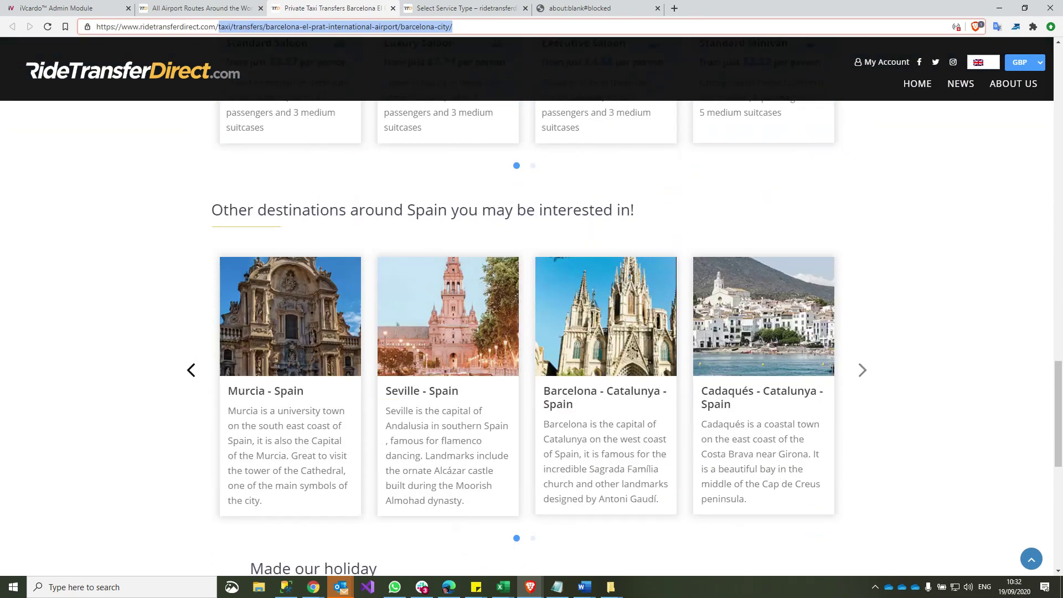
click(191, 371)
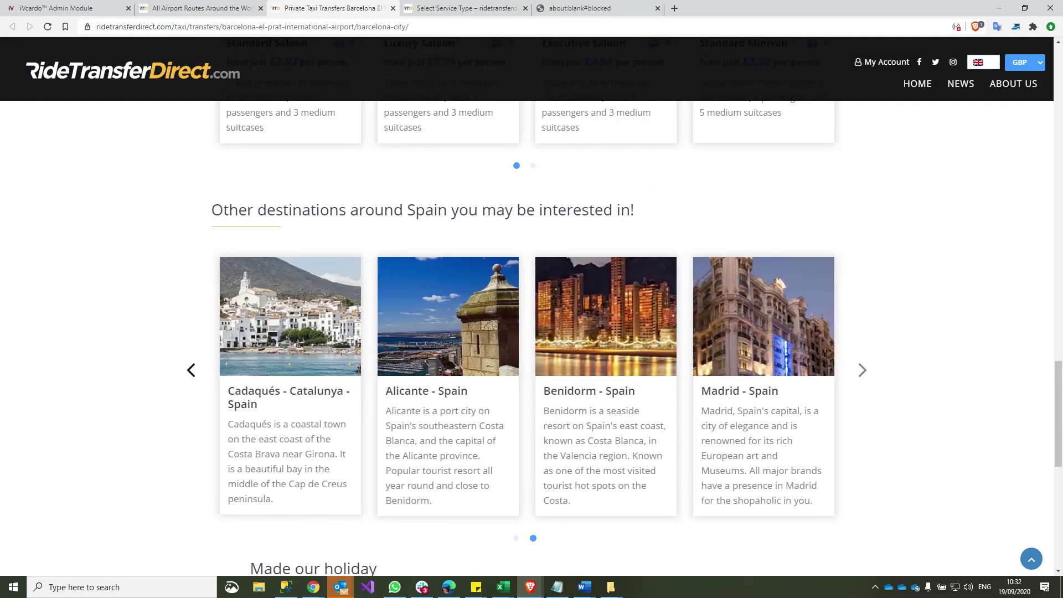
scroll(531, 304, up, 4)
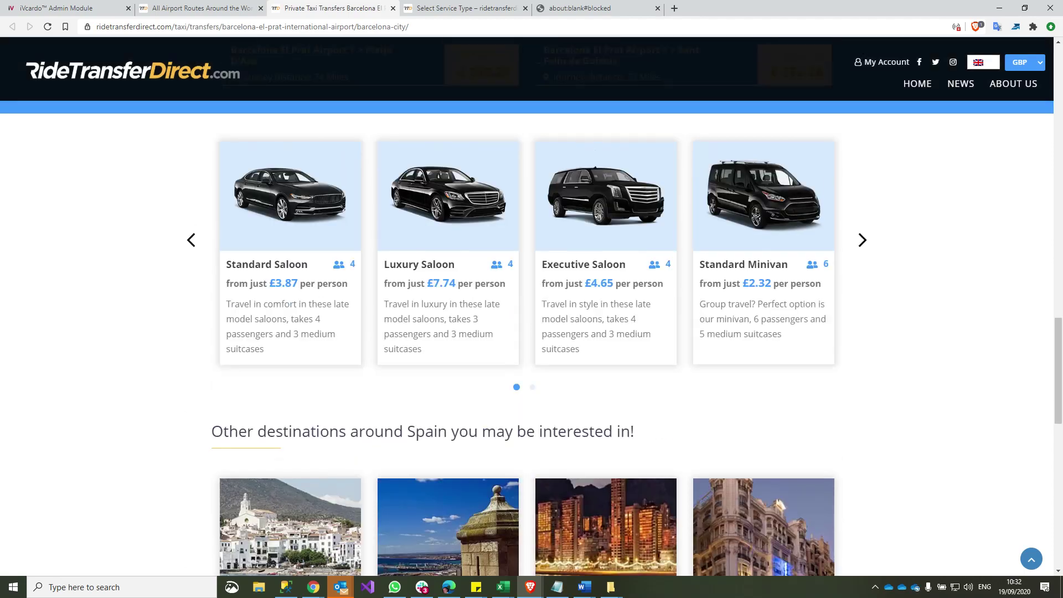
scroll(531, 304, up, 4)
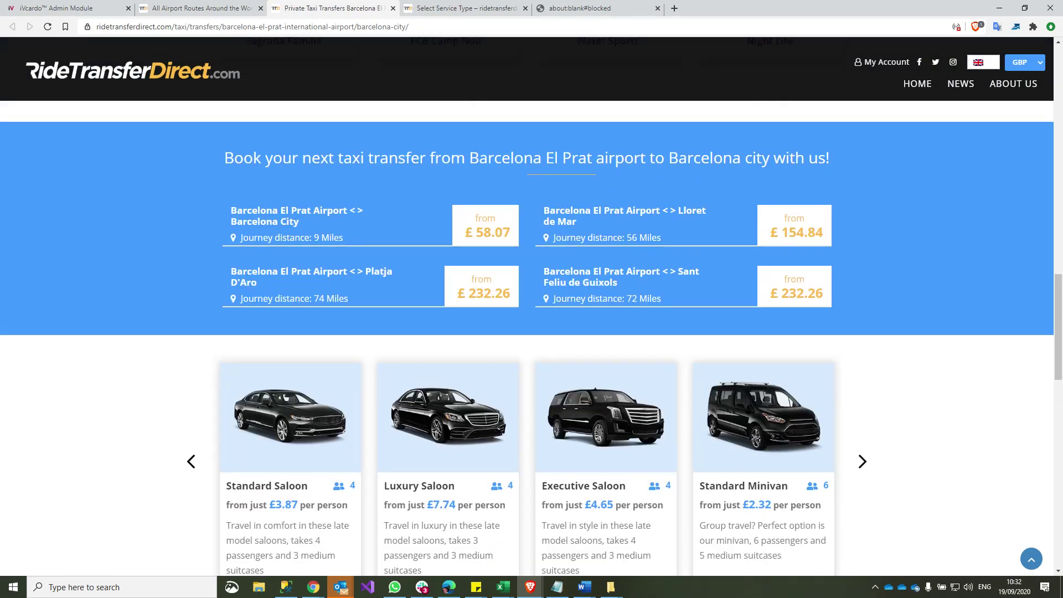
scroll(532, 305, down, 14)
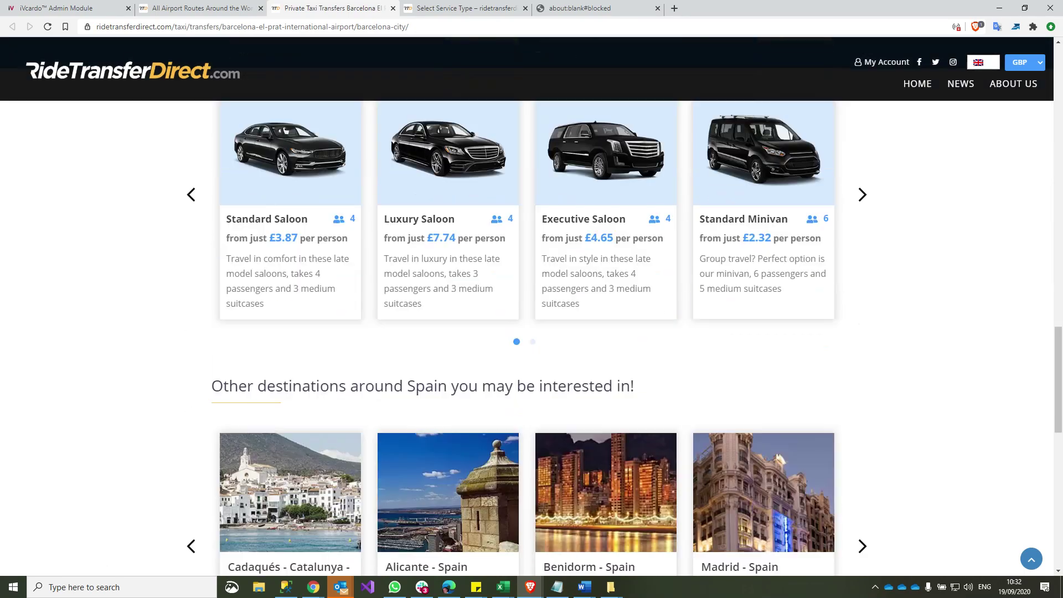
scroll(532, 304, up, 14)
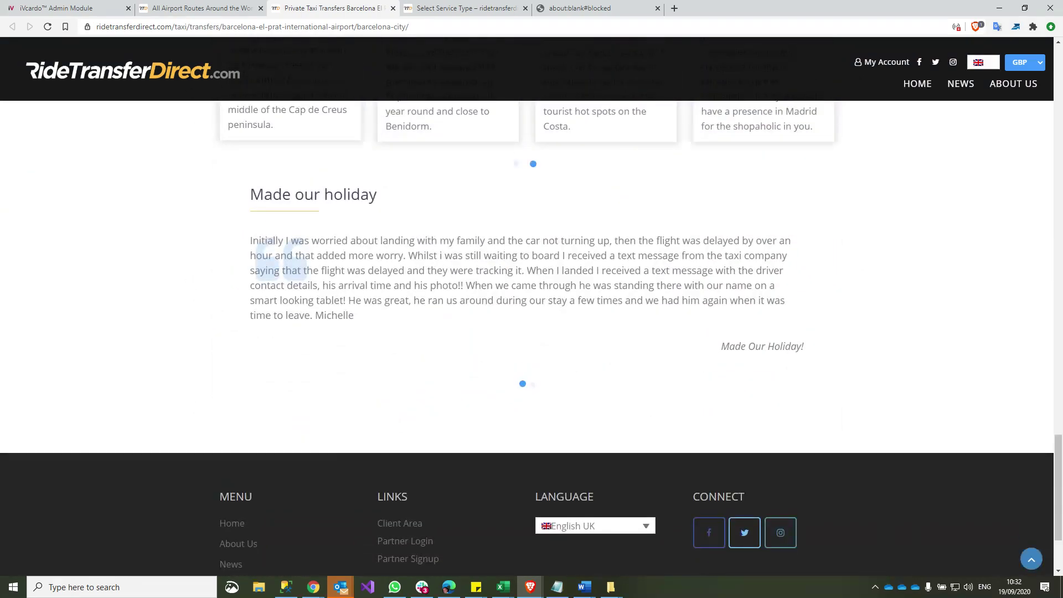
scroll(532, 304, up, 7)
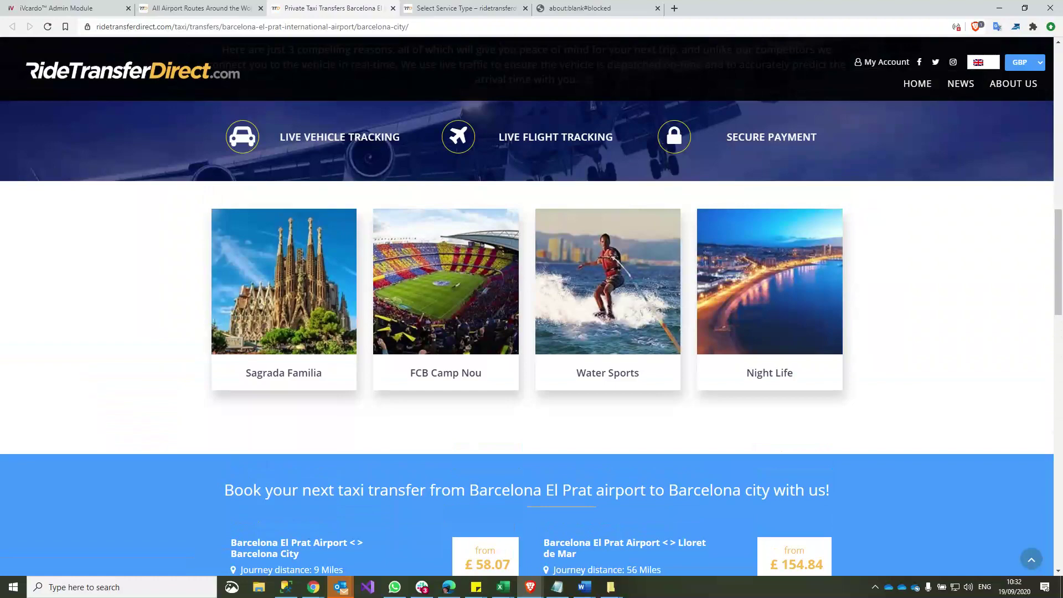
Return to the iVcardo admin module, open Web Destinations and select the Website Plugin account
click(67, 8)
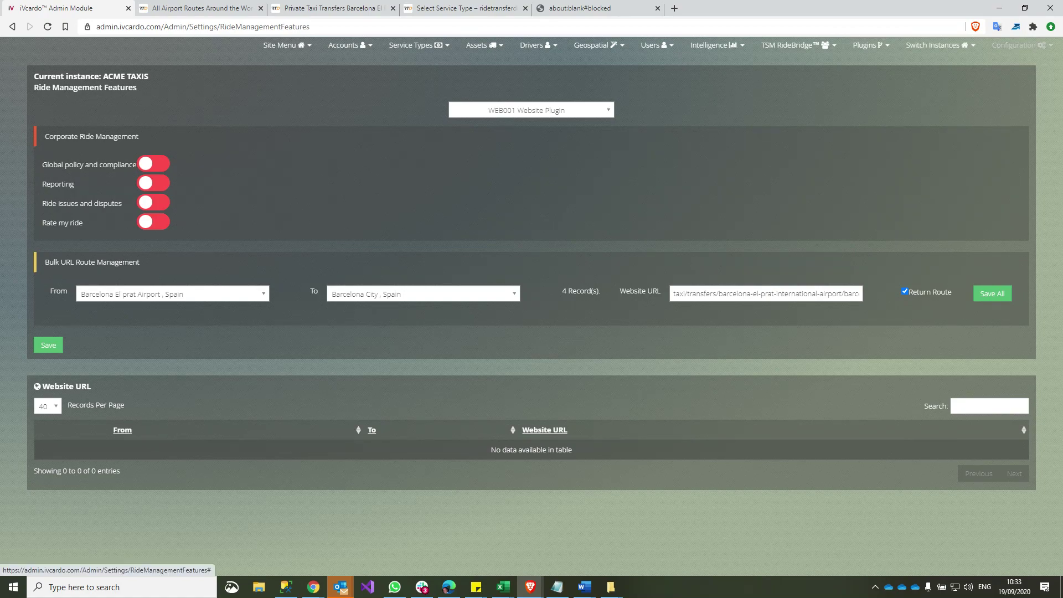
click(1016, 45)
click(1022, 96)
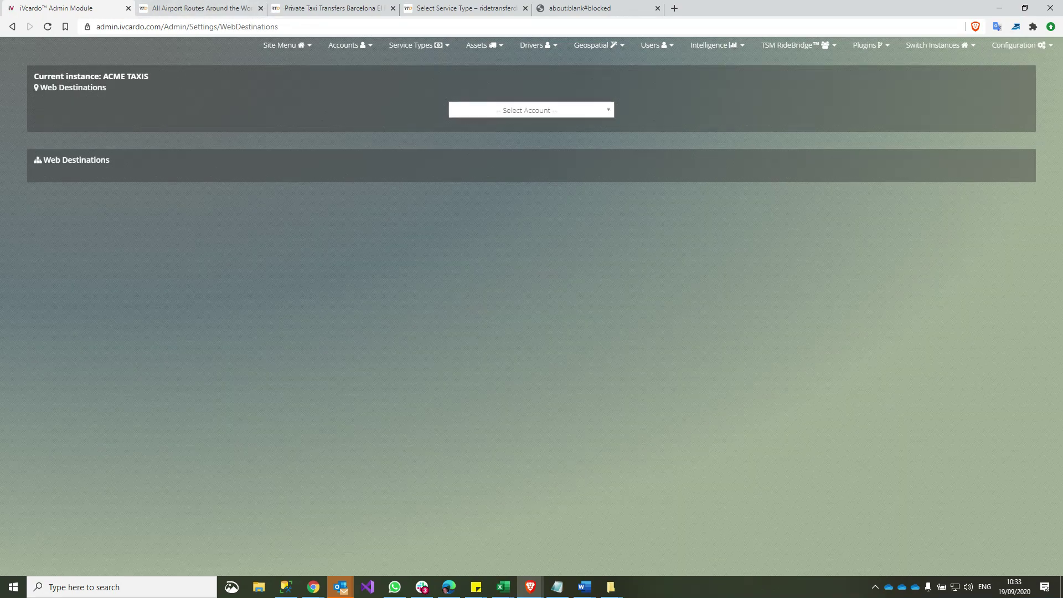
click(531, 111)
click(515, 174)
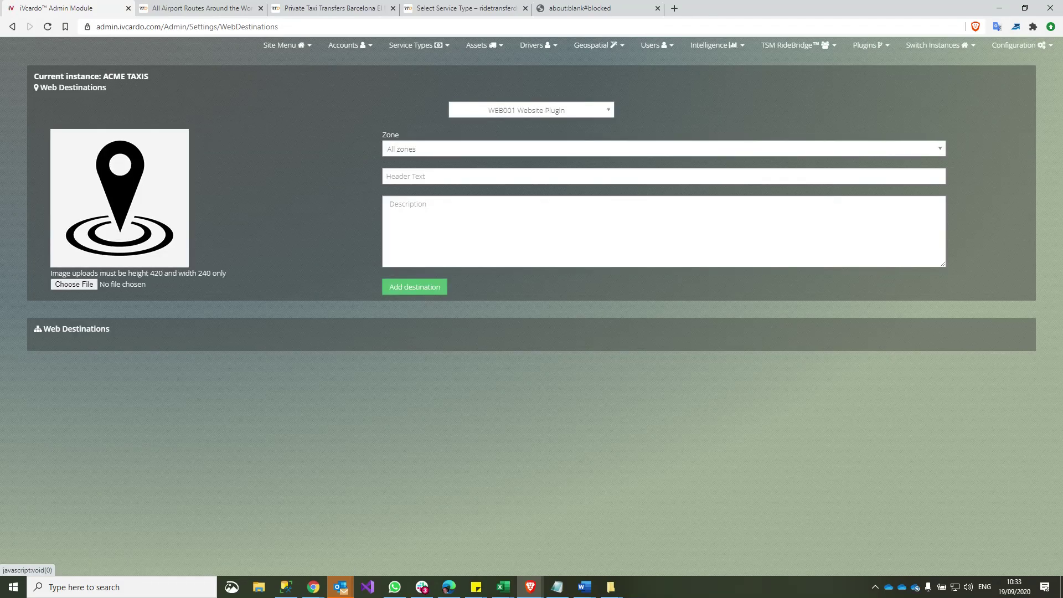
Switch from ACME TAXIS to the TECH360 LLC instance, which belongs to Ridetransferdirect.com
click(940, 46)
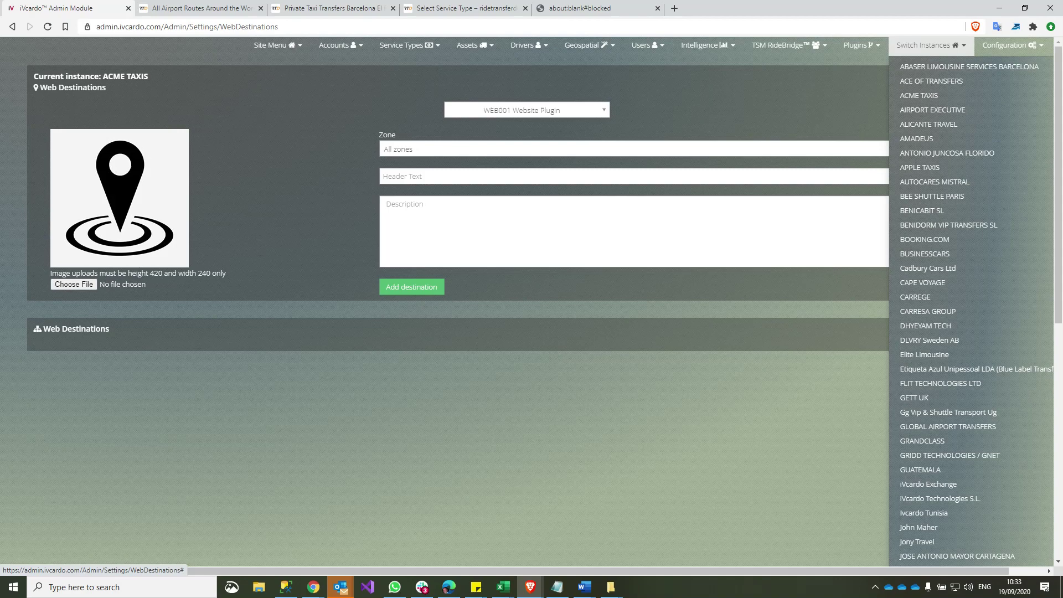
scroll(941, 421, down, 4)
scroll(940, 424, down, 4)
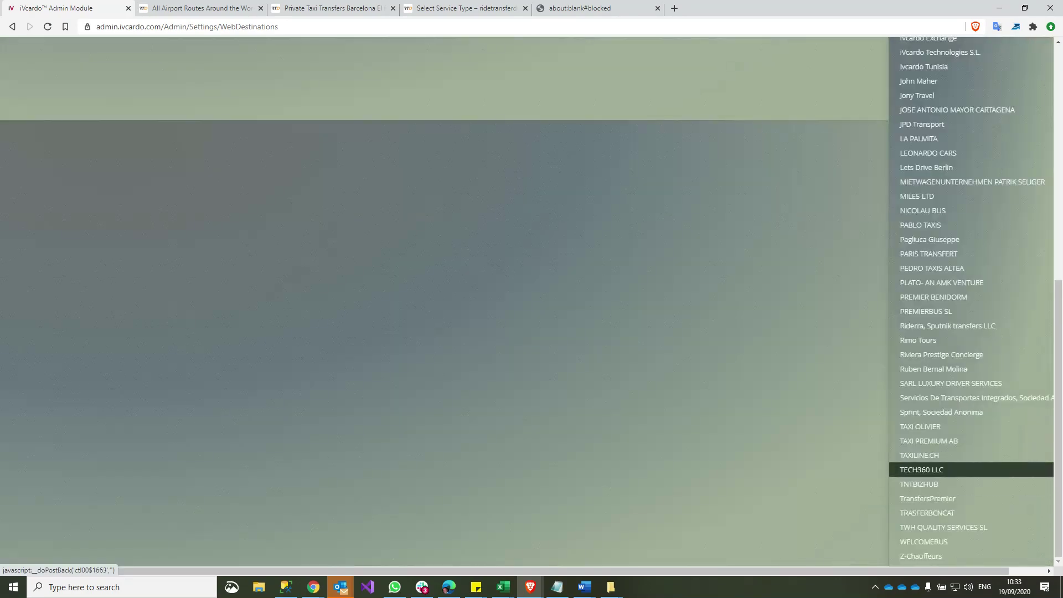
click(921, 470)
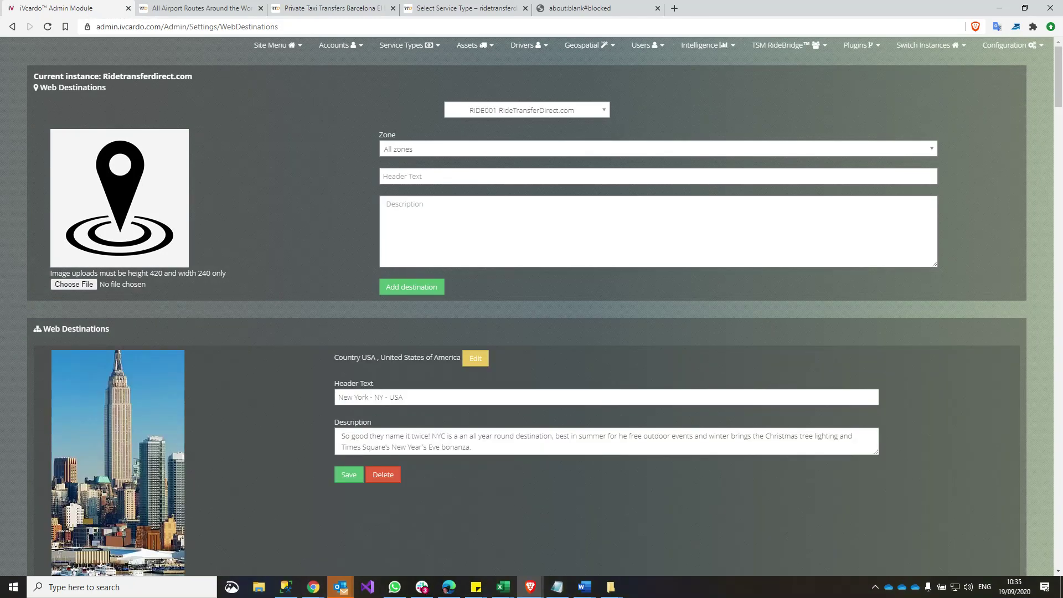
Examine the existing Ridetransferdirect.com web destinations, the zones available for a new destination and the geospatial zone options
scroll(532, 305, down, 3)
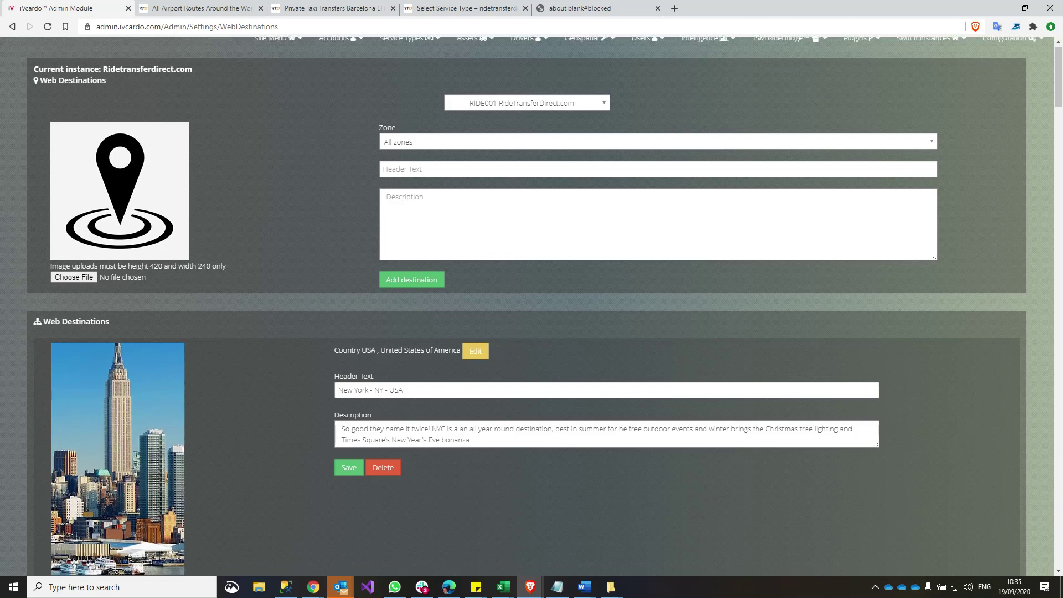
scroll(531, 305, down, 3)
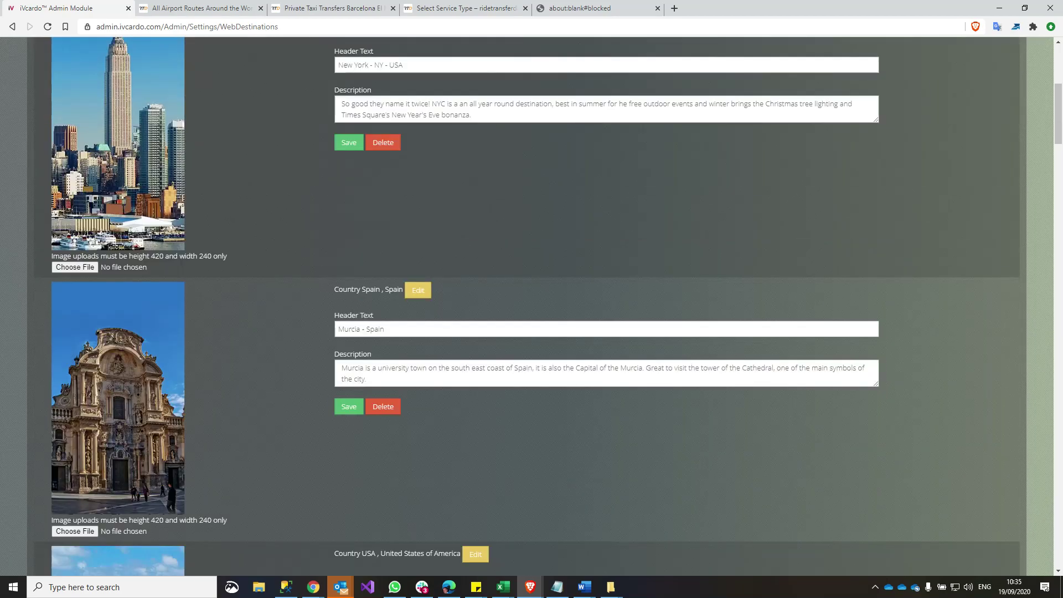
scroll(532, 304, up, 6)
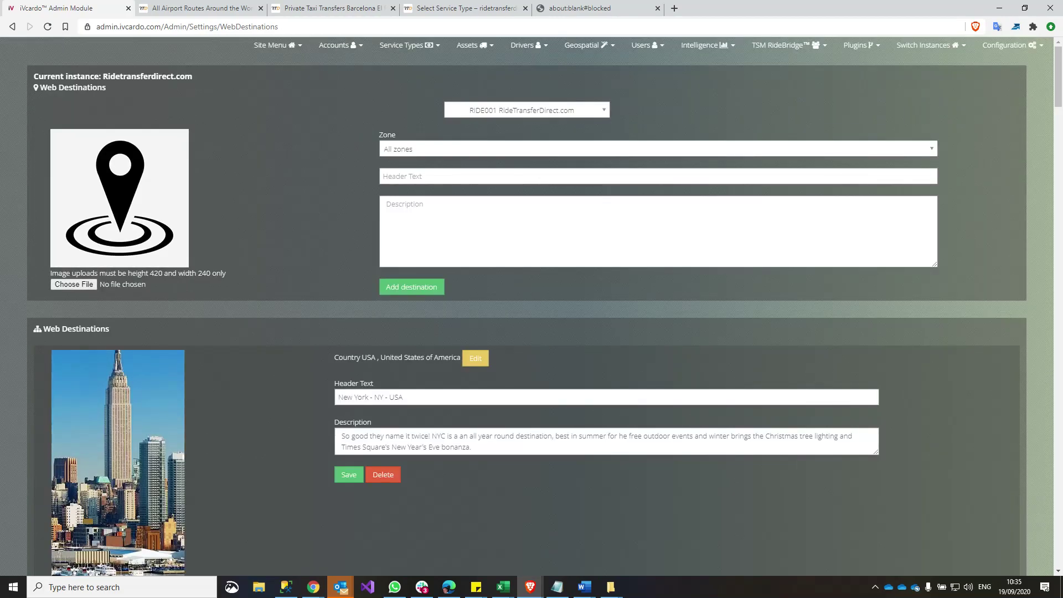
click(658, 148)
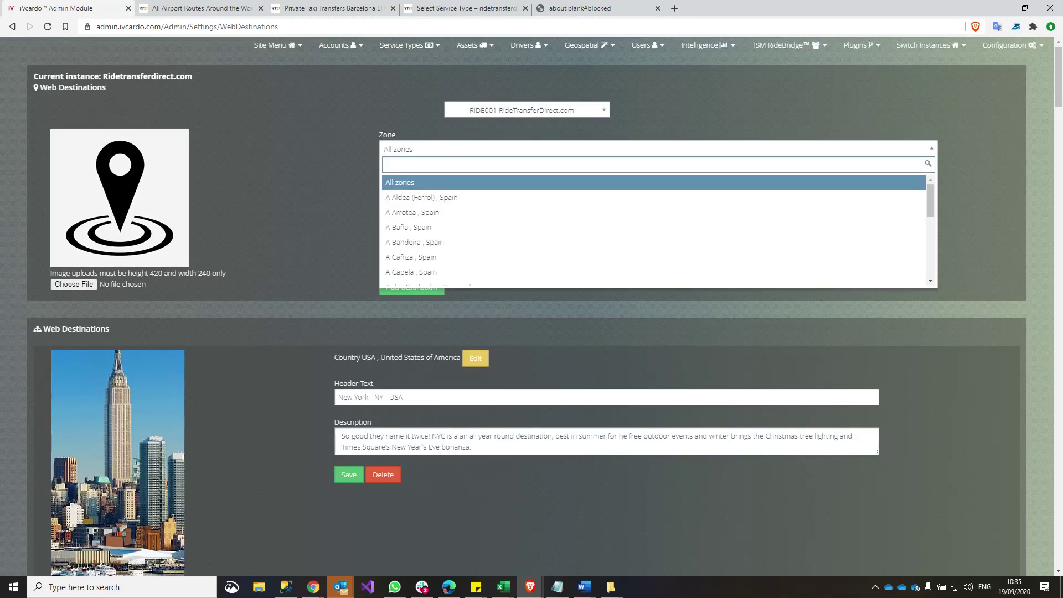
click(658, 149)
click(589, 46)
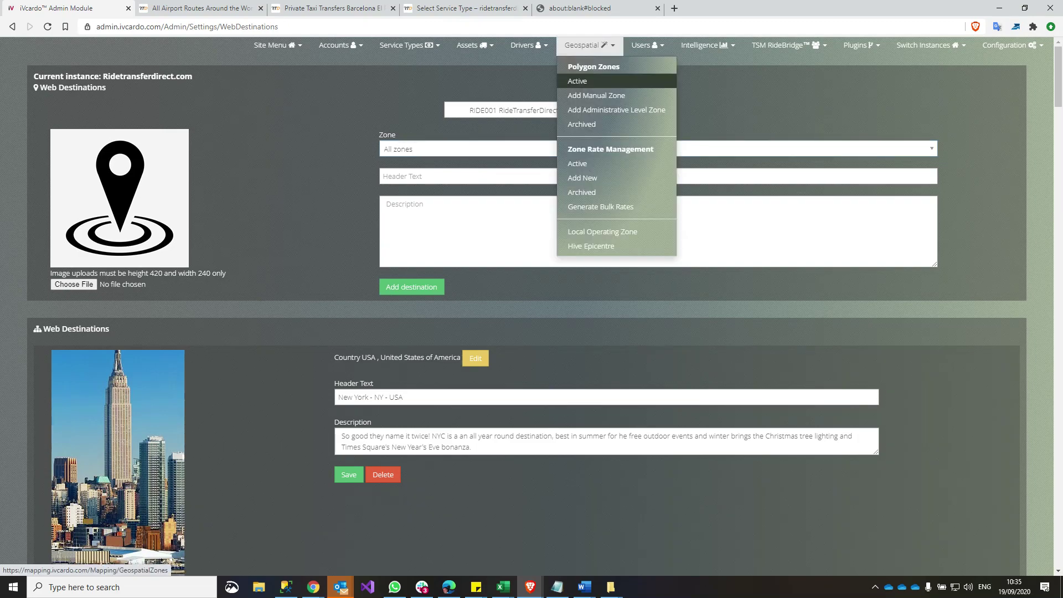
click(589, 45)
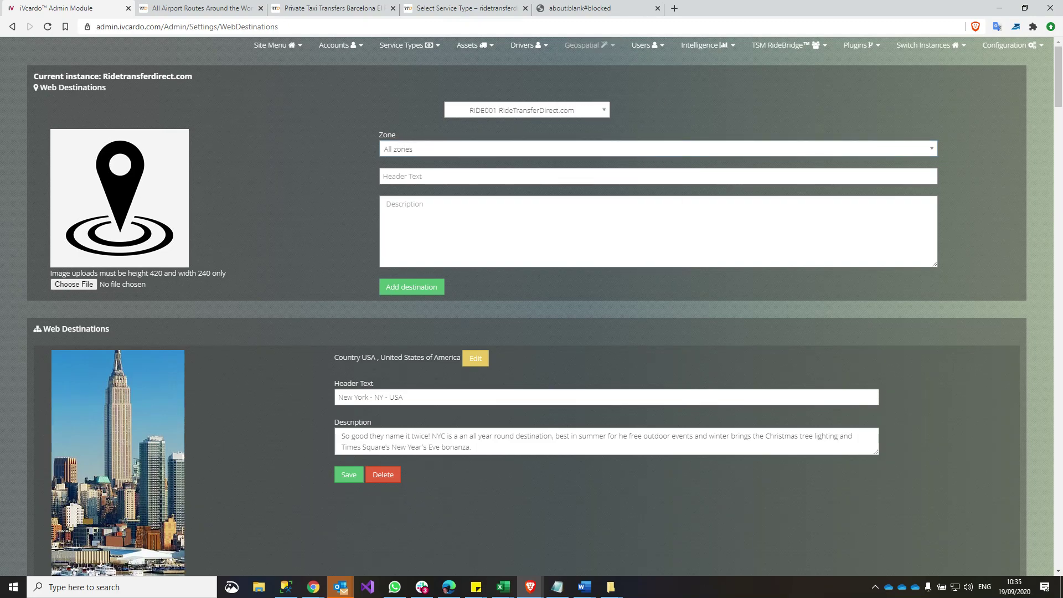
Examine the New York destination's header text and description, and the destination entries that follow it
click(498, 176)
scroll(526, 304, down, 3)
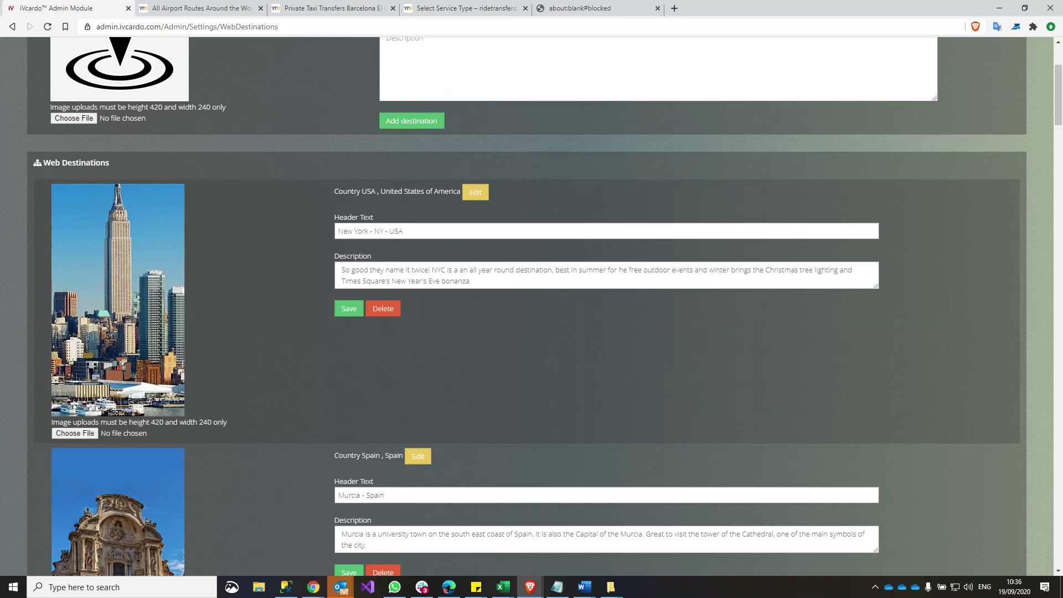
drag(404, 231, 337, 231)
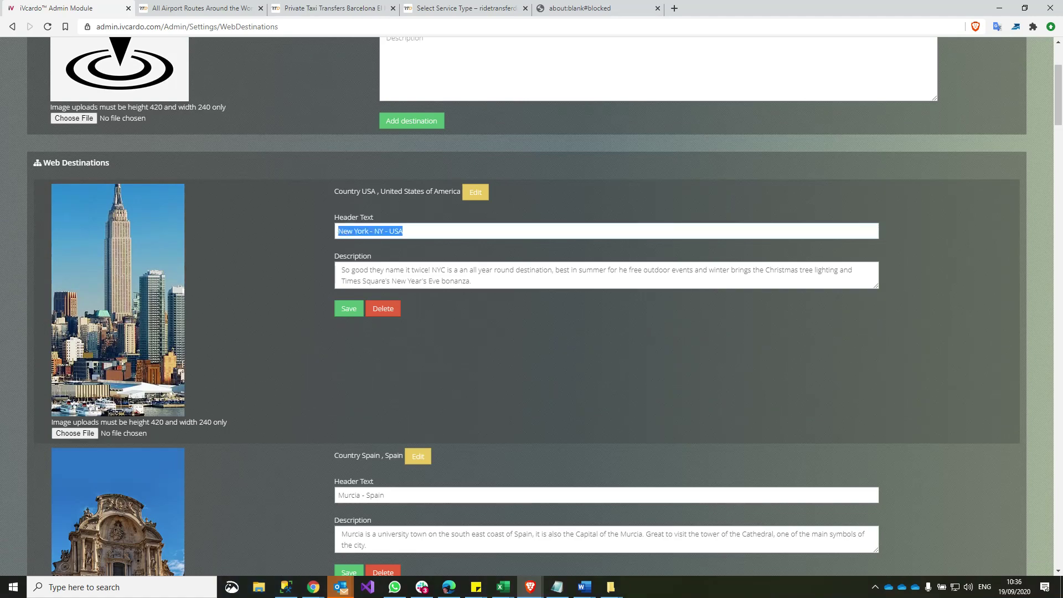
key(Tab)
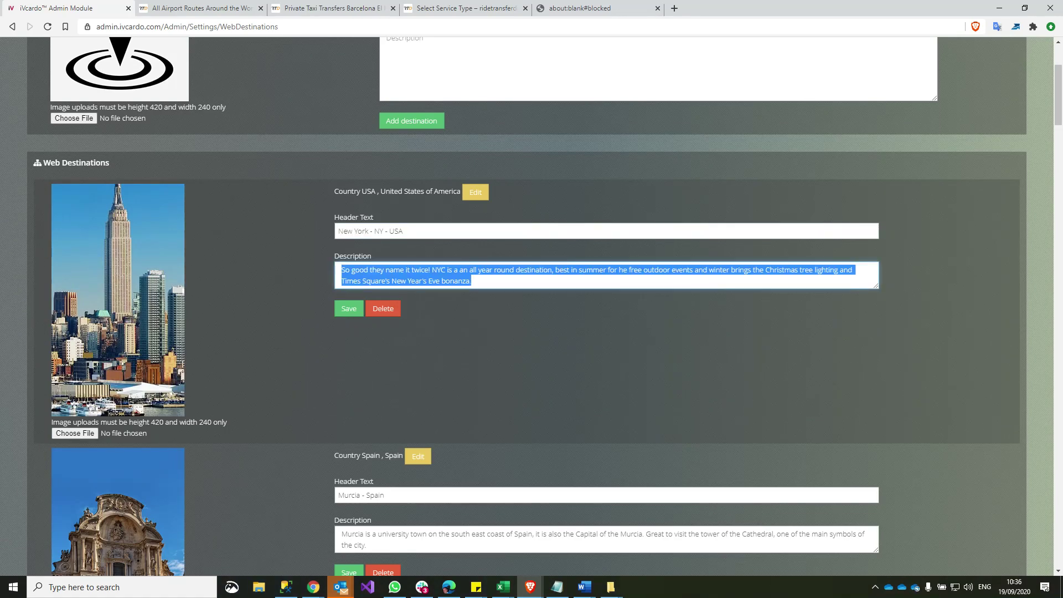
scroll(525, 304, down, 10)
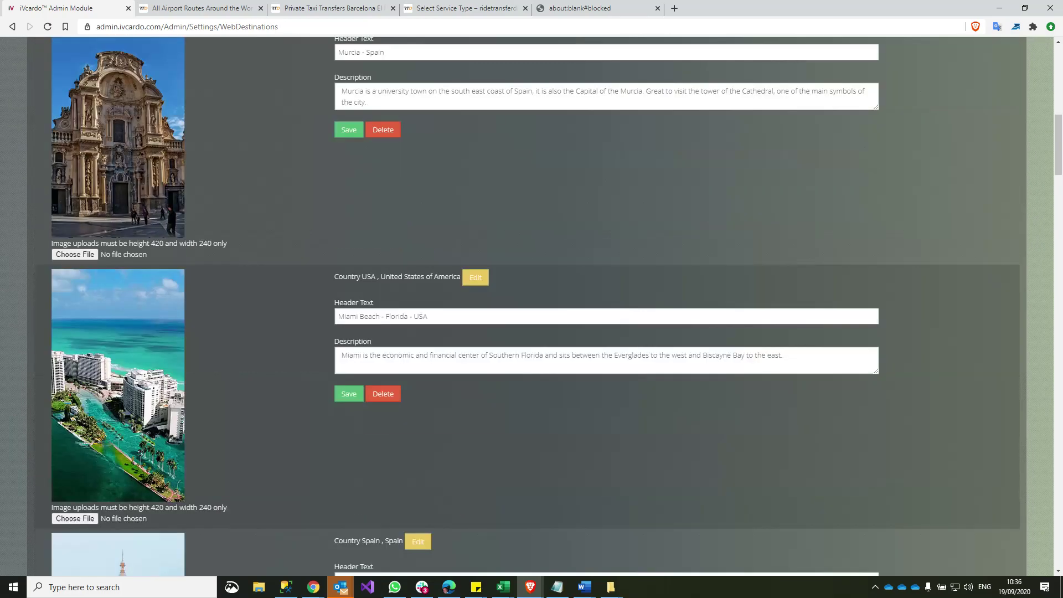
scroll(525, 305, down, 7)
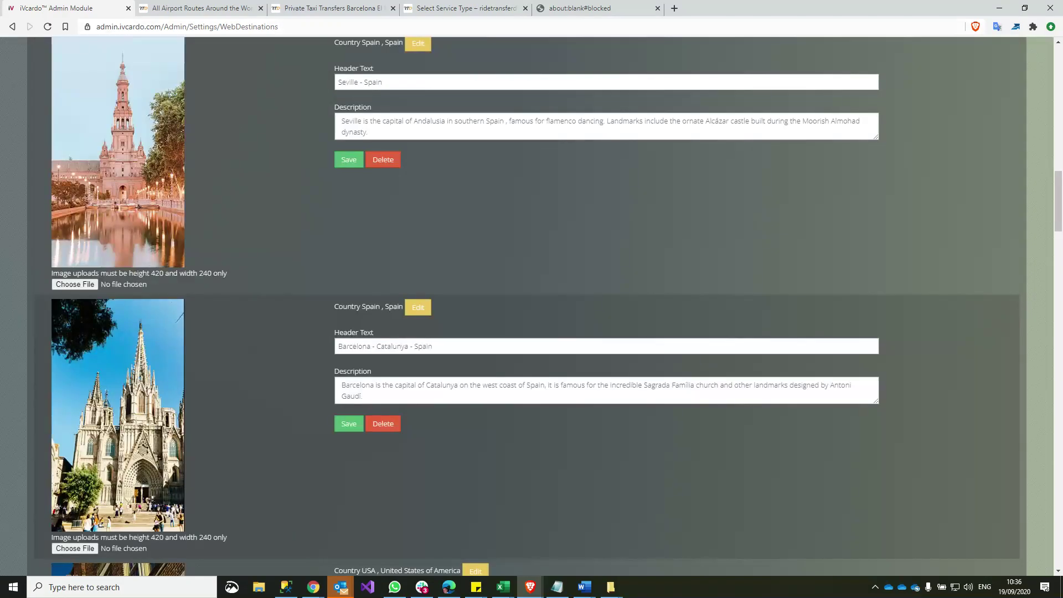
Compare the countries assigned to the Barcelona and Nashville destinations and look through the remaining entries
scroll(525, 304, down, 6)
scroll(526, 305, up, 2)
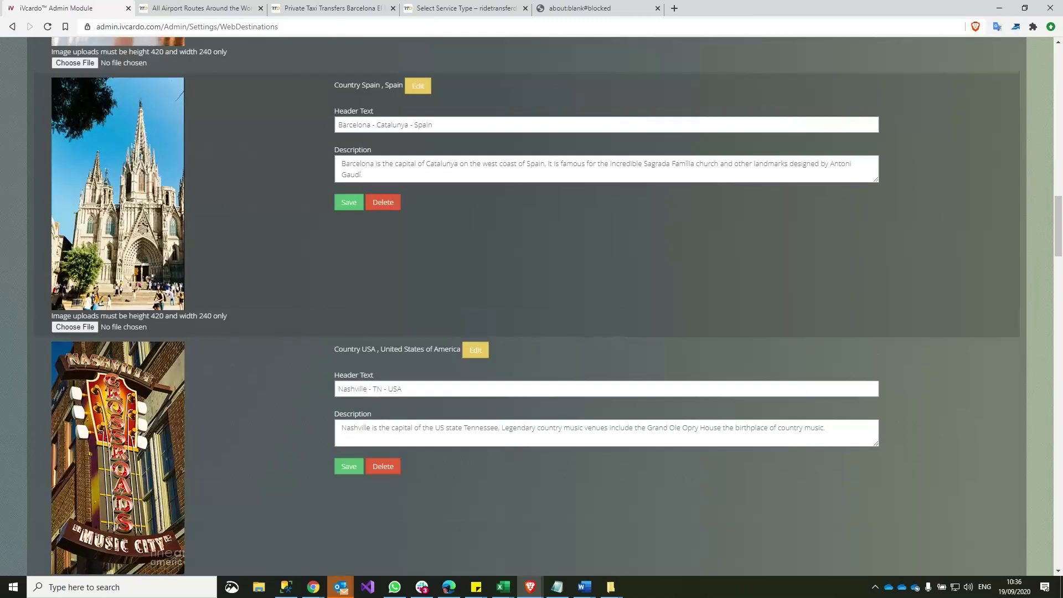
click(470, 124)
drag(334, 85, 399, 85)
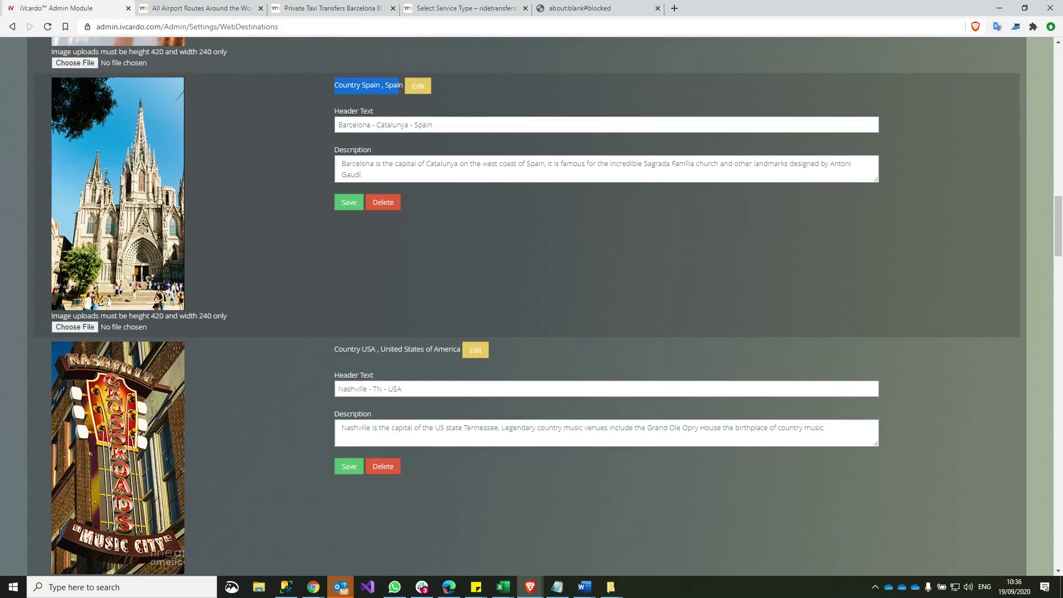
drag(338, 349, 394, 349)
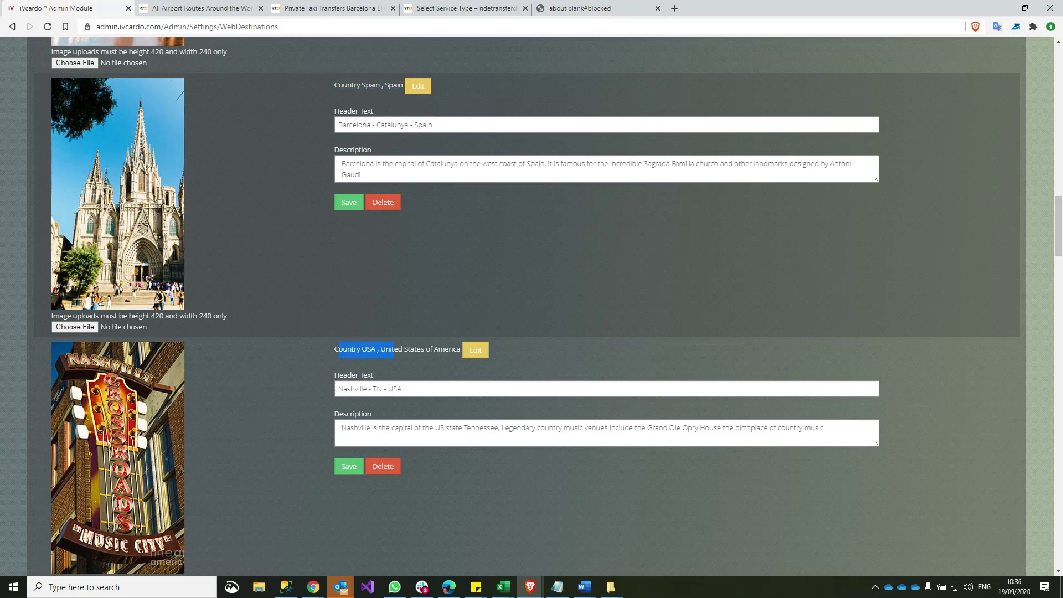
scroll(394, 349, down, 5)
scroll(394, 349, down, 8)
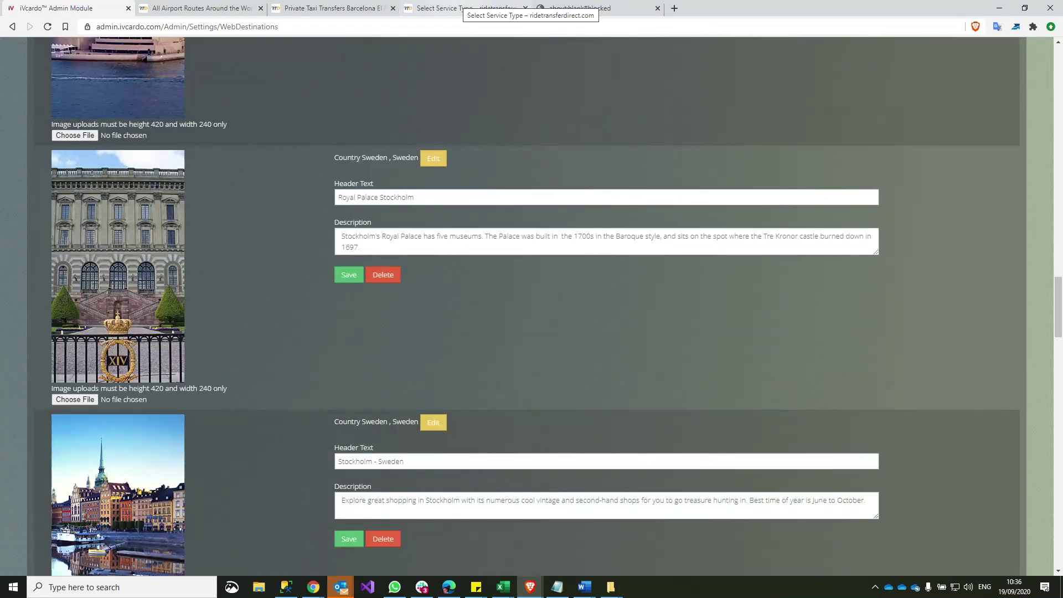
Review the All Airport Routes page on RideTransferDirect, and the Barcelona route page down to its other destinations around Spain
click(355, 8)
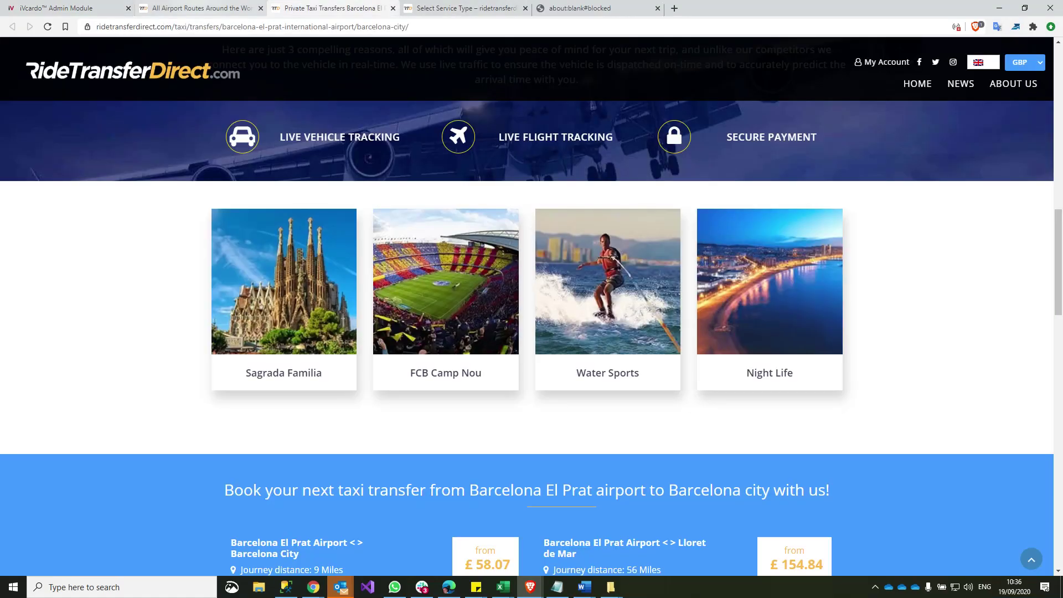
click(198, 8)
scroll(608, 340, up, 9)
scroll(609, 340, up, 15)
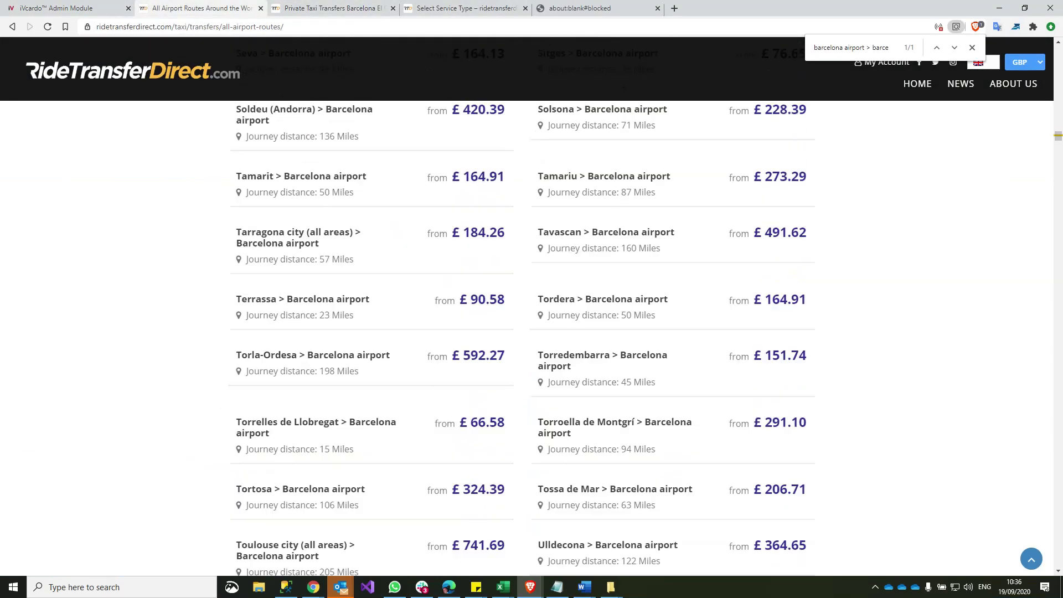
scroll(608, 340, up, 20)
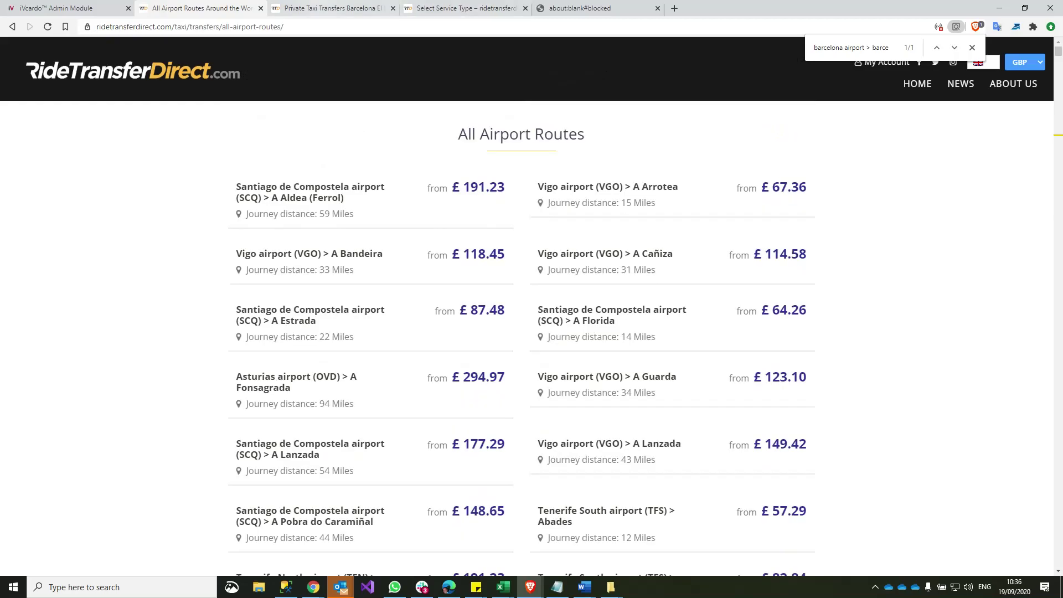
click(327, 8)
scroll(526, 310, up, 7)
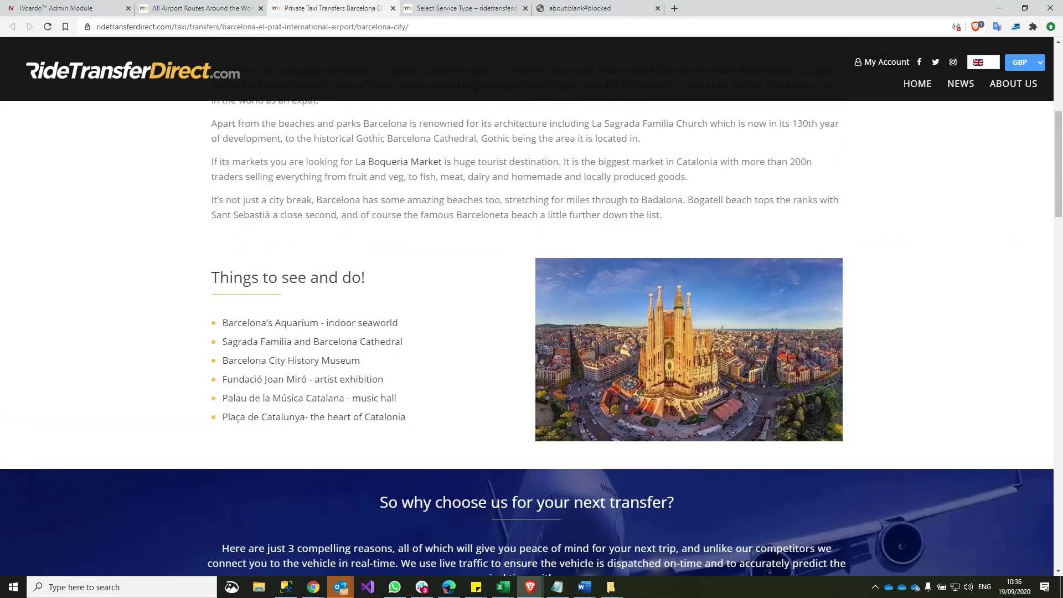
scroll(526, 310, down, 14)
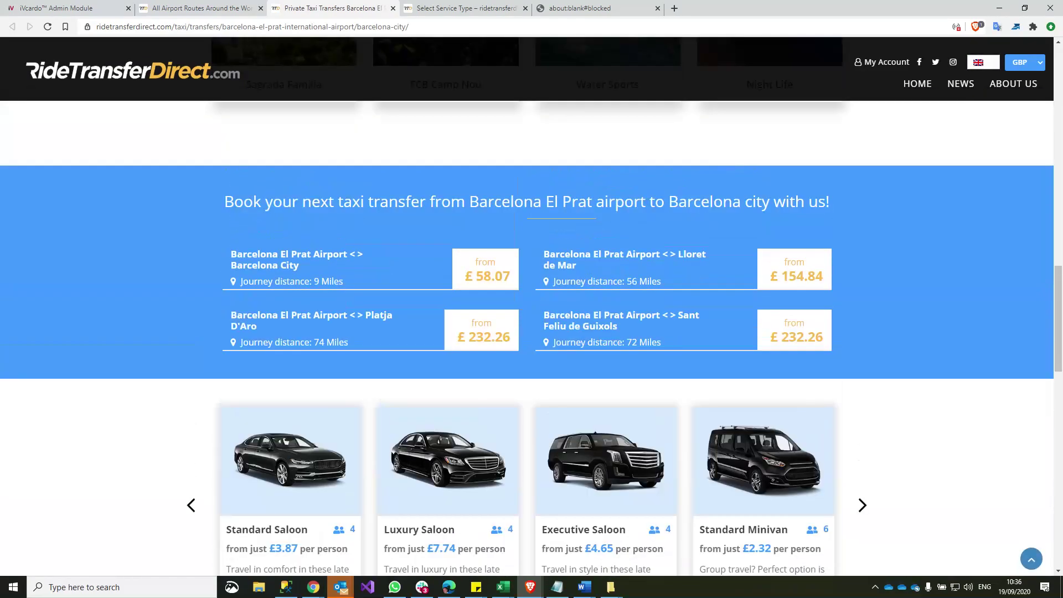
scroll(526, 310, down, 9)
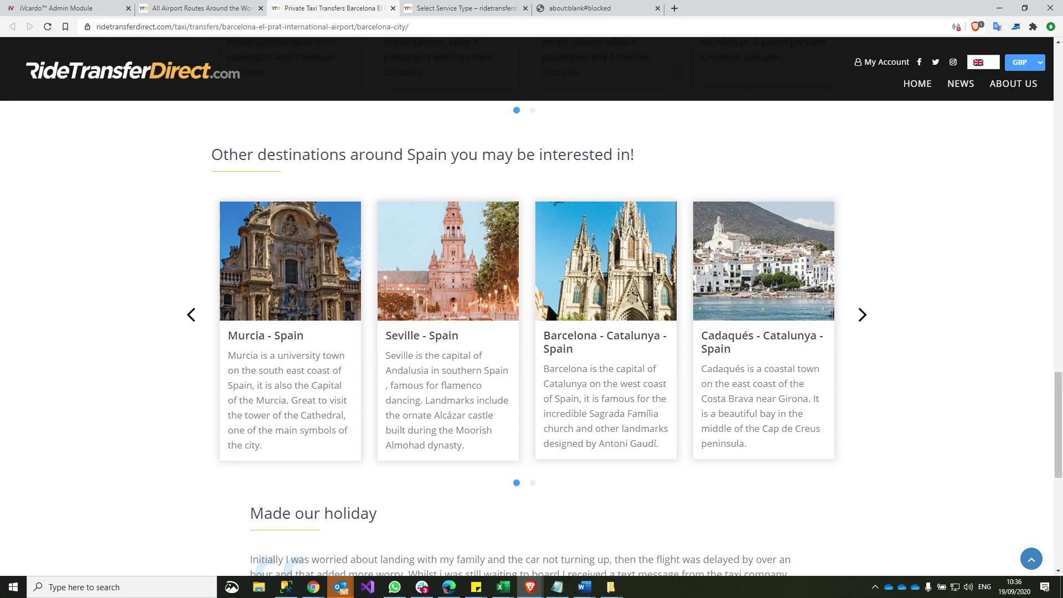
Return to the iVcardo admin module, show the accounts list and open the RideTransferDirect.com account for editing
double_click(239, 27)
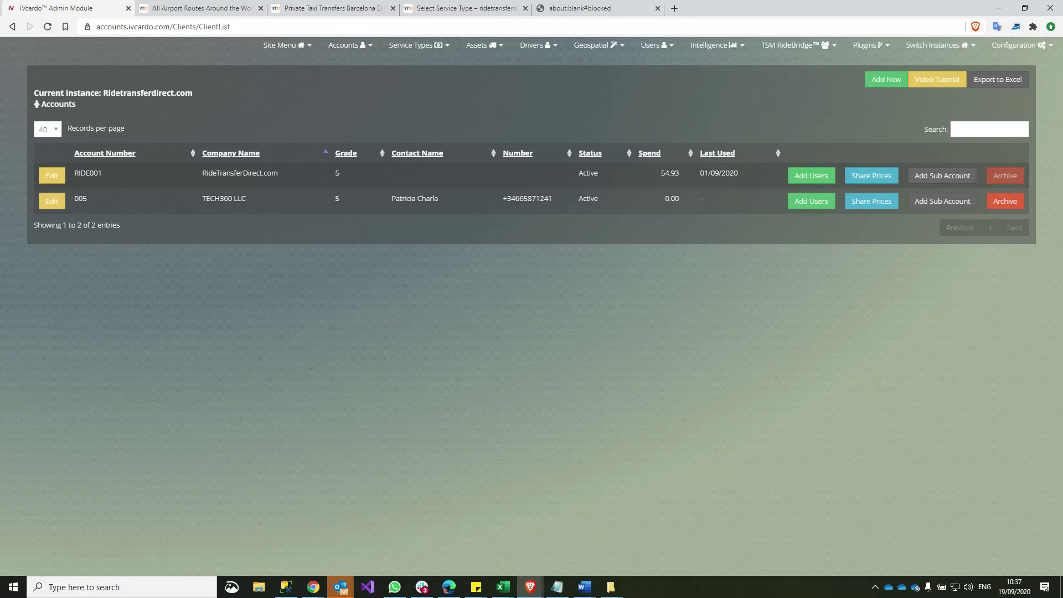
drag(202, 172, 277, 173)
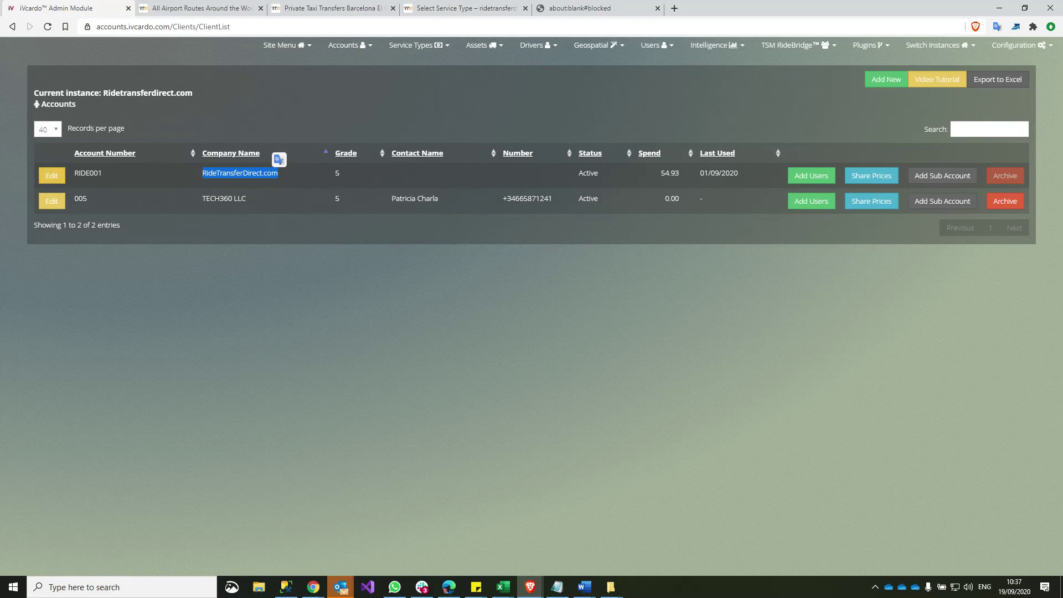
click(52, 175)
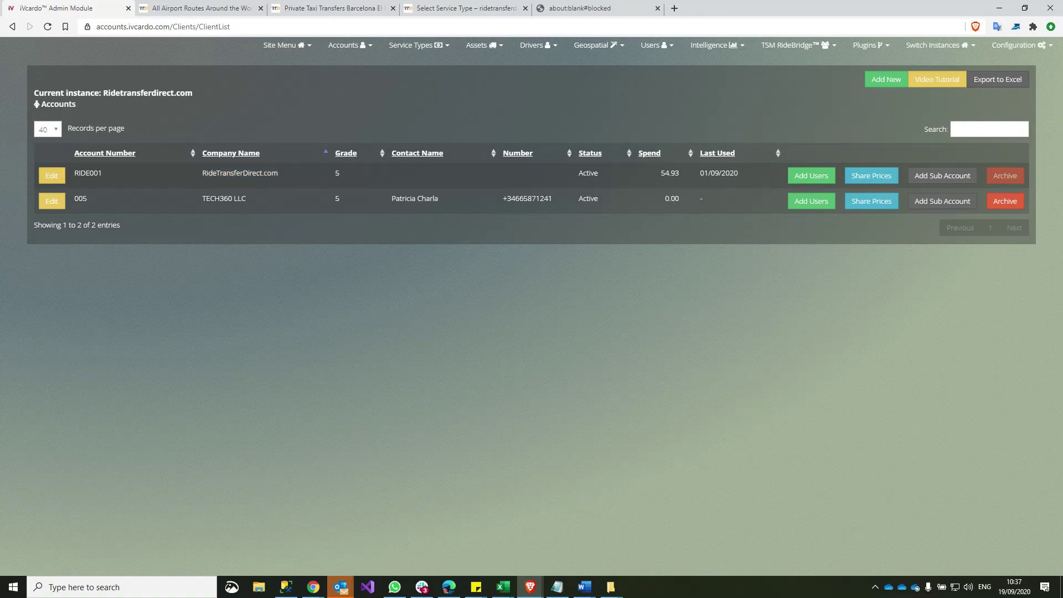